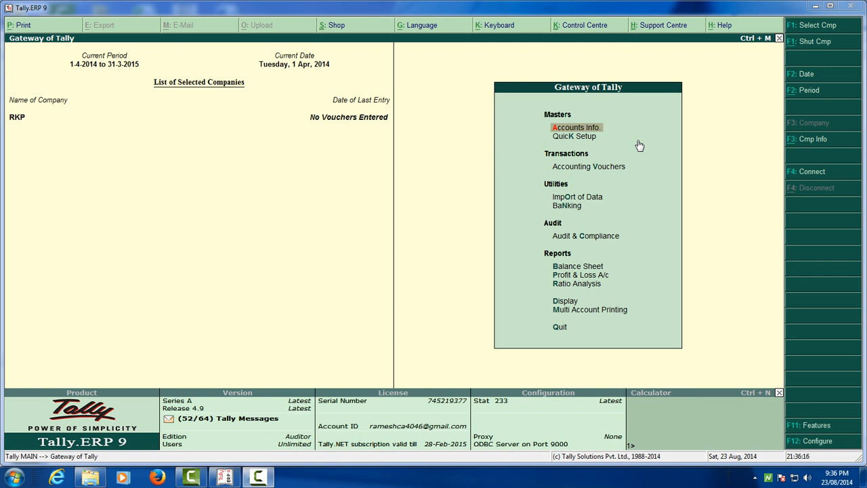
Open the account groups in Accounts Info and display multiple groups for All Items.
{"action": "left_click", "coordinate": [569, 130]}
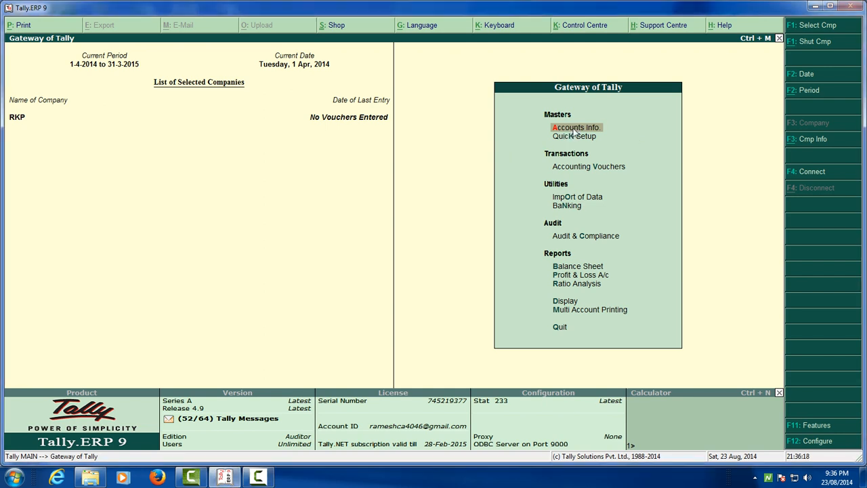
{"action": "key", "text": "Down"}
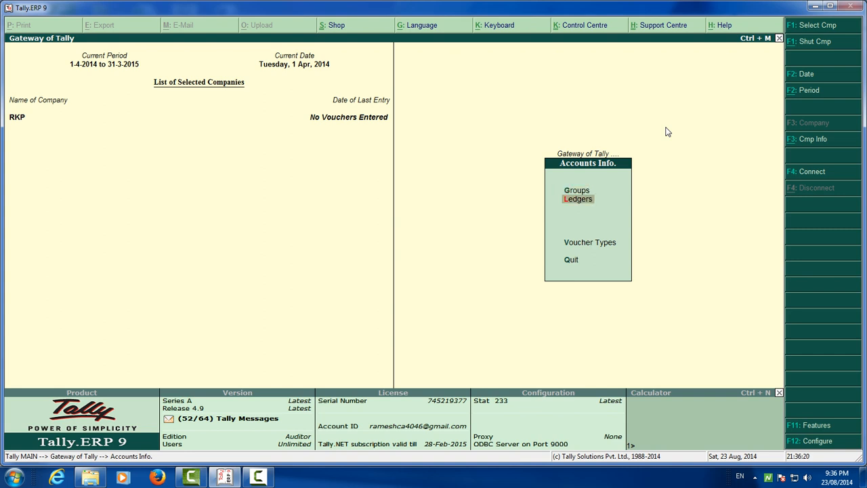
{"action": "key", "text": "Up"}
{"action": "key", "text": "Down"}
{"action": "key", "text": "Up"}
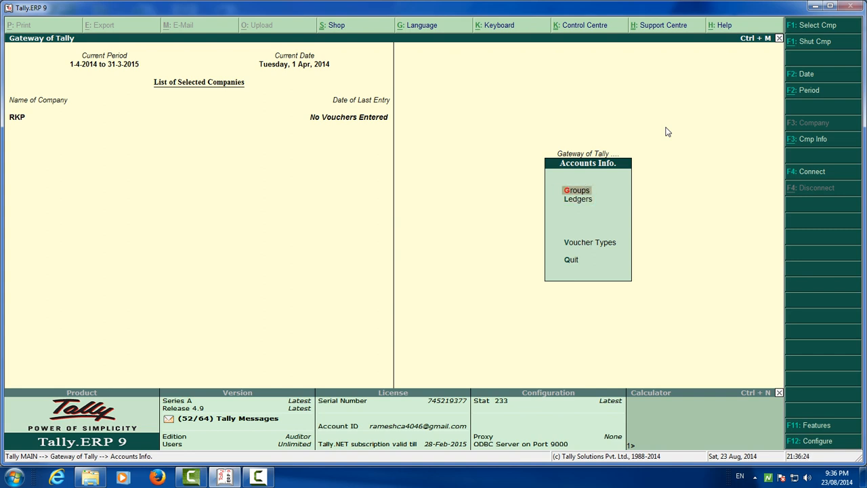
{"action": "key", "text": "Return"}
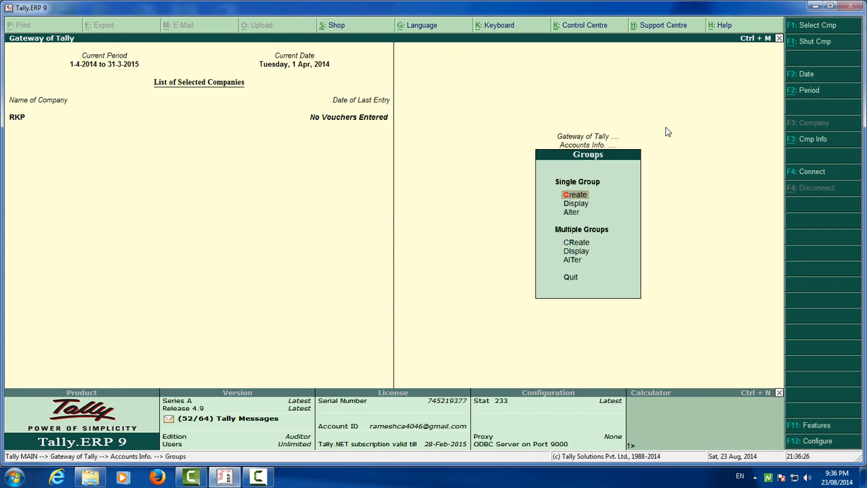
{"action": "key", "text": "Down"}
{"action": "key", "text": "Down"}
{"action": "key", "text": "Down"}
{"action": "key", "text": "Down"}
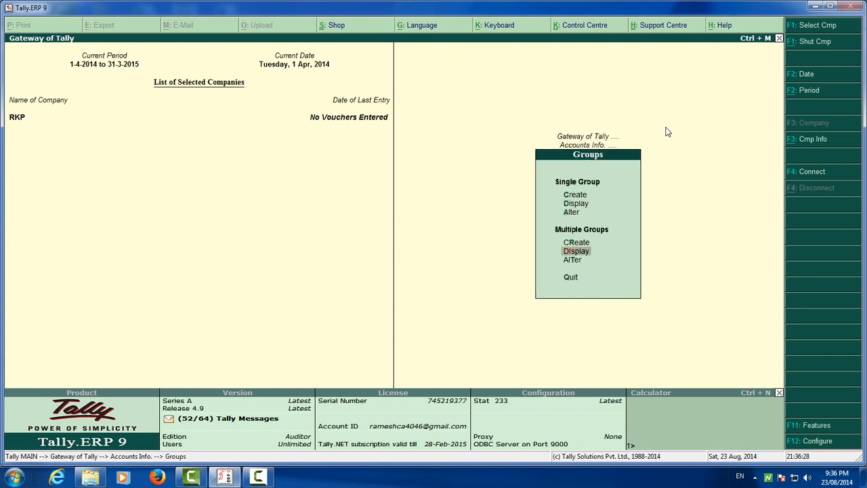
{"action": "key", "text": "Return"}
{"action": "key", "text": "Return"}
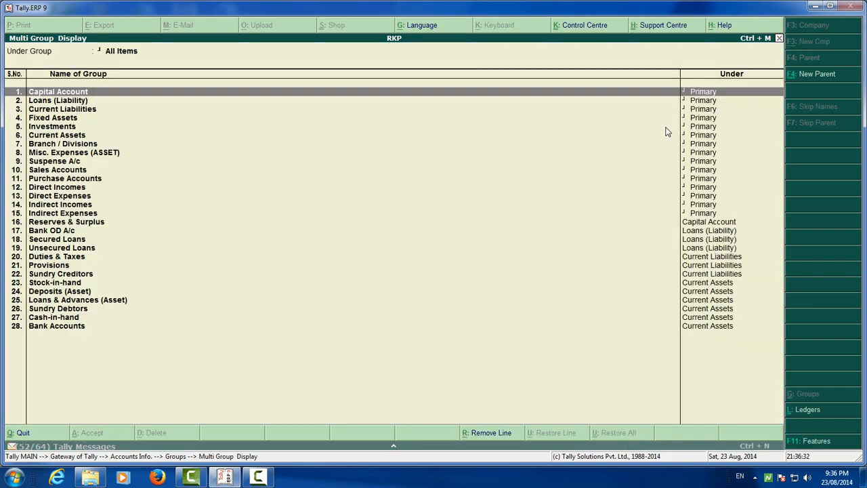
Review the list of account groups and their parent groups from Capital Account to Bank Accounts, and return to Accounts Info.
{"action": "key", "text": "Down"}
{"action": "key", "text": "Down"}
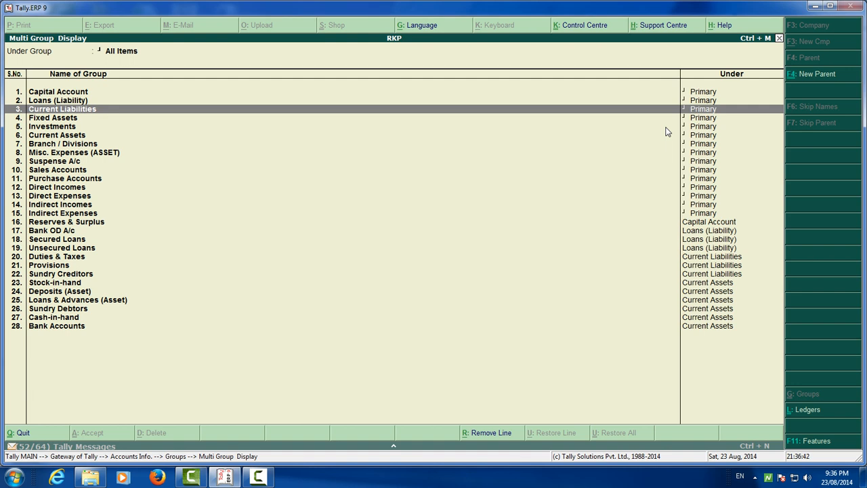
{"action": "key", "text": "Up"}
{"action": "key", "text": "Up"}
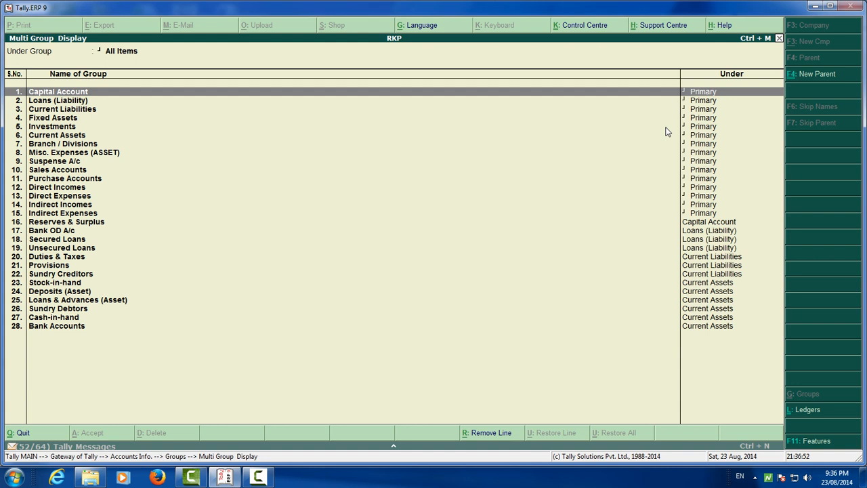
{"action": "key", "text": "Down"}
{"action": "key", "text": "Down"}
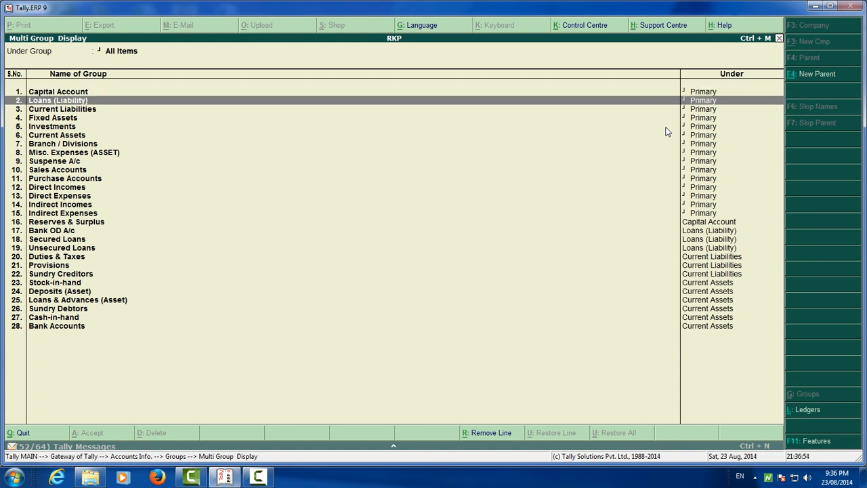
{"action": "key", "text": "Down"}
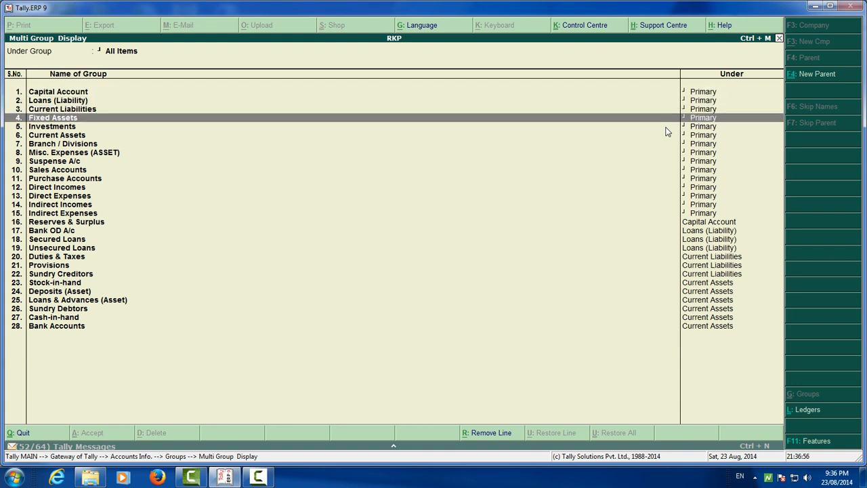
{"action": "key", "text": "Down"}
{"action": "key", "text": "Down"}
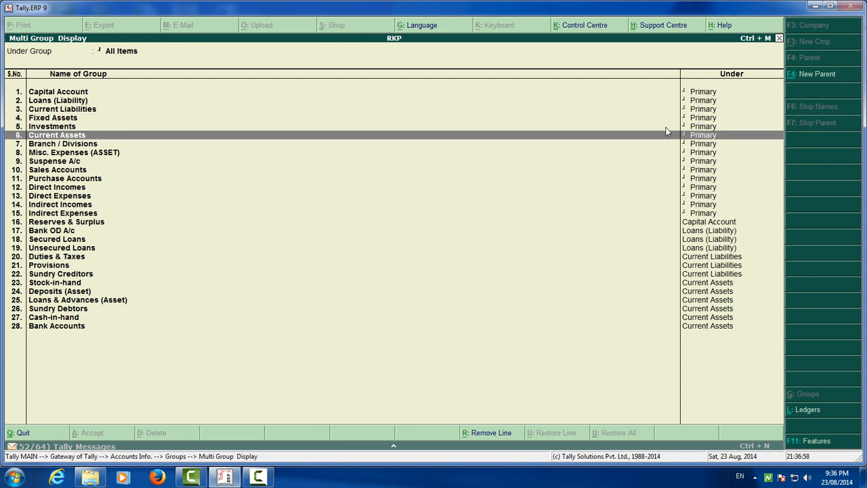
{"action": "key", "text": "Down"}
{"action": "key", "text": "Down"}
{"action": "key", "text": "Down"}
{"action": "key", "text": "Down"}
{"action": "key", "text": "Down"}
{"action": "key", "text": "Down"}
{"action": "key", "text": "Down"}
{"action": "key", "text": "Down"}
{"action": "key", "text": "Down"}
{"action": "key", "text": "Down"}
{"action": "key", "text": "Down"}
{"action": "key", "text": "Down"}
{"action": "key", "text": "Down"}
{"action": "key", "text": "Down"}
{"action": "key", "text": "Down"}
{"action": "key", "text": "Down"}
{"action": "key", "text": "Down"}
{"action": "key", "text": "Down"}
{"action": "key", "text": "Down"}
{"action": "key", "text": "Down"}
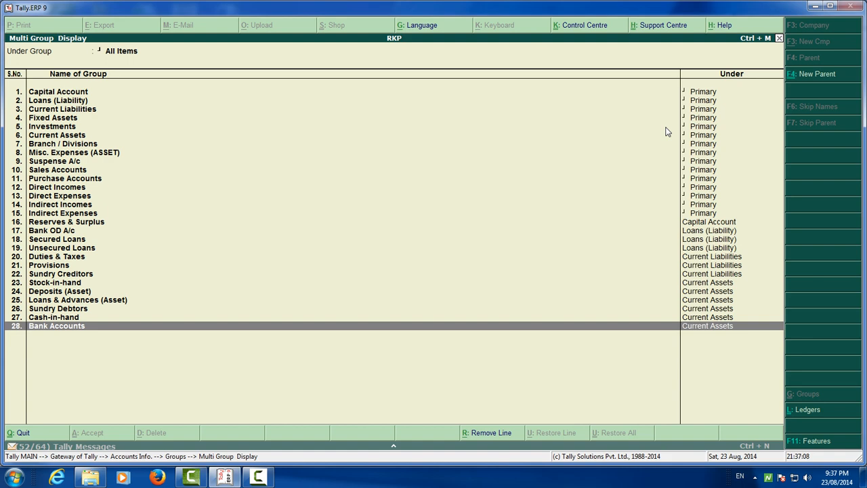
{"action": "key", "text": "Escape"}
{"action": "key", "text": "Escape"}
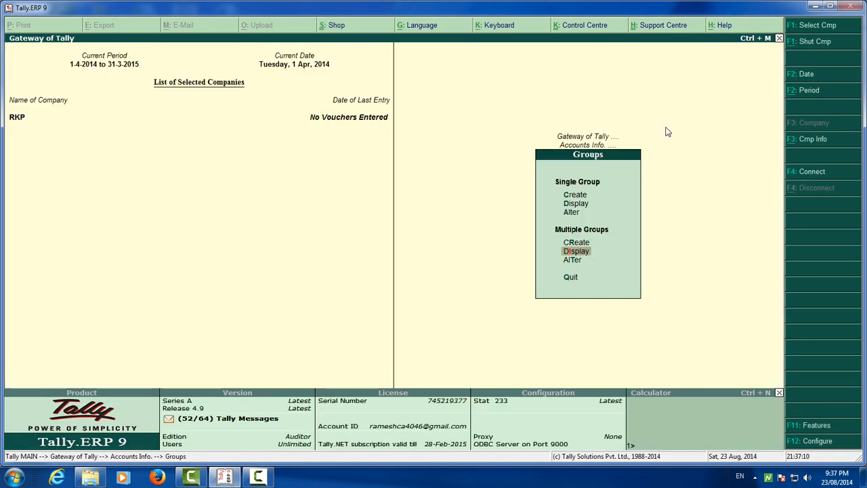
{"action": "key", "text": "Escape"}
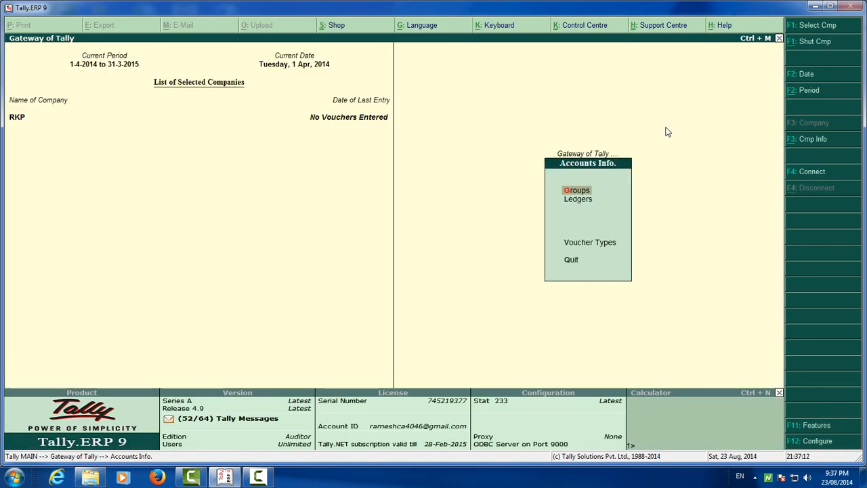
Open the ledger options in Accounts Info and change the Windows color scheme to Windows 7 Basic.
{"action": "key", "text": "Down"}
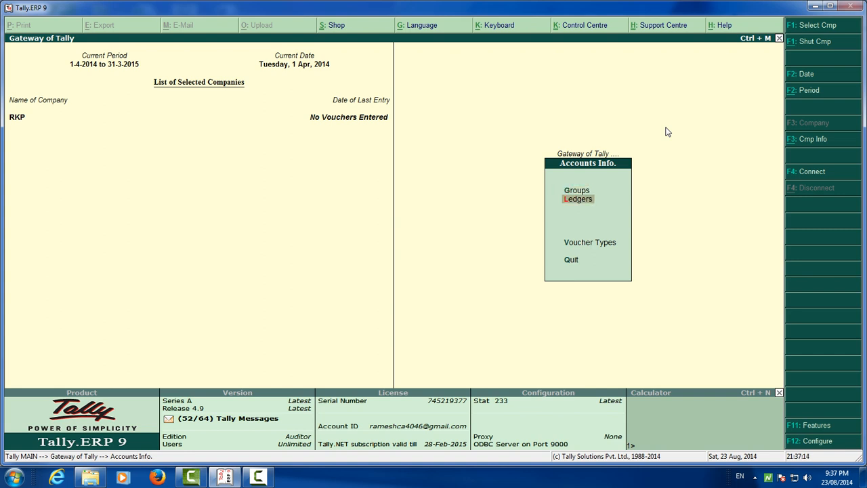
{"action": "key", "text": "Return"}
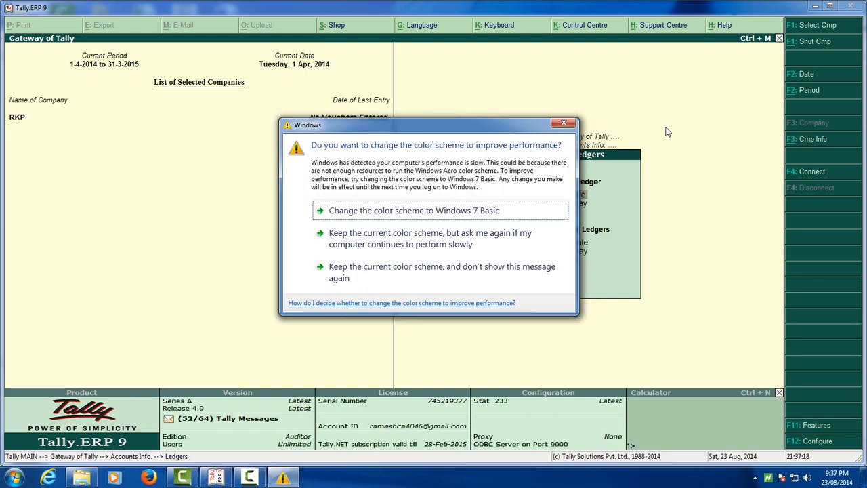
{"action": "left_click", "coordinate": [449, 212]}
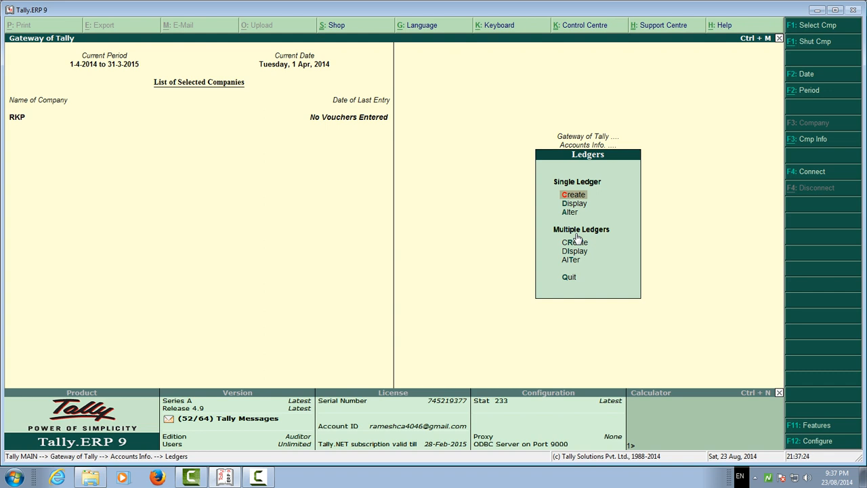
Start creating a single ledger and name it with the debtor's first name plus the suffix "-Drs", leaving the alias blank.
{"action": "key", "text": "Down"}
{"action": "key", "text": "Up"}
{"action": "key", "text": "Up"}
{"action": "key", "text": "Down"}
{"action": "key", "text": "Return"}
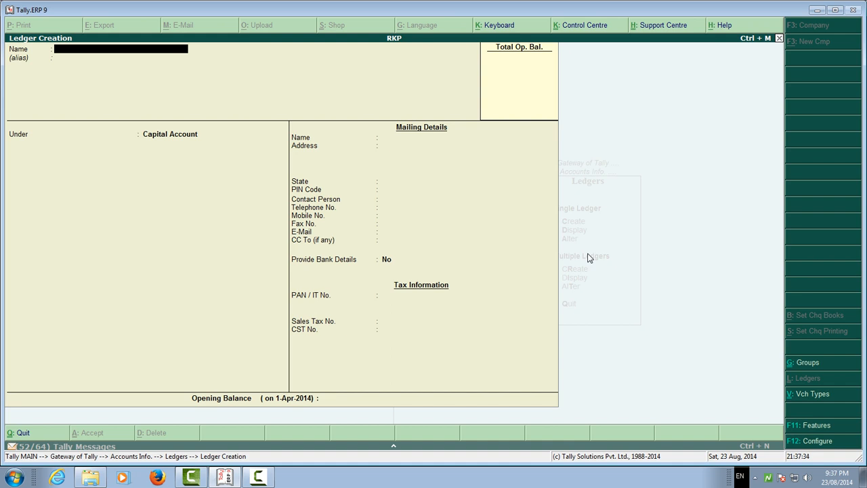
{"action": "type", "text": "Ramesh-Drs"}
{"action": "key", "text": "Return"}
{"action": "key", "text": "Return"}
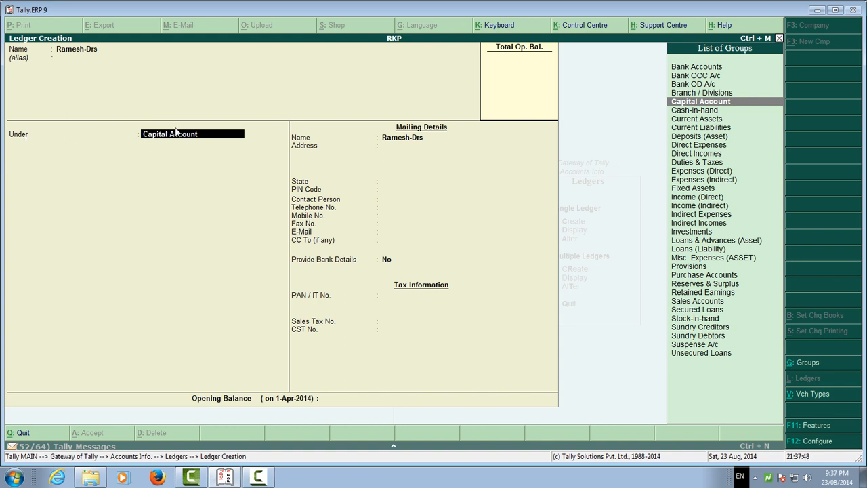
Place the ledger under Sundry Debtors, keep bill-by-bill balances at Yes, and set the default credit period to 30 days.
{"action": "type", "text": "Sundry"}
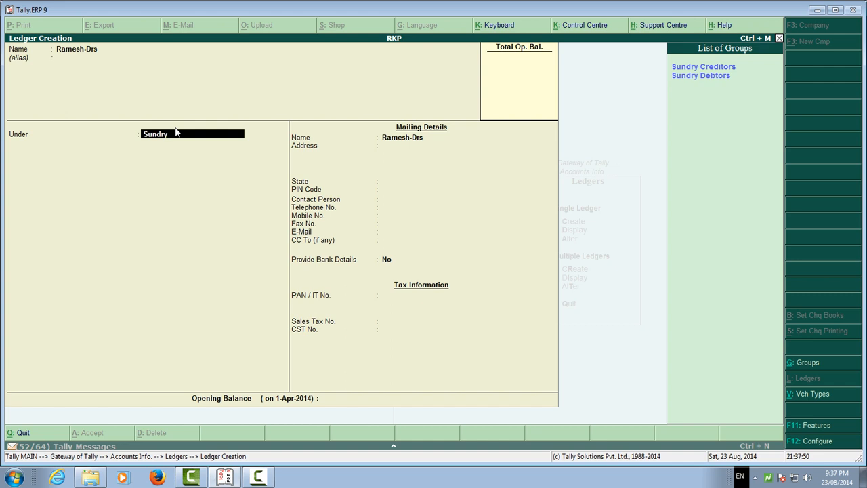
{"action": "key", "text": "Down"}
{"action": "key", "text": "Return"}
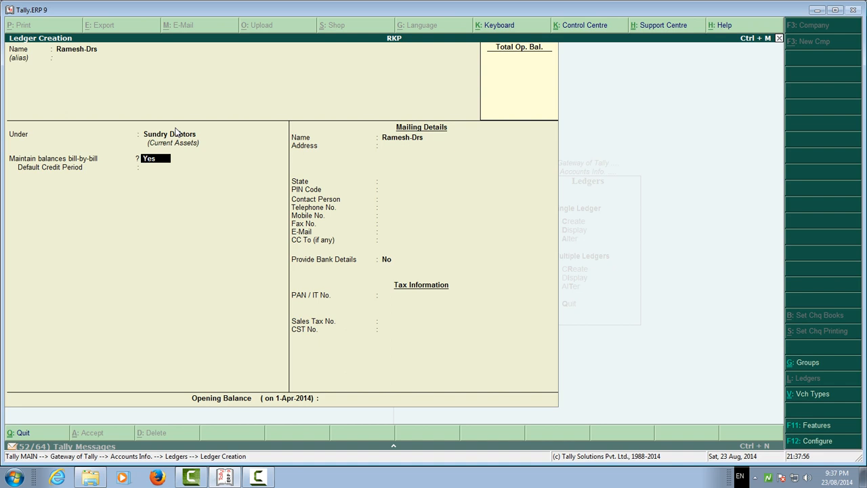
{"action": "key", "text": "Return"}
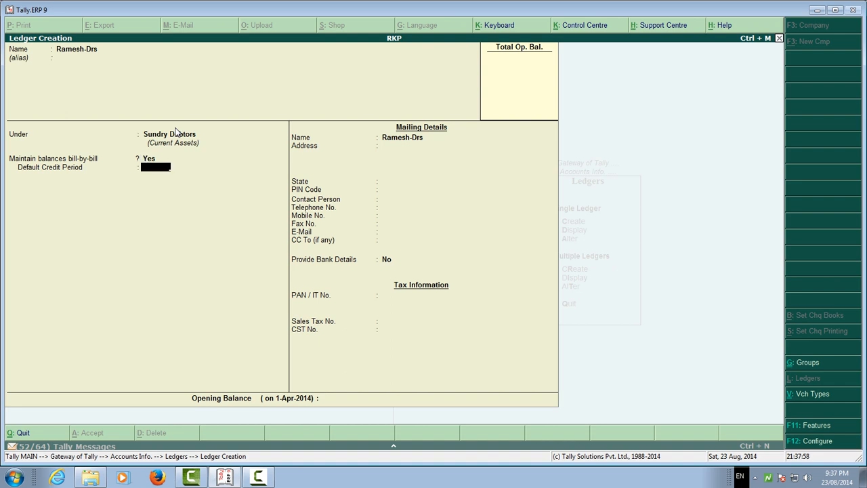
{"action": "type", "text": "30"}
{"action": "key", "text": "Return"}
Fill in the debtor's two-line postal address in the mailing details.
{"action": "key", "text": "Return"}
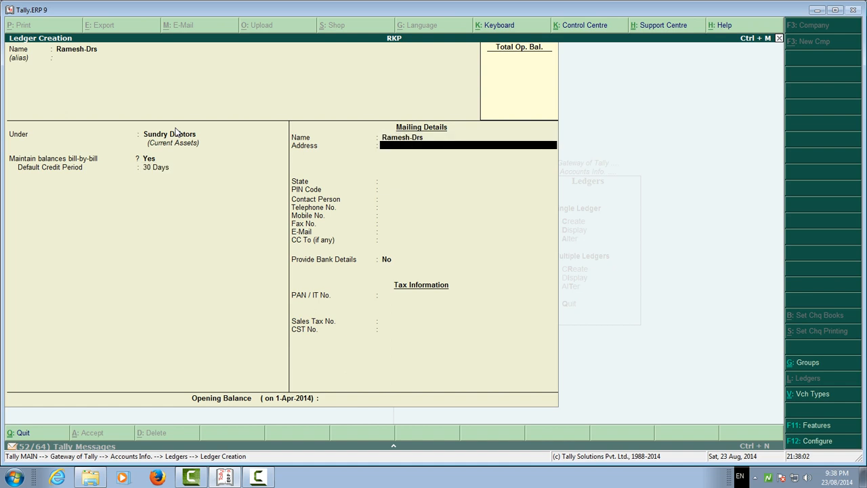
{"action": "key", "text": "Return"}
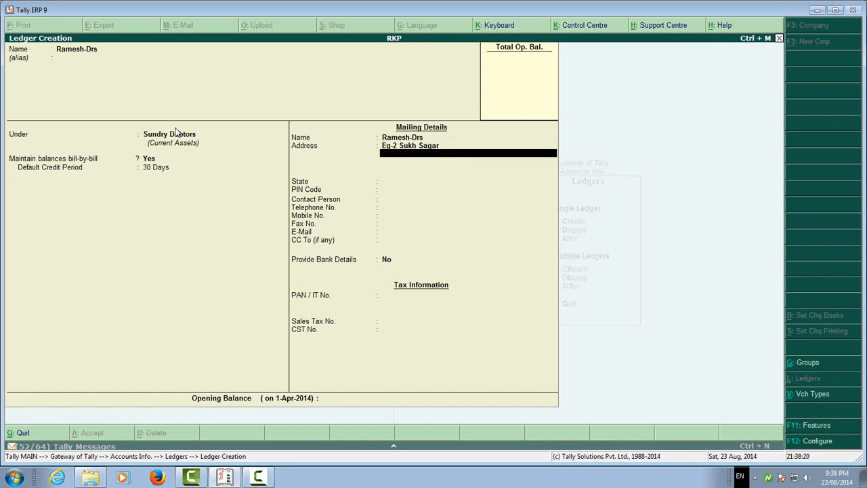
{"action": "type", "text": "Bhayander As"}
{"action": "type", "text": "t"}
{"action": "key", "text": "BackSpace"}
{"action": "key", "text": "BackSpace"}
{"action": "key", "text": "BackSpace"}
{"action": "type", "text": "East"}
{"action": "key", "text": "Return"}
{"action": "key", "text": "Return"}
Select Maharashtra as the state and enter the postal PIN code for the debtor's address.
{"action": "type", "text": "mah"}
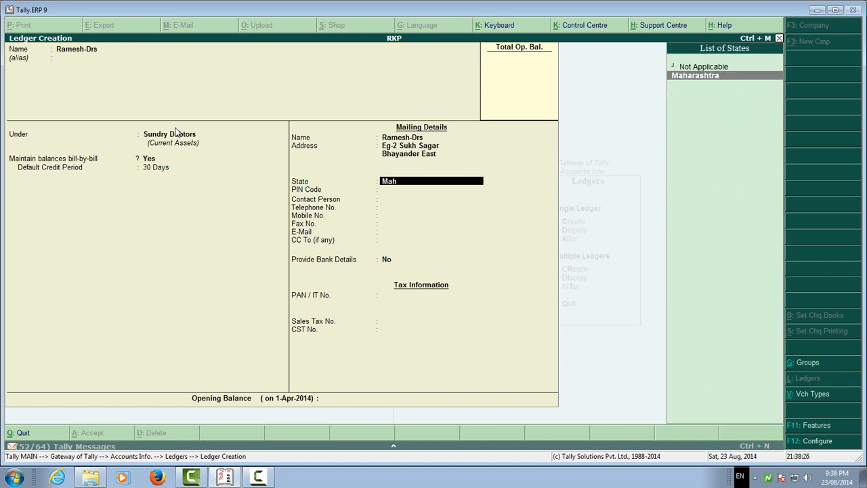
{"action": "key", "text": "Return"}
{"action": "type", "text": "401105"}
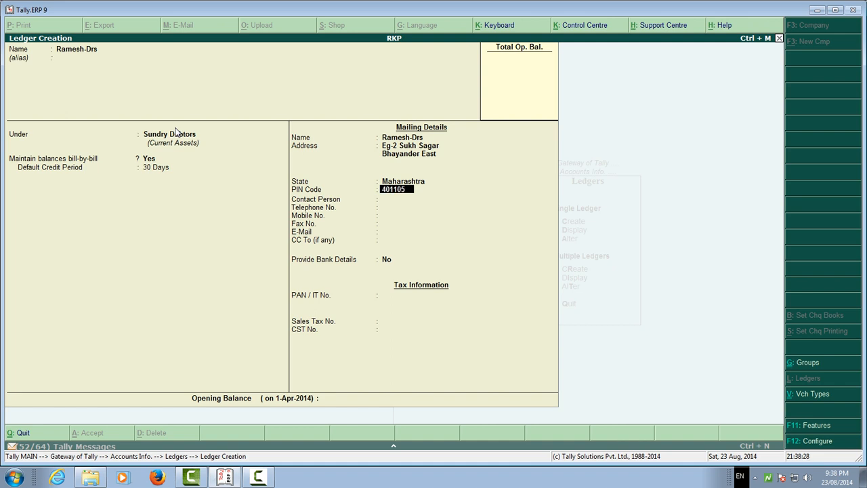
{"action": "key", "text": "Return"}
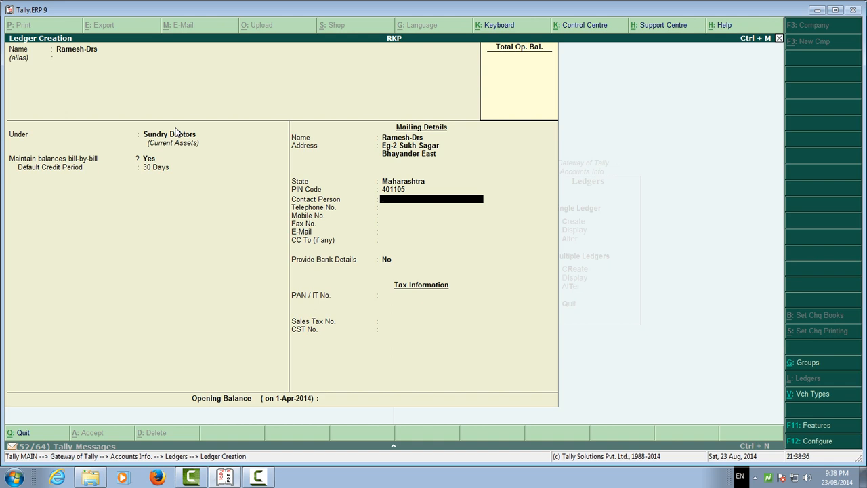
Enter the contact person's name and telephone number, leaving the mobile number blank.
{"action": "type", "text": "Ramesh"}
{"action": "key", "text": "Return"}
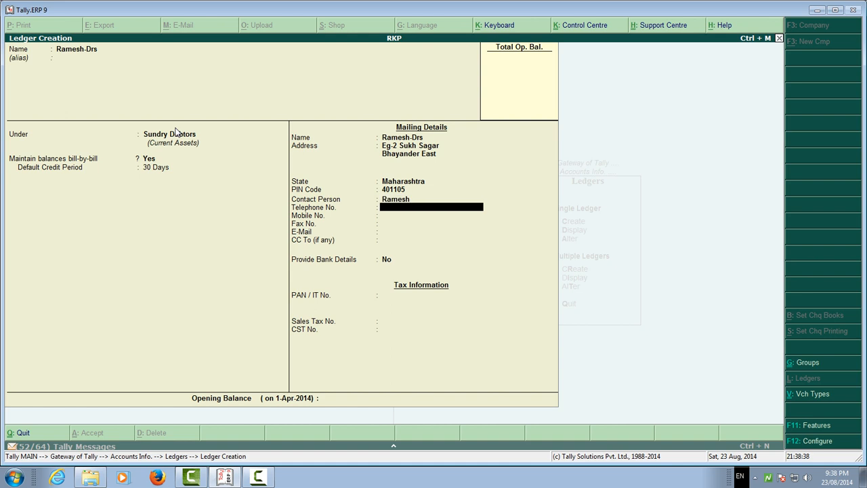
{"action": "key", "text": "Return"}
{"action": "key", "text": "Return"}
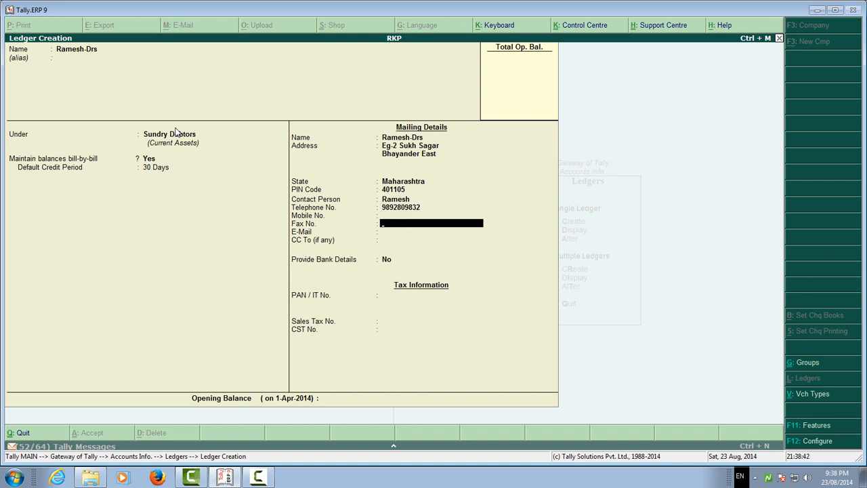
Skip the fax number and enter the debtor's e-mail address in the mailing details.
{"action": "key", "text": "Return"}
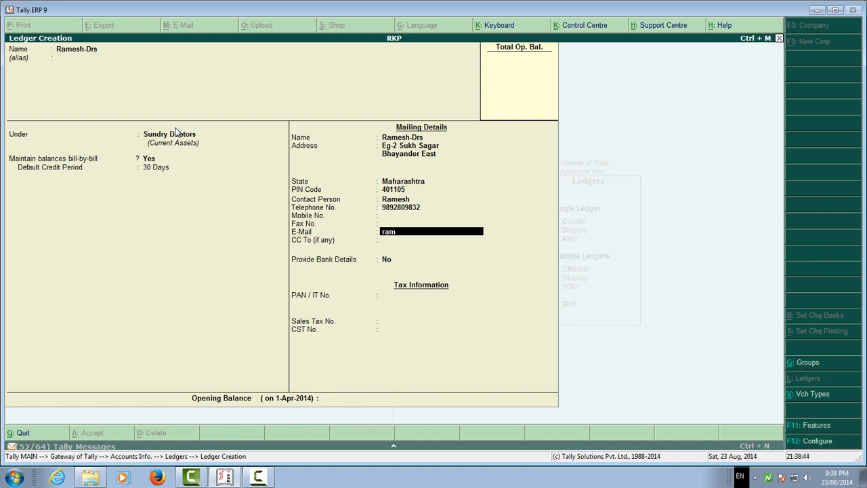
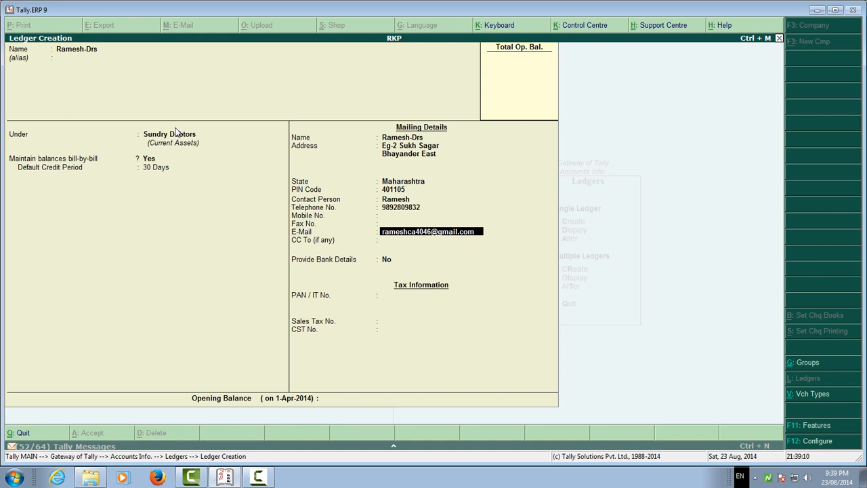
{"action": "key", "text": "Return"}
Set Provide Bank Details to Yes and leave the bank details for the ledger empty.
{"action": "key", "text": "Return"}
{"action": "type", "text": "y"}
{"action": "key", "text": "Return"}
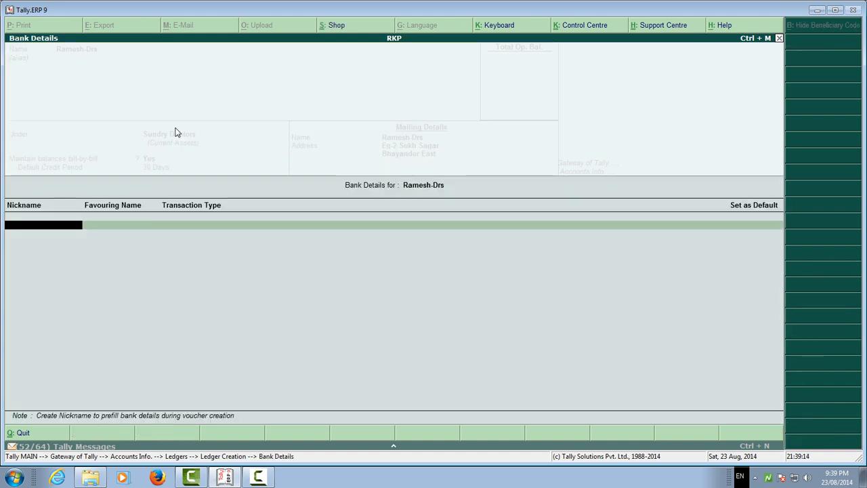
{"action": "key", "text": "Return"}
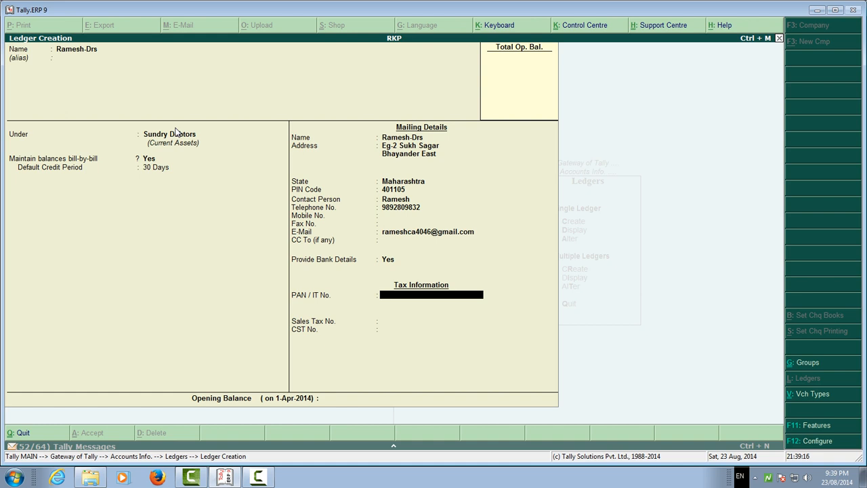
Fill in the ledger's tax information with the PAN / IT number, sales tax number and CST number.
{"action": "key", "text": "Return"}
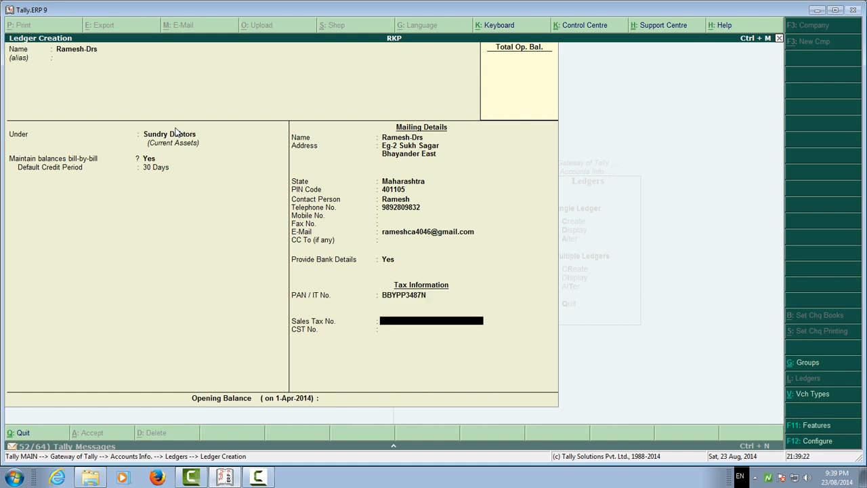
{"action": "key", "text": "Return"}
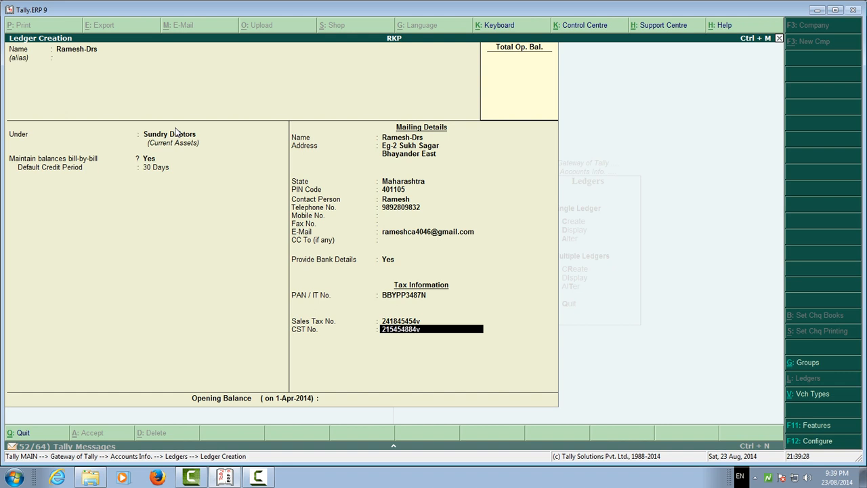
Save the Sundry Debtors ledger without an opening balance and return to the Gateway of Tally.
{"action": "key", "text": "Return"}
{"action": "key", "text": "Return"}
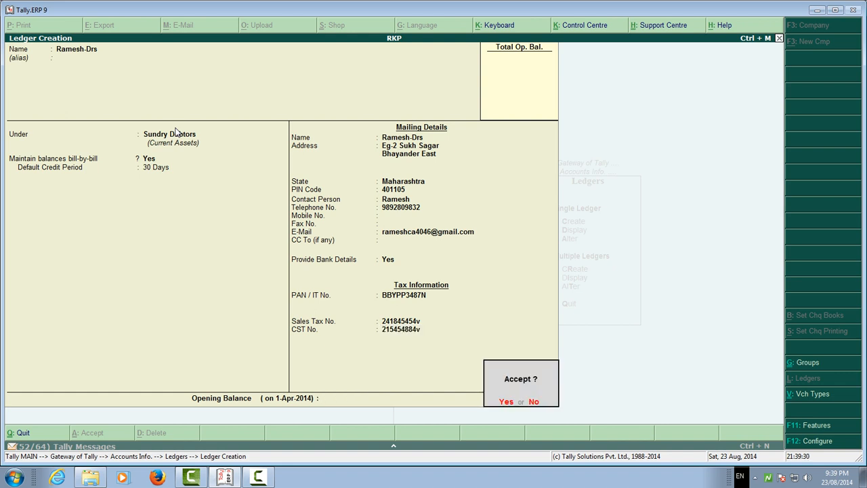
{"action": "key", "text": "Return"}
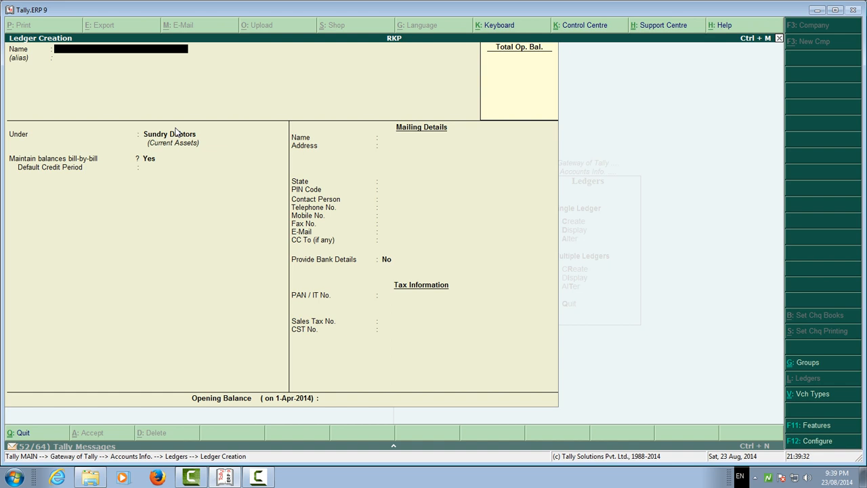
{"action": "key", "text": "Escape"}
{"action": "key", "text": "Return"}
{"action": "key", "text": "Escape"}
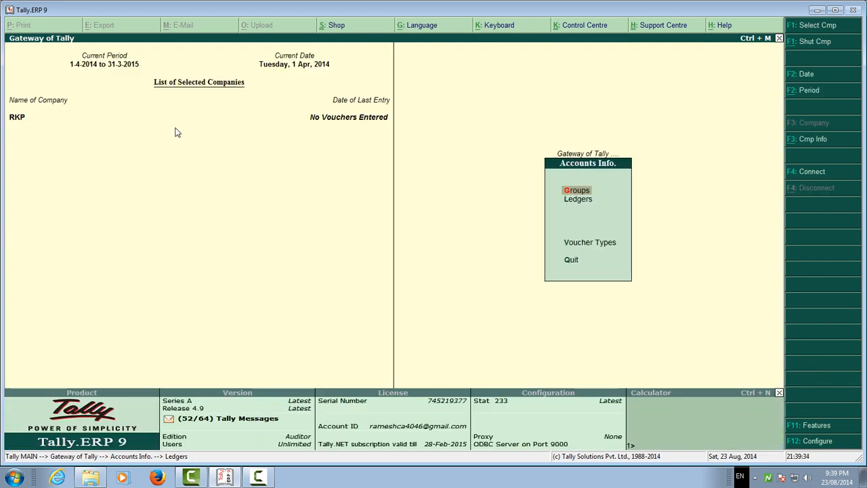
{"action": "key", "text": "Escape"}
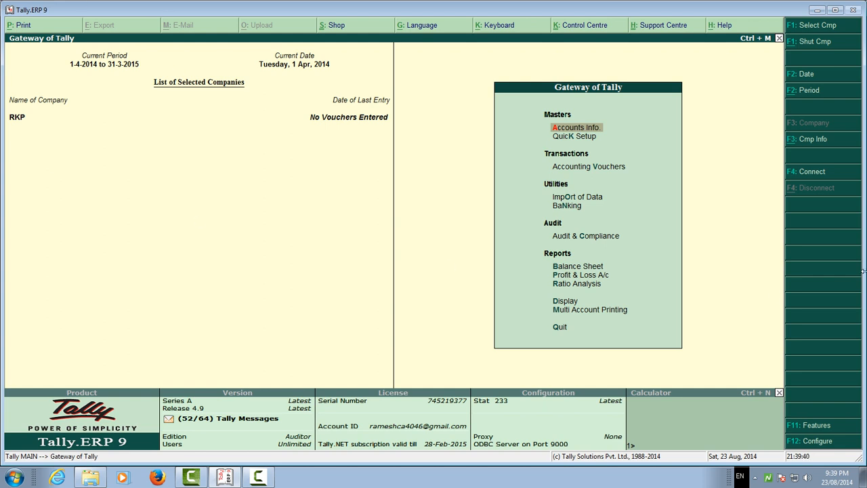
Open the Accounting Features of the RKP company and keep Income/Expense Statement instead of P & L at No.
{"action": "left_click", "coordinate": [807, 427]}
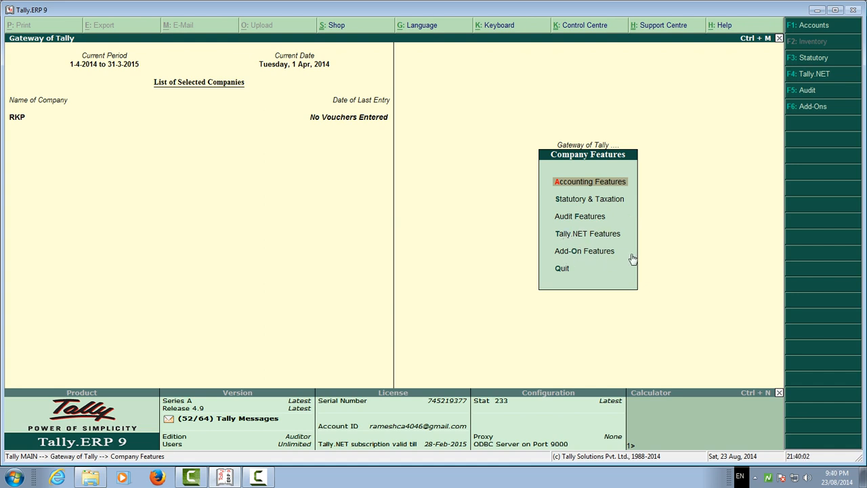
{"action": "key", "text": "Return"}
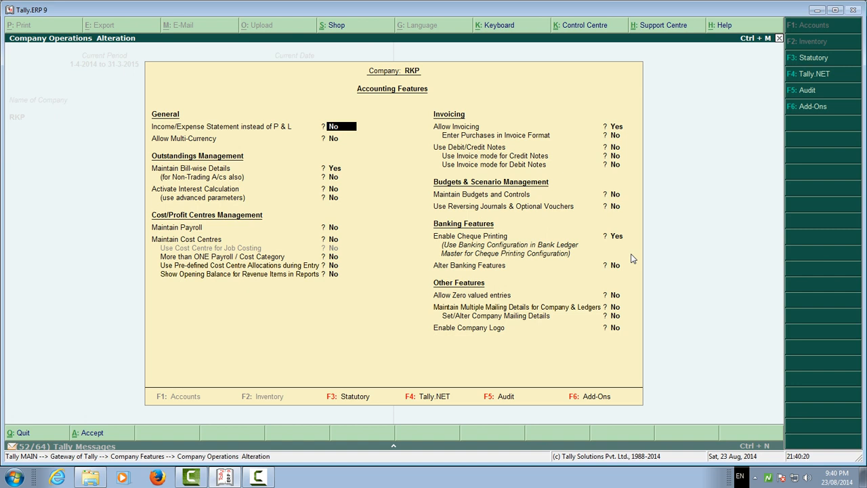
{"action": "key", "text": "Return"}
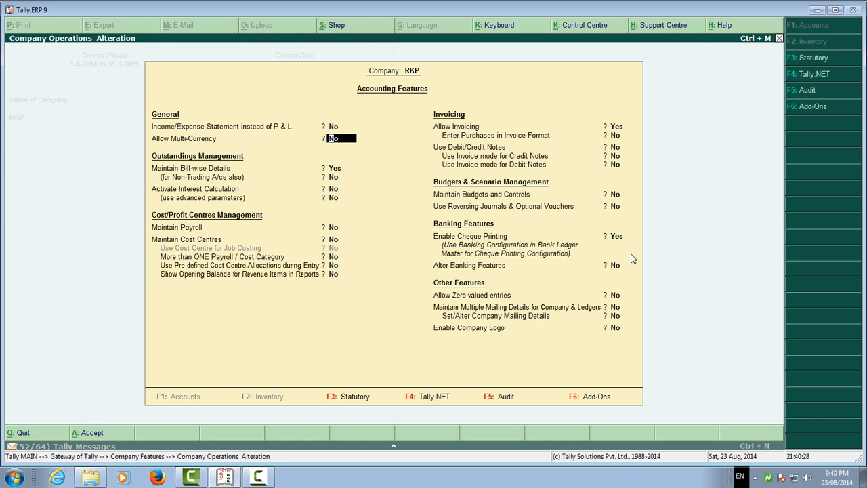
{"action": "type", "text": "y"}
{"action": "key", "text": "Return"}
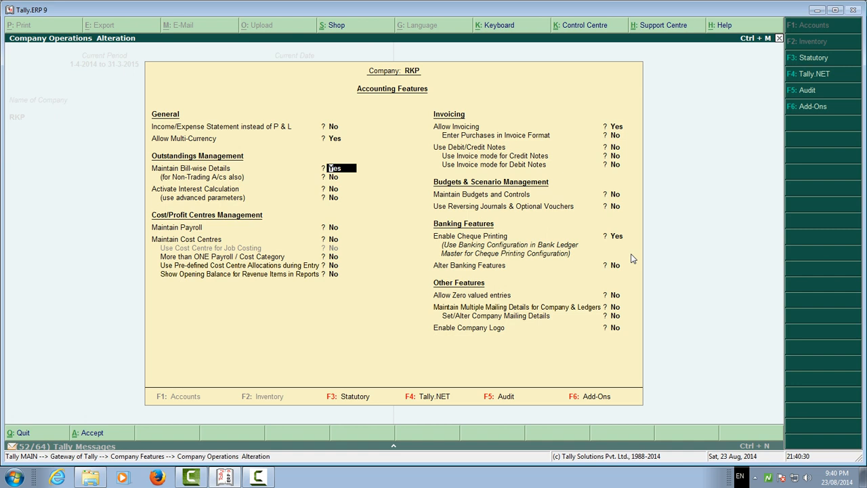
{"action": "key", "text": "Up"}
{"action": "type", "text": "n"}
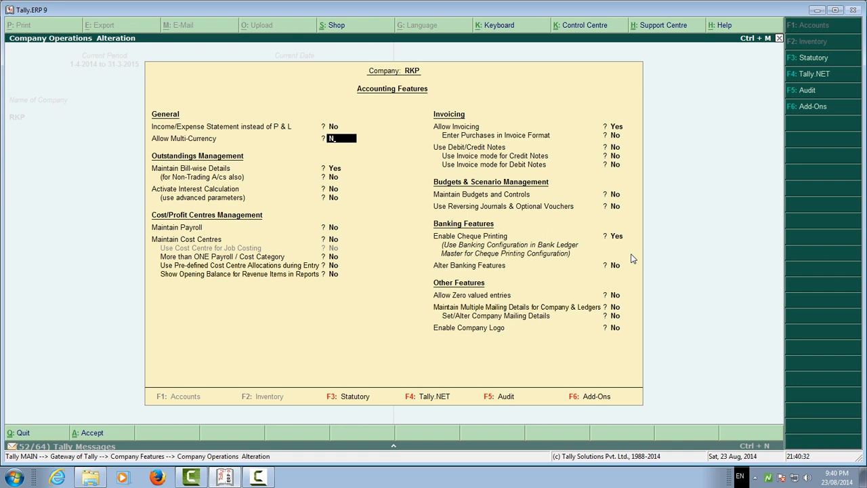
{"action": "key", "text": "Return"}
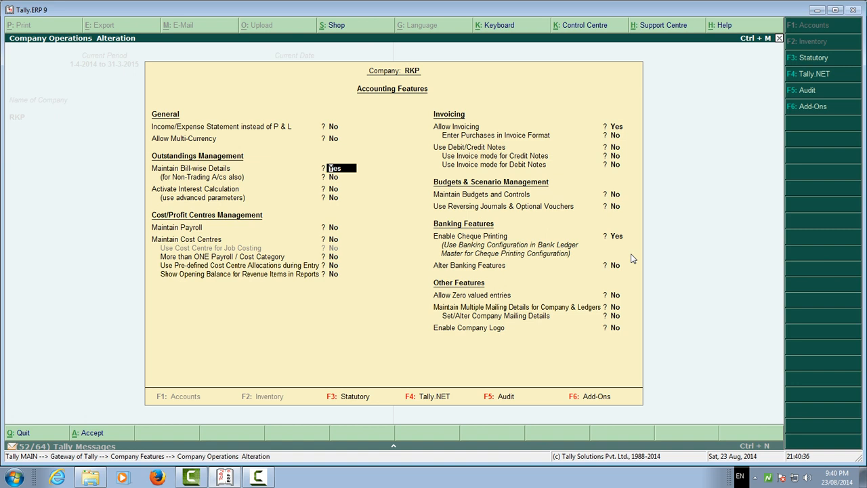
Keep the outstandings and cost centre options as they are and set Enter Purchases in Invoice Format to Yes.
{"action": "key", "text": "Return"}
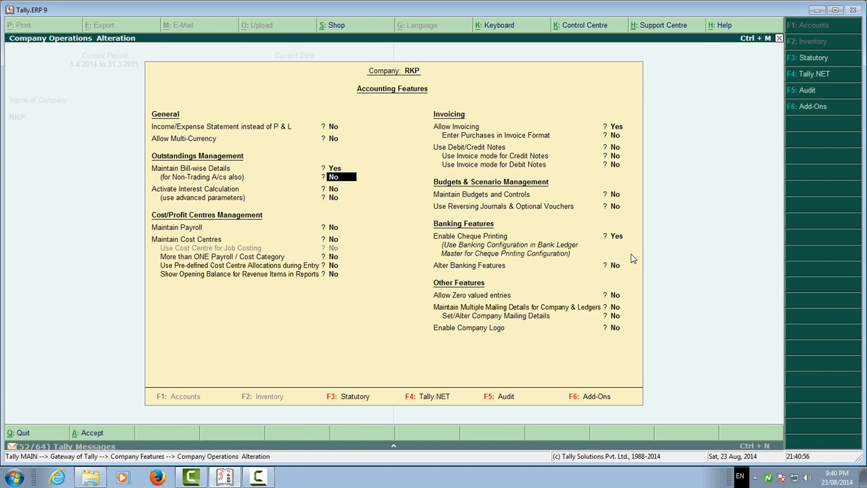
{"action": "key", "text": "Return"}
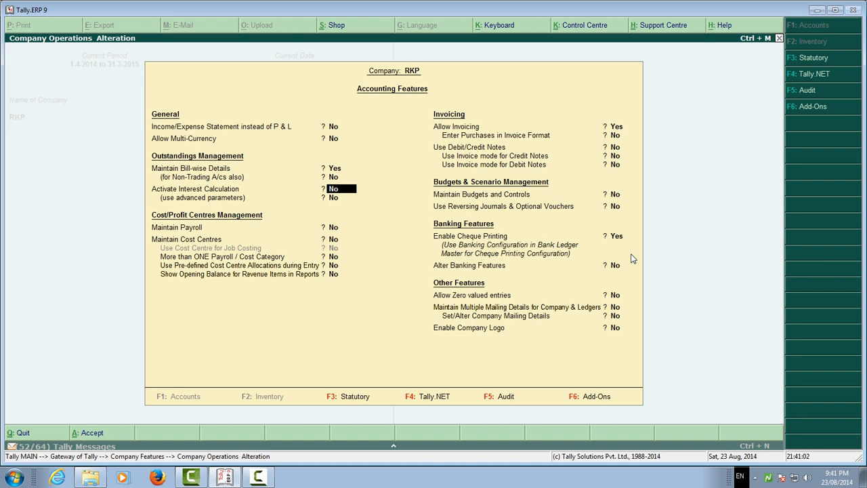
{"action": "key", "text": "Return"}
{"action": "key", "text": "Return"}
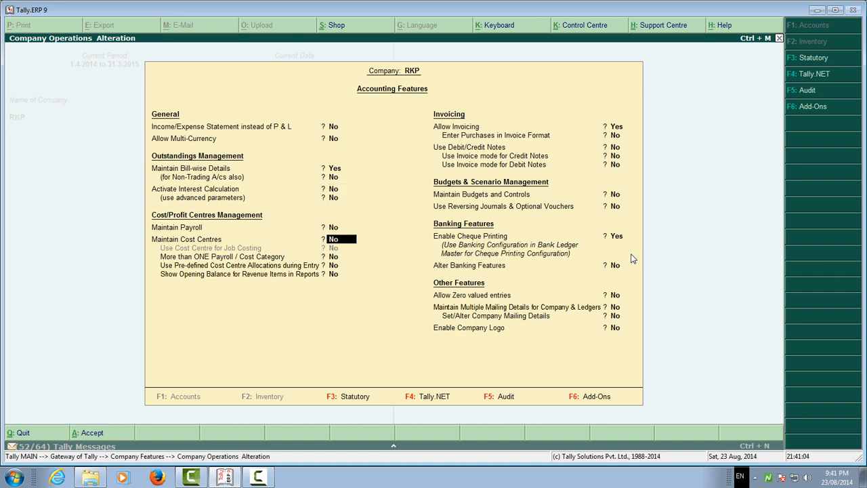
{"action": "key", "text": "Return"}
{"action": "key", "text": "Return"}
{"action": "key", "text": "Up"}
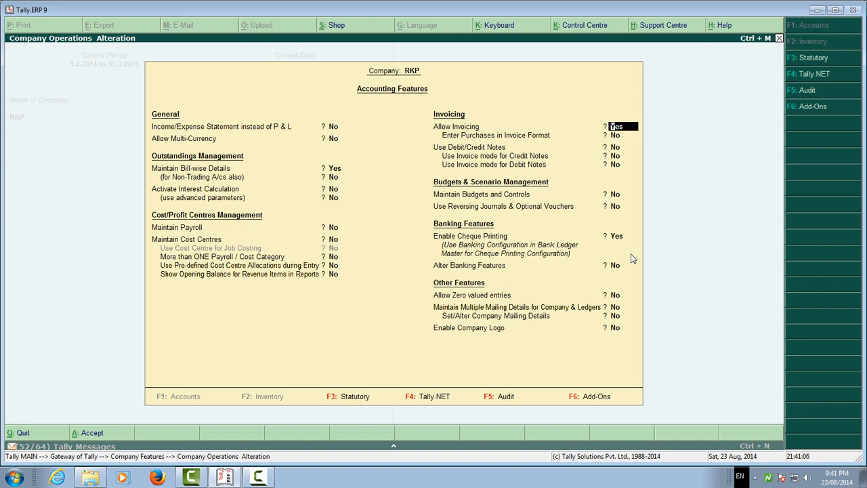
{"action": "key", "text": "Return"}
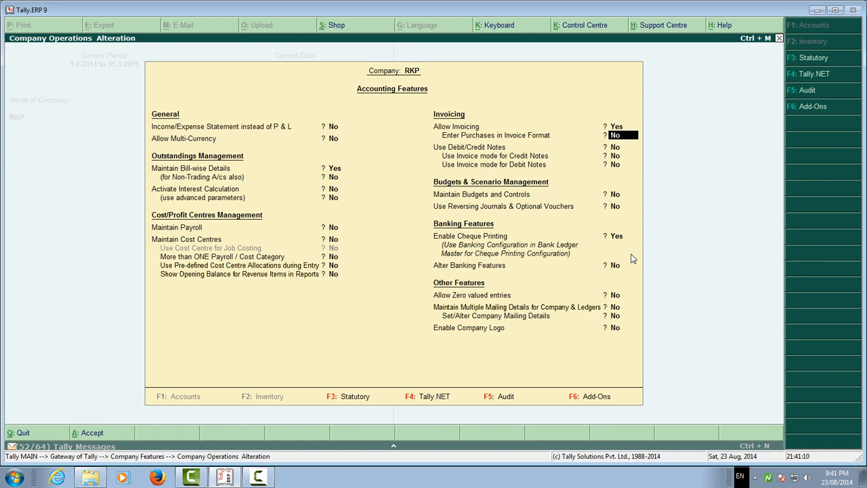
{"action": "type", "text": "Y"}
{"action": "key", "text": "Return"}
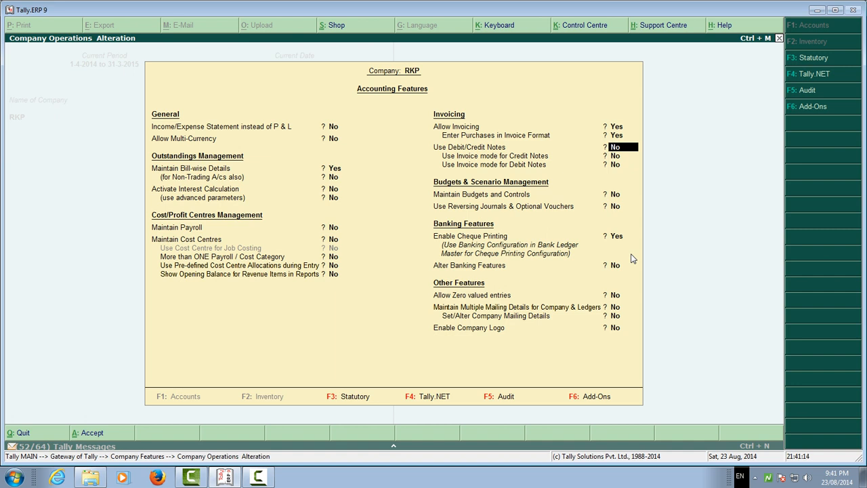
Keep the debit/credit note, budget and cheque printing options as they are and set Alter Banking Features to Yes.
{"action": "key", "text": "Return"}
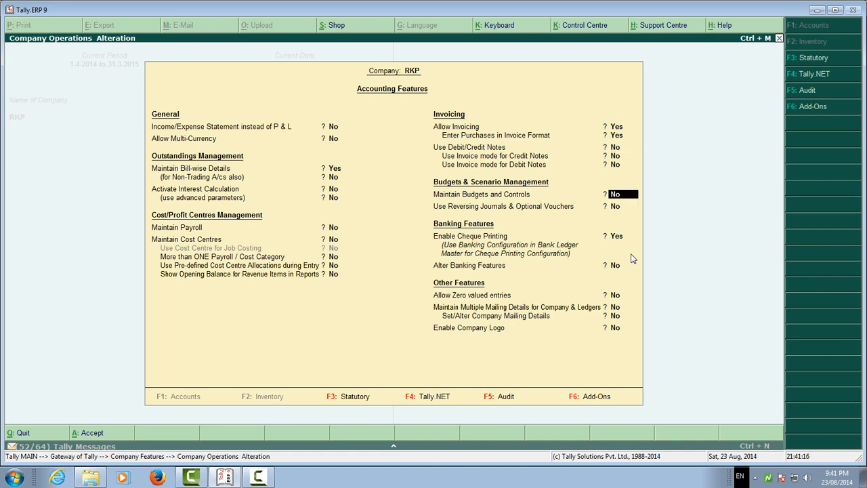
{"action": "key", "text": "Return"}
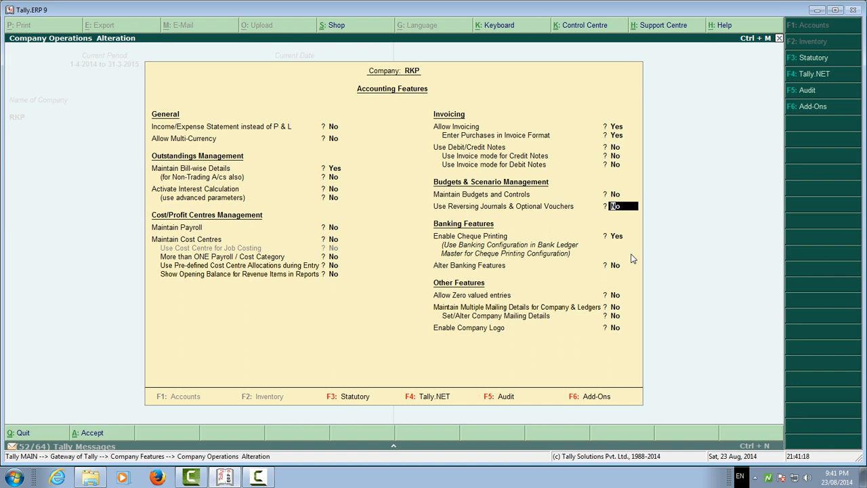
{"action": "key", "text": "Return"}
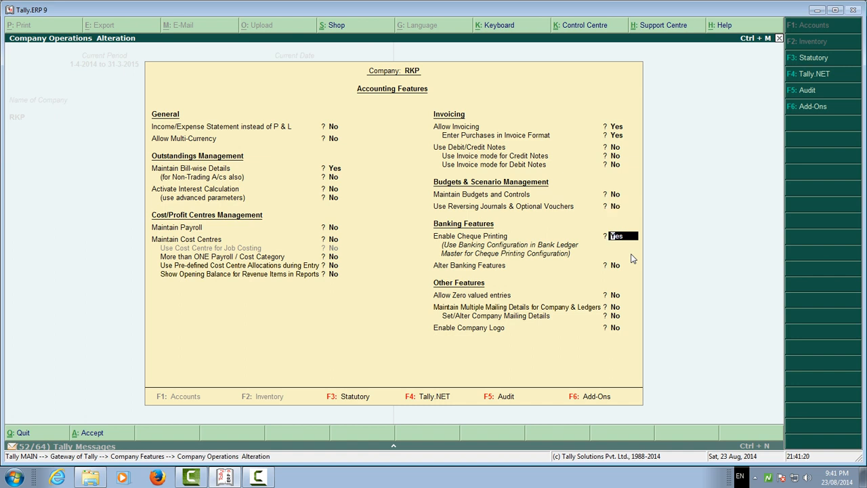
{"action": "key", "text": "Return"}
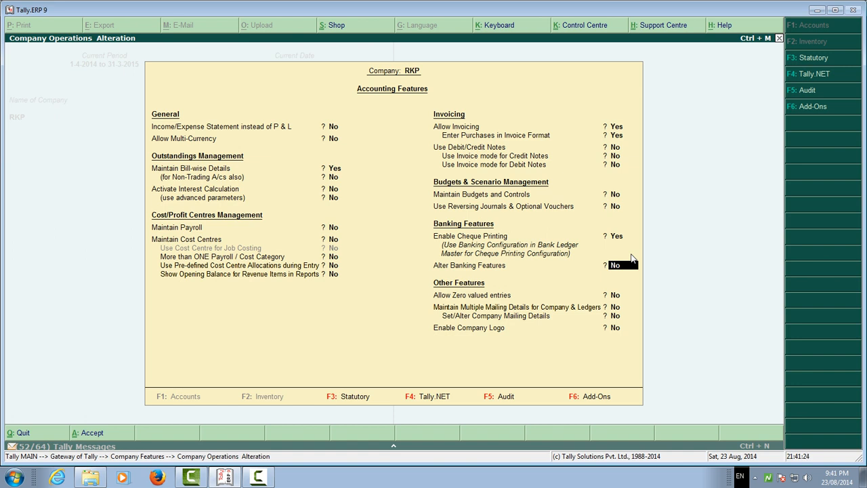
{"action": "key", "text": "y"}
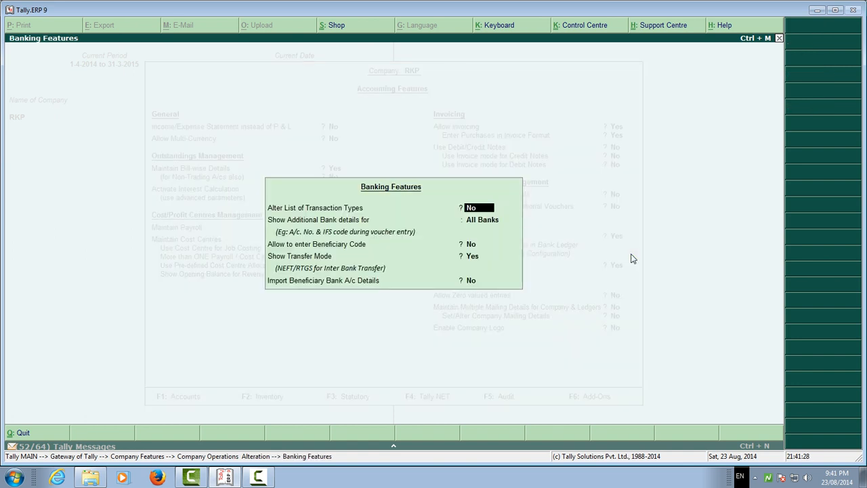
Set Alter List of Transaction Types to Yes and include ATM for payments.
{"action": "key", "text": "y"}
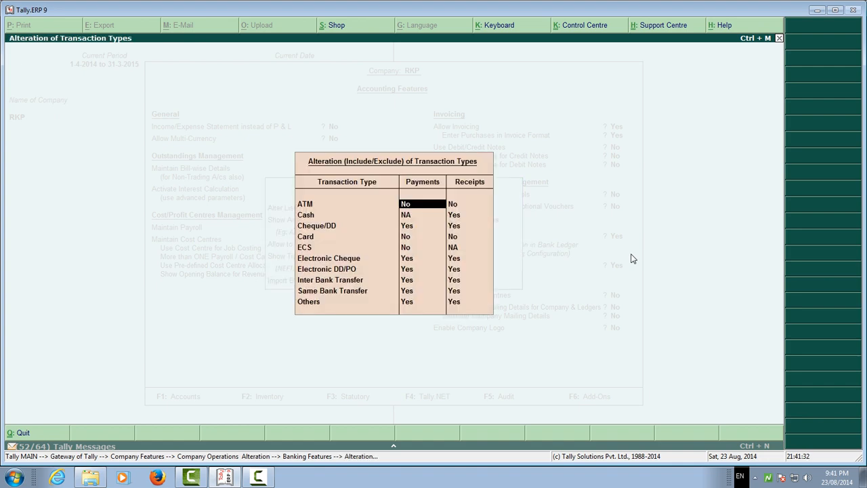
{"action": "key", "text": "y"}
{"action": "key", "text": "Return"}
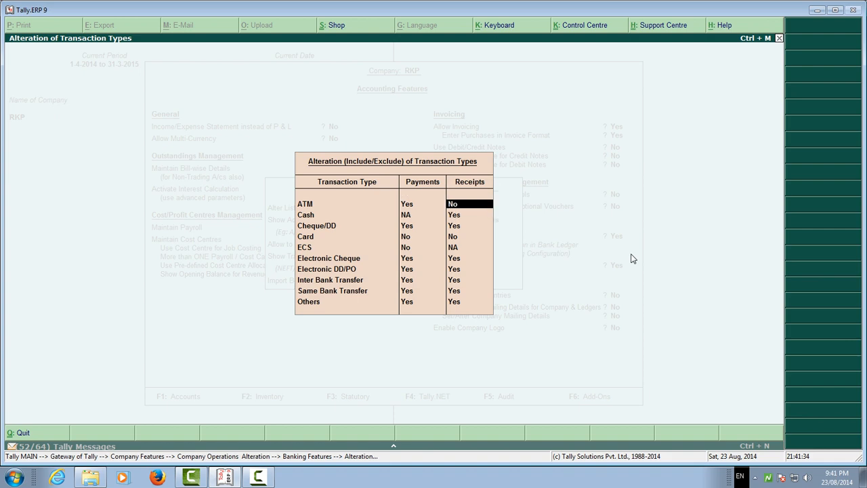
Include ECS for payments and accept the other transaction types as they are.
{"action": "key", "text": "Return"}
{"action": "key", "text": "Return"}
{"action": "key", "text": "Return"}
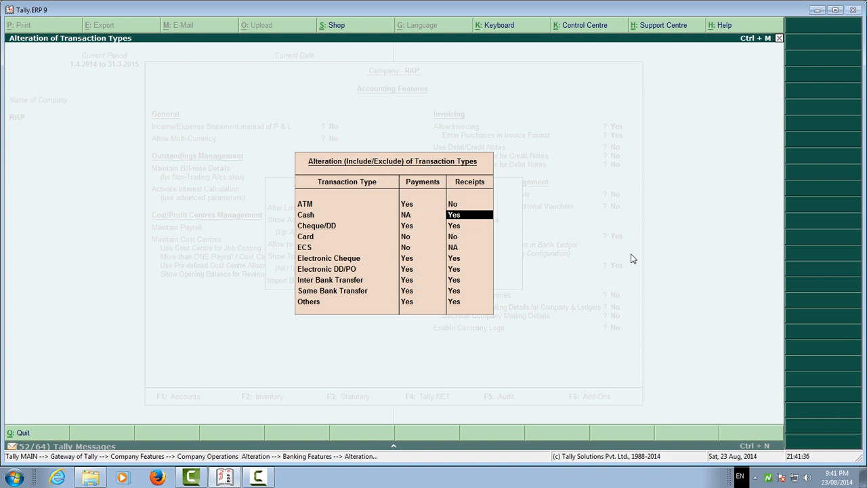
{"action": "key", "text": "Return"}
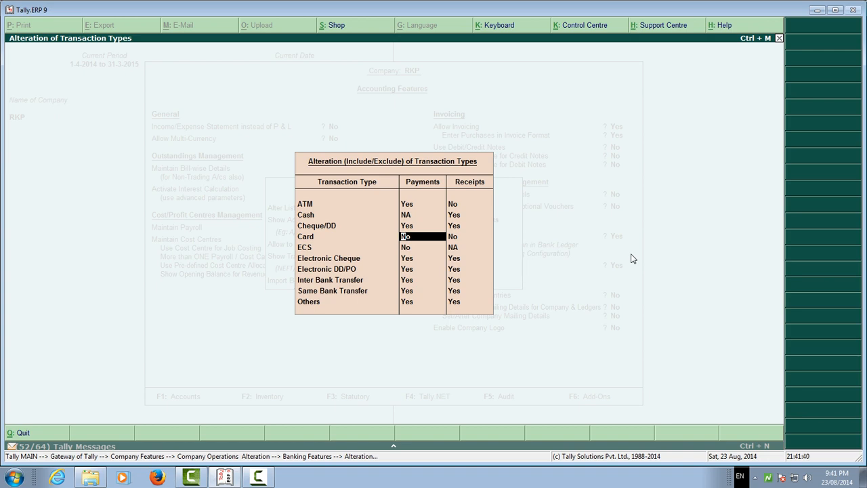
{"action": "key", "text": "Return"}
{"action": "key", "text": "Return"}
{"action": "key", "text": "y"}
{"action": "key", "text": "Return"}
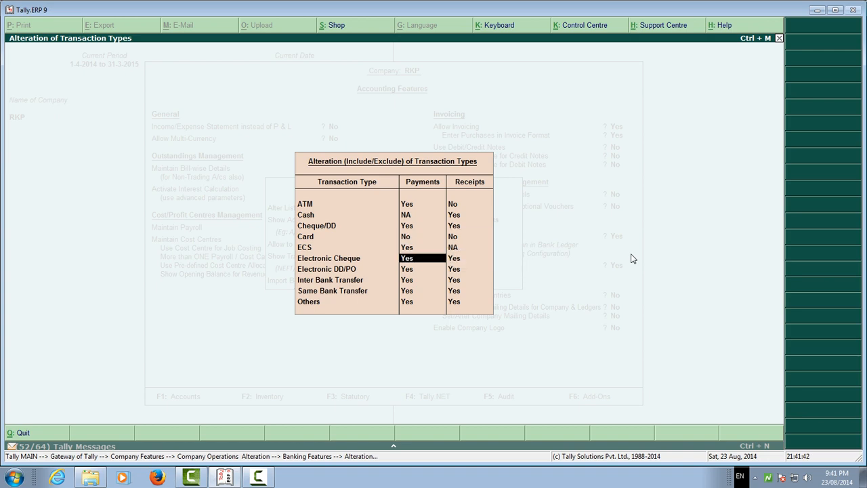
{"action": "key", "text": "Return"}
{"action": "key", "text": "Return"}
{"action": "key", "text": "Return"}
{"action": "key", "text": "Return"}
{"action": "key", "text": "Return"}
{"action": "key", "text": "Return"}
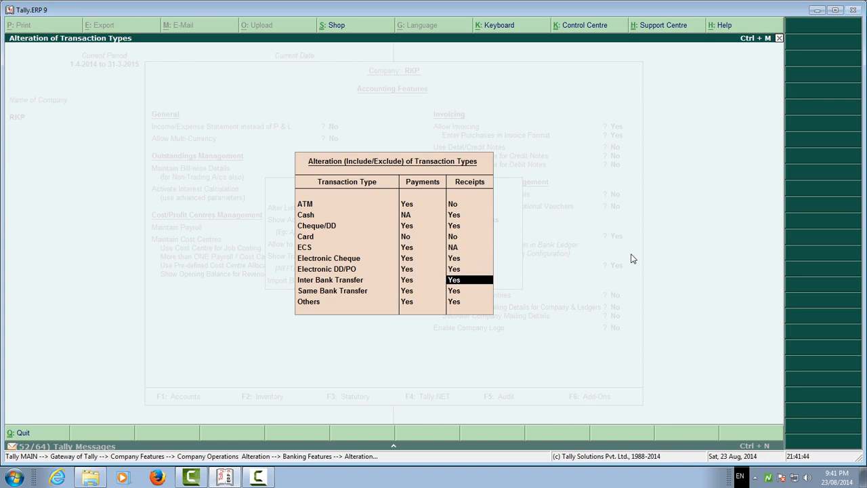
{"action": "key", "text": "Return"}
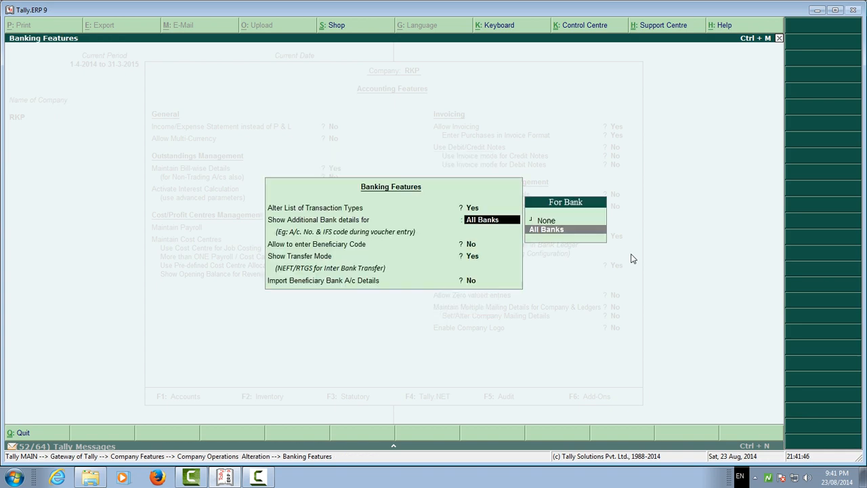
Accept the Banking Features with bank details for All Banks, Beneficiary Code No, Transfer Mode Yes and beneficiary import No.
{"action": "key", "text": "Return"}
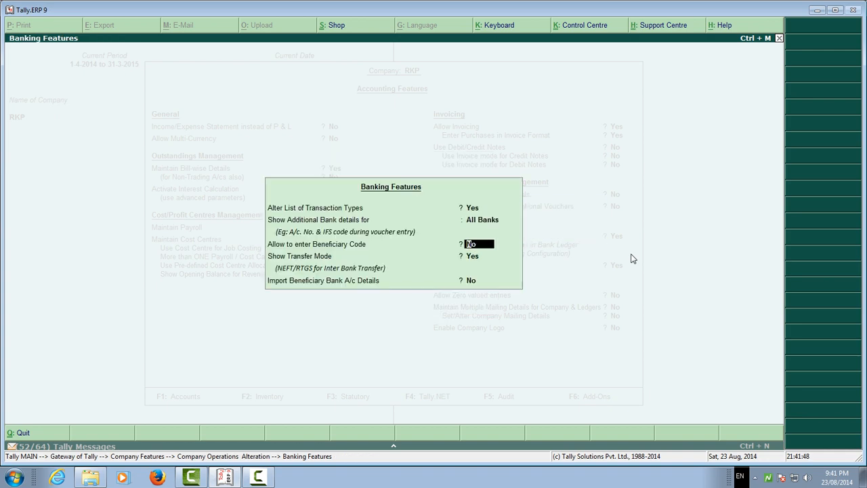
{"action": "key", "text": "Return"}
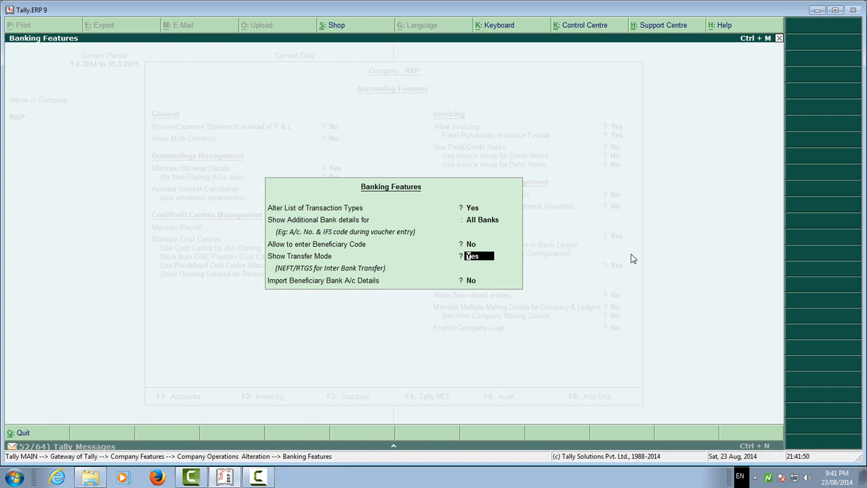
{"action": "key", "text": "Return"}
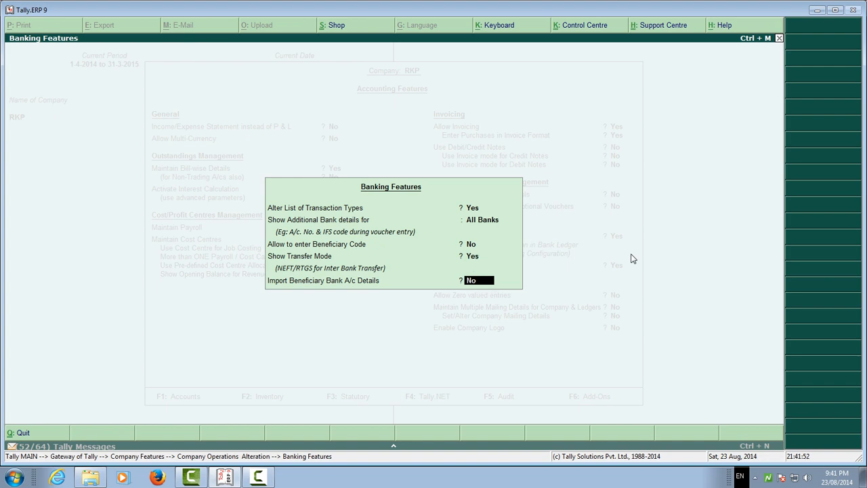
{"action": "key", "text": "Return"}
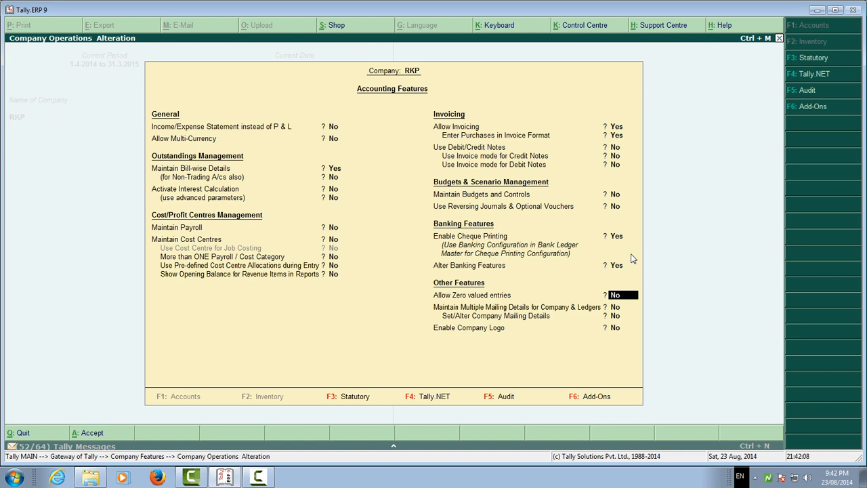
Keep Allow Zero valued entries at No and set Maintain Multiple Mailing Details and Set/Alter Company Mailing Details to Yes.
{"action": "key", "text": "Return"}
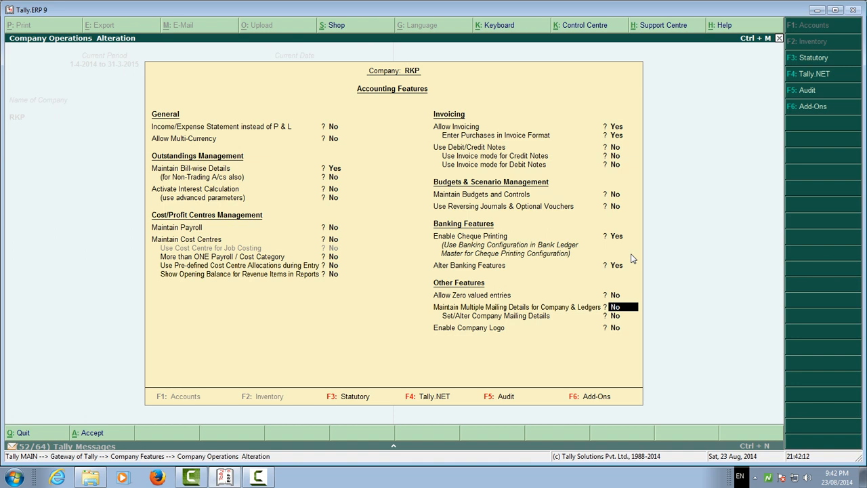
{"action": "key", "text": "y"}
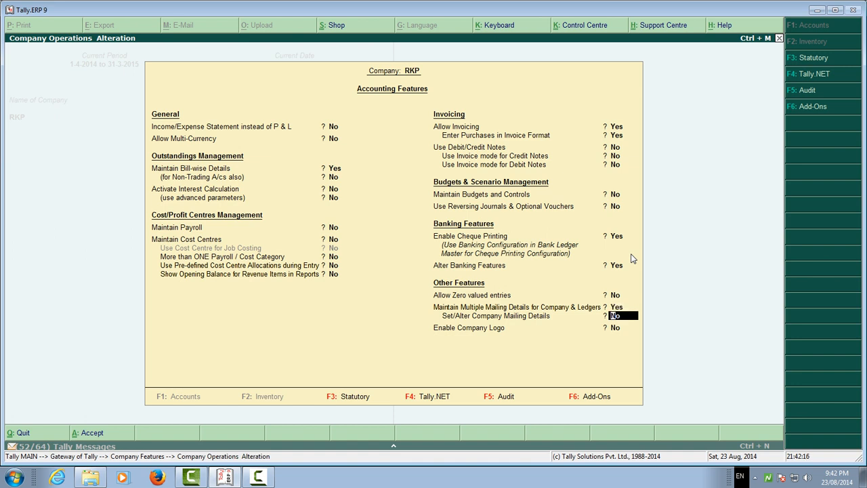
{"action": "key", "text": "y"}
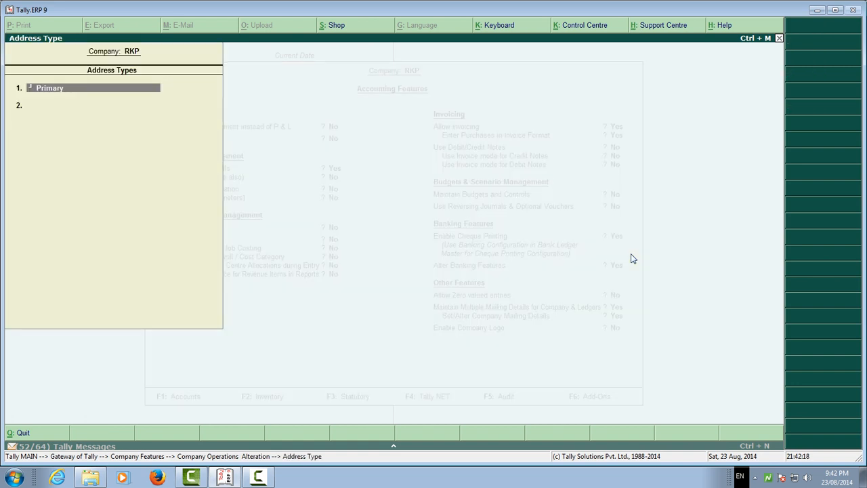
Keep the Primary address type and accept the company's existing mailing details.
{"action": "key", "text": "Return"}
{"action": "key", "text": "Return"}
{"action": "key", "text": "Return"}
{"action": "key", "text": "Return"}
{"action": "key", "text": "Return"}
{"action": "key", "text": "Return"}
{"action": "key", "text": "Return"}
{"action": "key", "text": "Return"}
{"action": "key", "text": "Return"}
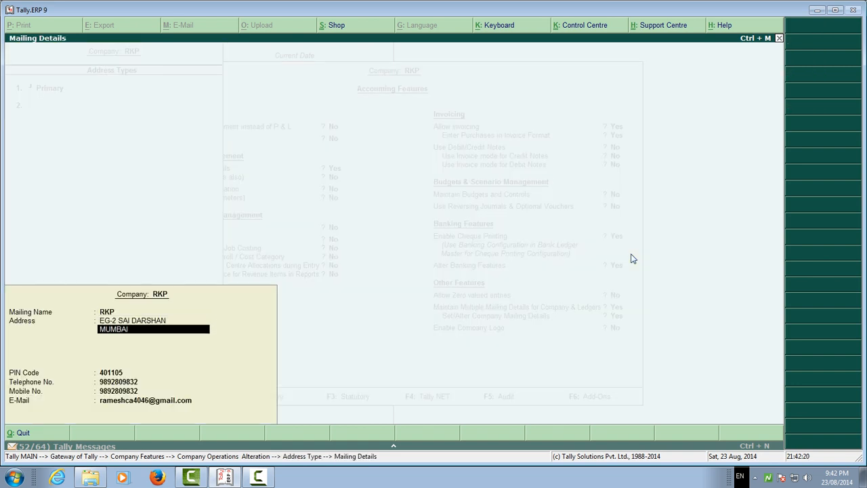
{"action": "key", "text": "Return"}
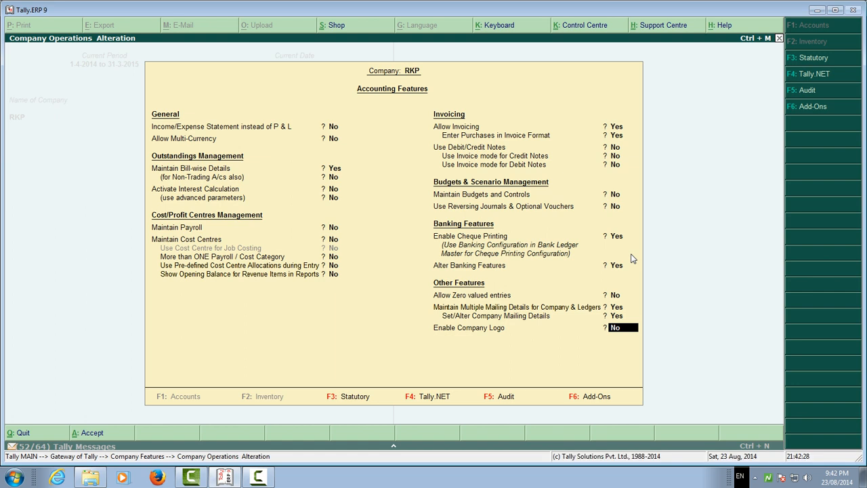
{"action": "key", "text": "y"}
{"action": "key", "text": "Return"}
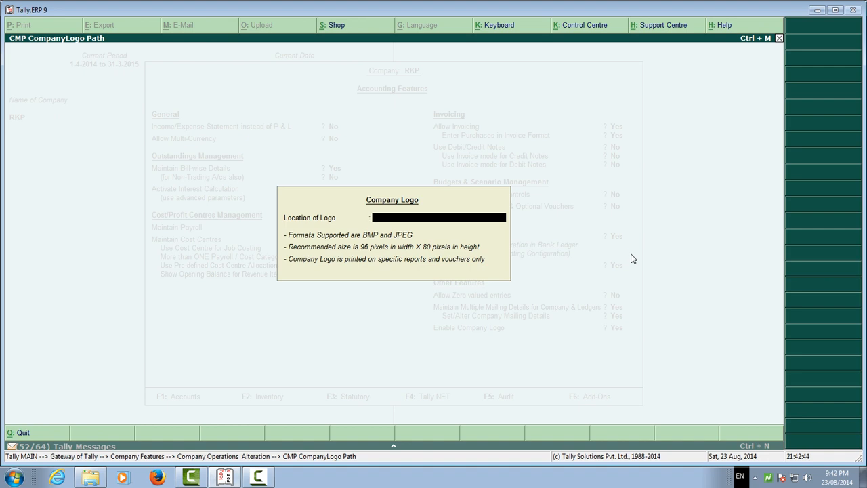
{"action": "key", "text": "Escape"}
{"action": "key", "text": "Return"}
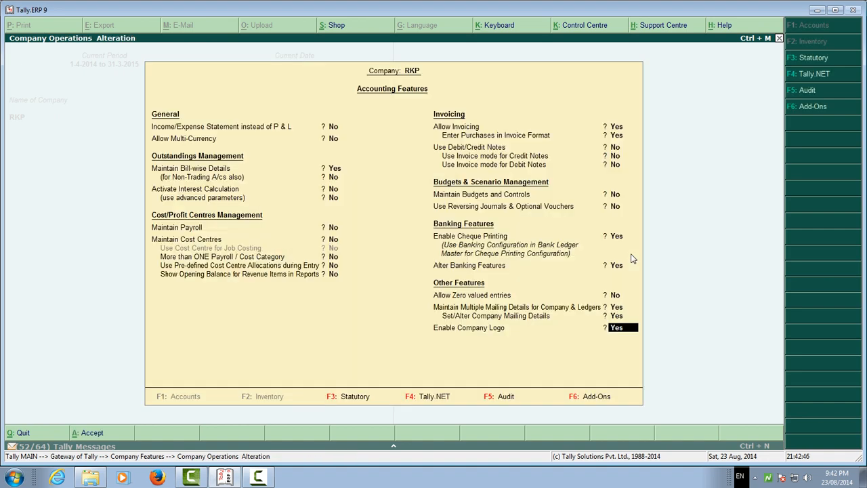
Set Enable Company Logo to No and accept the Accounting Features.
{"action": "key", "text": "n"}
{"action": "key", "text": "Return"}
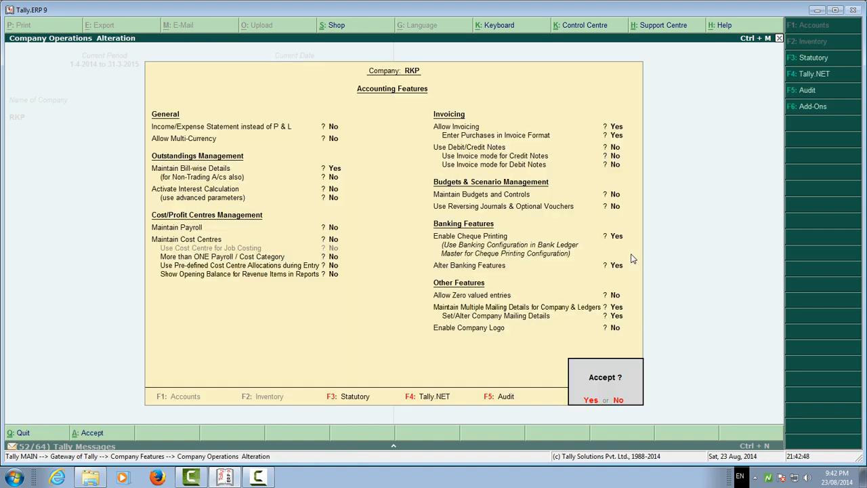
{"action": "key", "text": "y"}
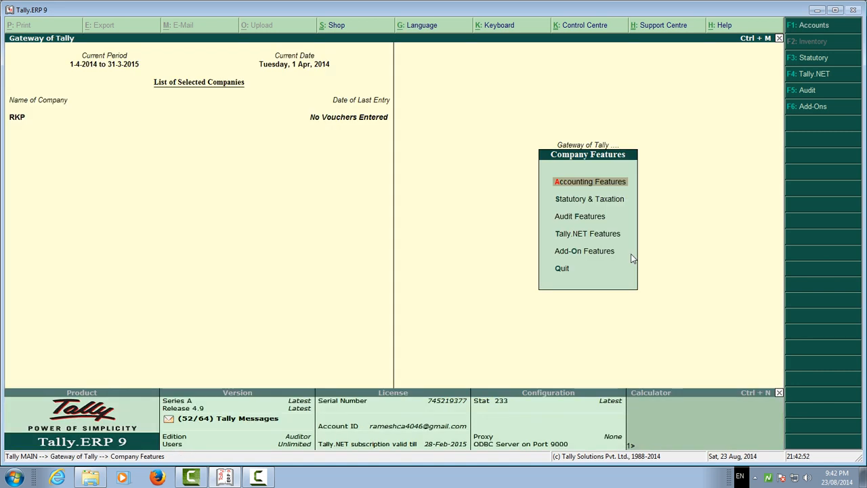
Open the Statutory & Taxation features and set Enable Value Added Tax (VAT) and Set/Alter VAT Details to Yes.
{"action": "key", "text": "Down"}
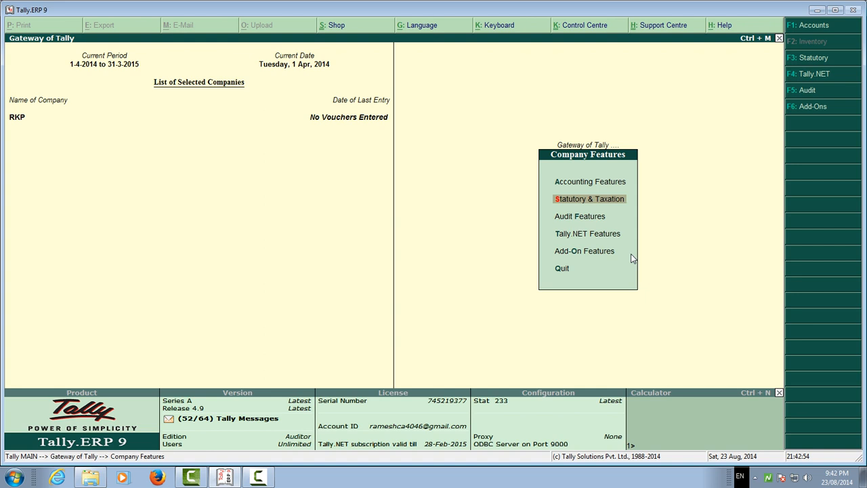
{"action": "key", "text": "Return"}
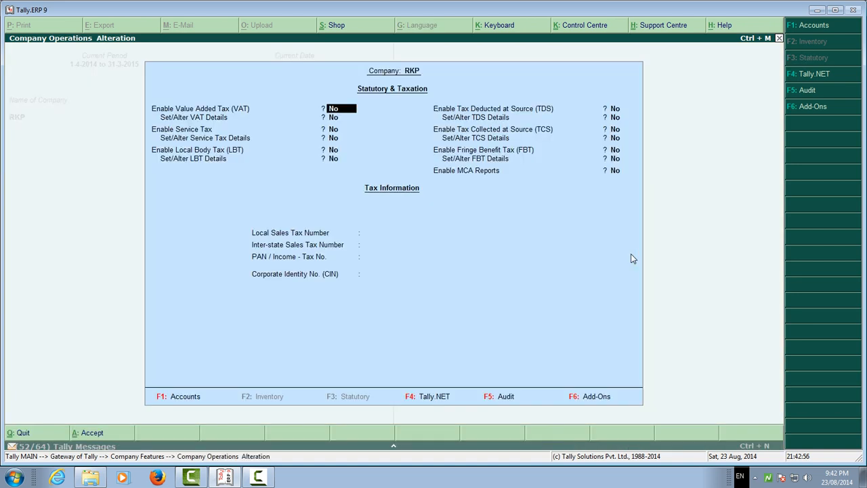
{"action": "type", "text": "y"}
{"action": "key", "text": "Return"}
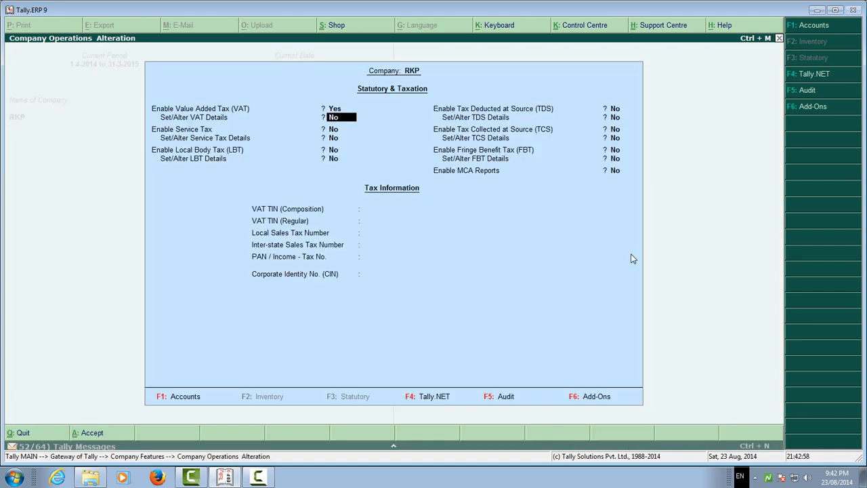
{"action": "type", "text": "y"}
{"action": "key", "text": "Return"}
Keep the VAT dealer type as Regular, applicable from 1-4-2014, and set the Return Code to 231.
{"action": "key", "text": "Return"}
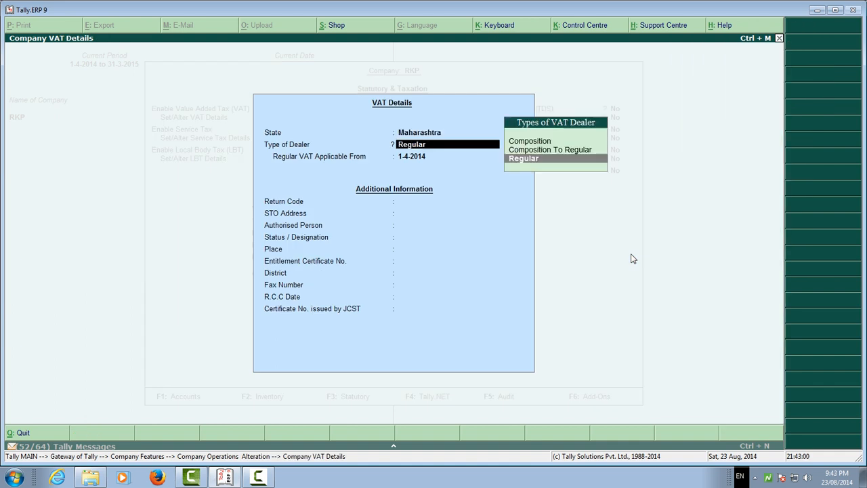
{"action": "key", "text": "Return"}
{"action": "key", "text": "Return"}
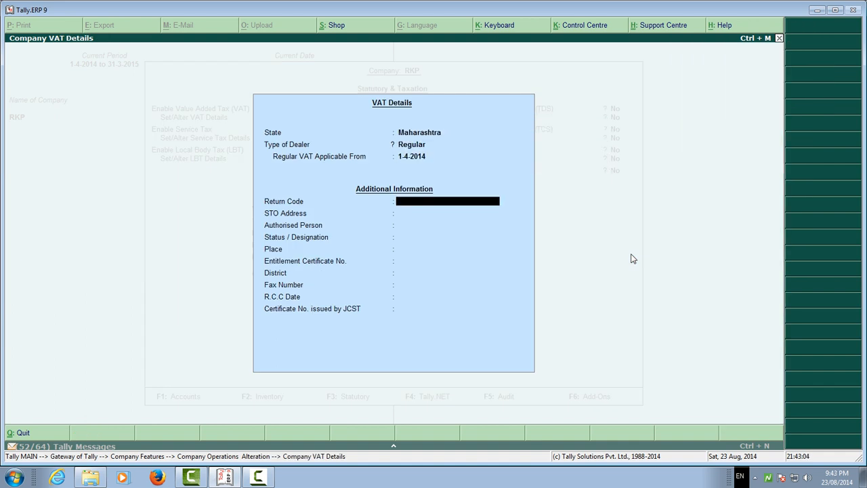
{"action": "type", "text": "231"}
{"action": "key", "text": "Return"}
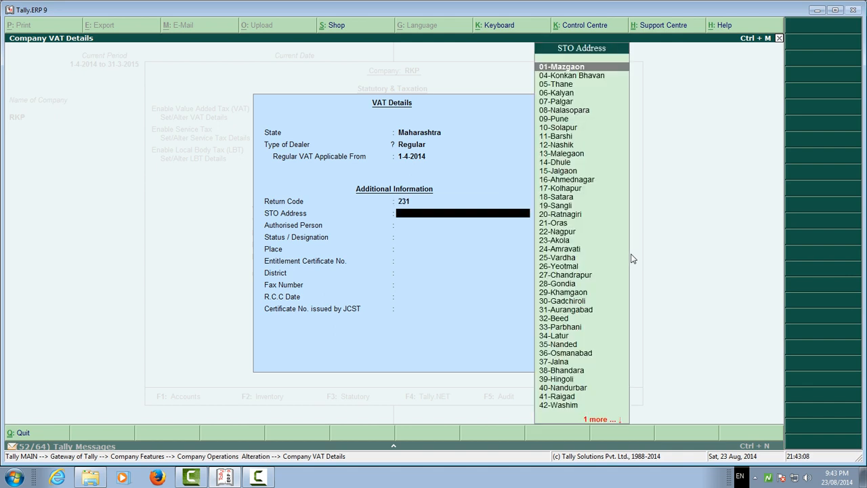
Set the STO Address to 08-Nalasopara and enter the authorised person's name.
{"action": "key", "text": "Down"}
{"action": "key", "text": "Down"}
{"action": "key", "text": "Down"}
{"action": "key", "text": "Down"}
{"action": "key", "text": "Down"}
{"action": "key", "text": "Return"}
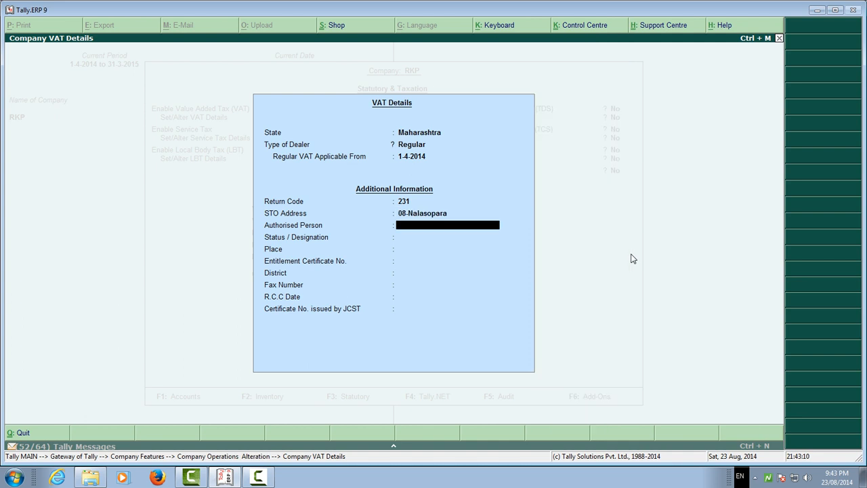
{"action": "type", "text": "RAMESH"}
{"action": "key", "text": "Return"}
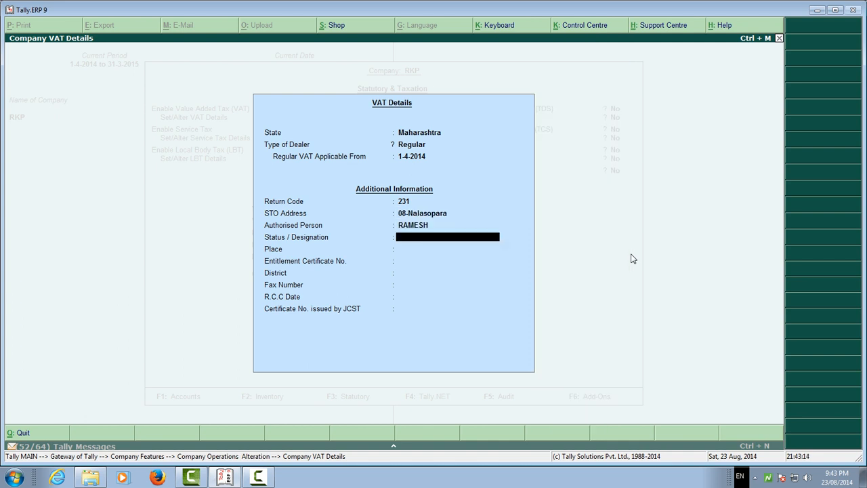
Set the Status / Designation to PROREITOR and the Place to BHAYANDER.
{"action": "type", "text": "PROREITOR"}
{"action": "key", "text": "Return"}
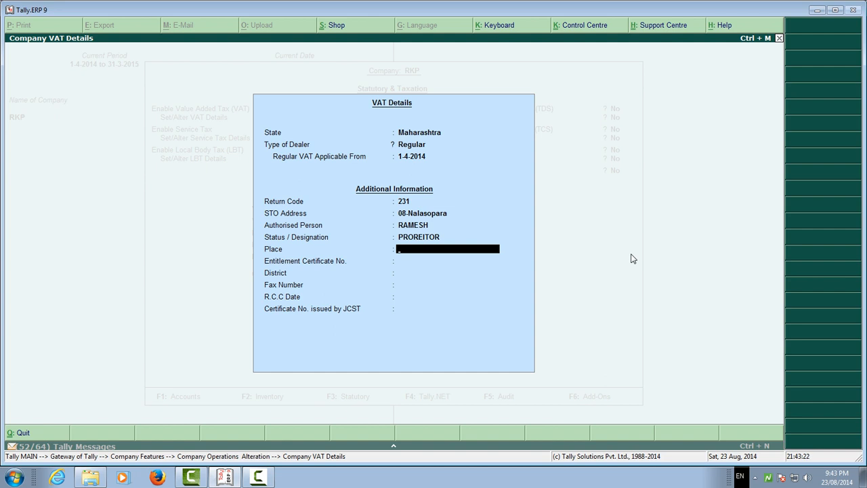
{"action": "type", "text": "BHAYANDER"}
{"action": "key", "text": "Return"}
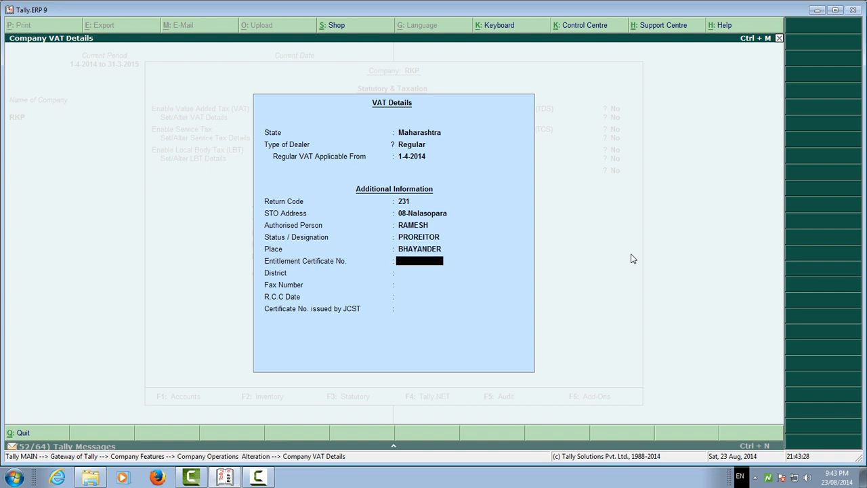
Enter the Entitlement Certificate No. and set the District to THANE.
{"action": "type", "text": "2741548415v"}
{"action": "key", "text": "Return"}
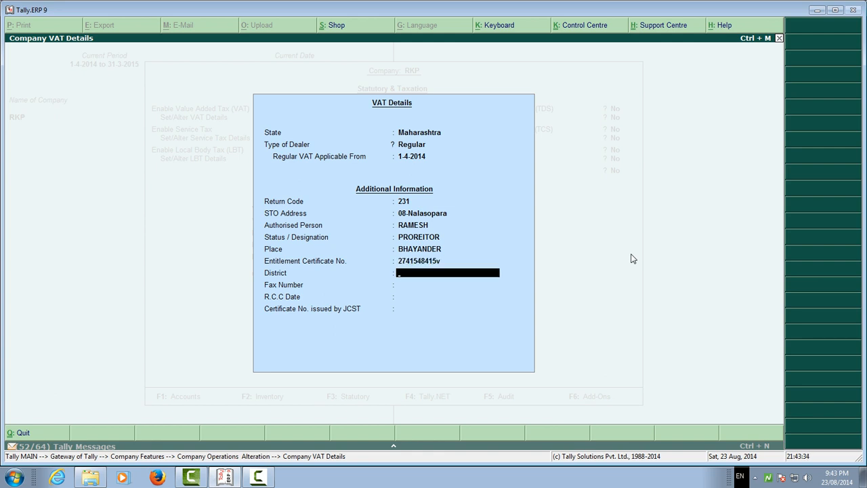
{"action": "type", "text": "THANE"}
{"action": "key", "text": "Return"}
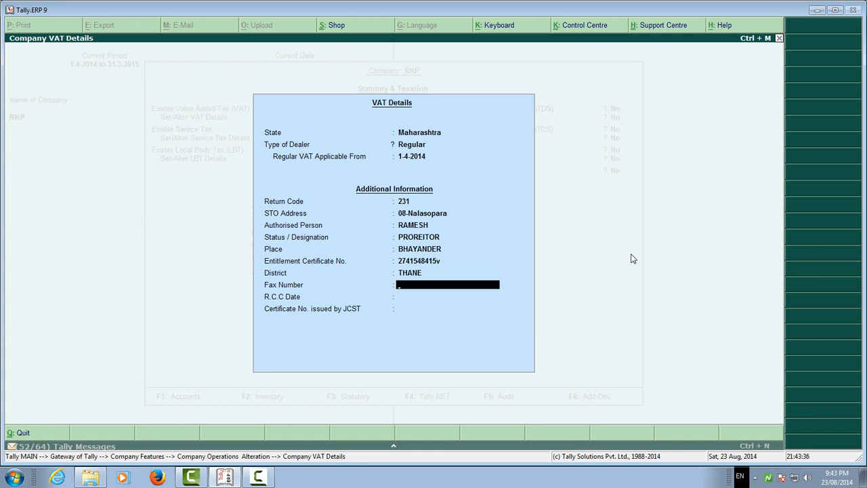
Leave the Fax Number blank, set the R.C.C Date to 12/05/2014 and finish the VAT details without a JCST certificate number.
{"action": "key", "text": "Return"}
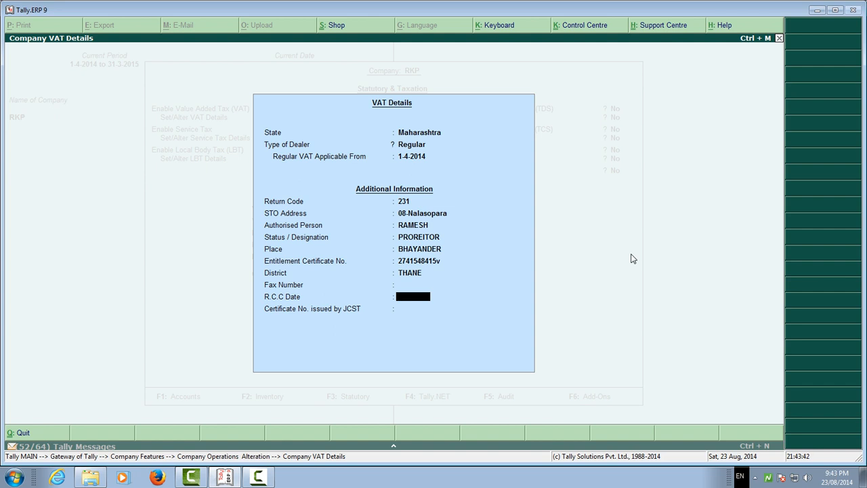
{"action": "type", "text": "12/05/2014"}
{"action": "key", "text": "Return"}
{"action": "key", "text": "Return"}
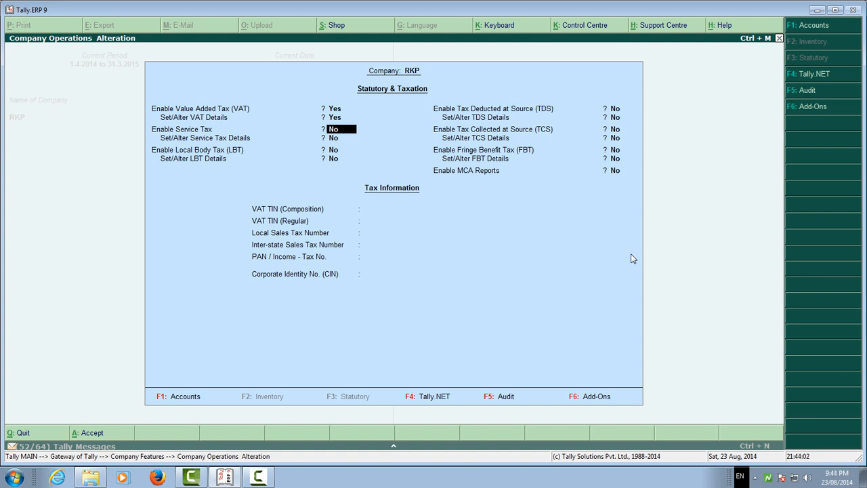
Set Enable Service Tax and Set/Alter Service Tax Details to Yes.
{"action": "key", "text": "y"}
{"action": "key", "text": "Return"}
{"action": "key", "text": "y"}
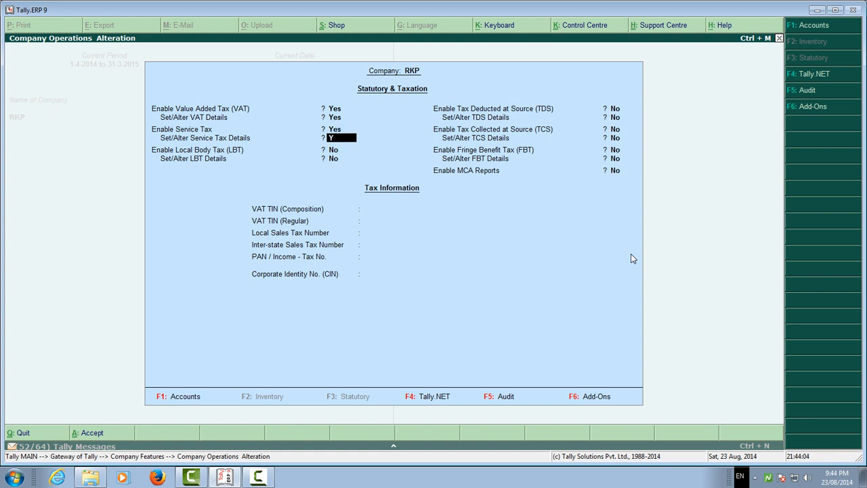
{"action": "key", "text": "Return"}
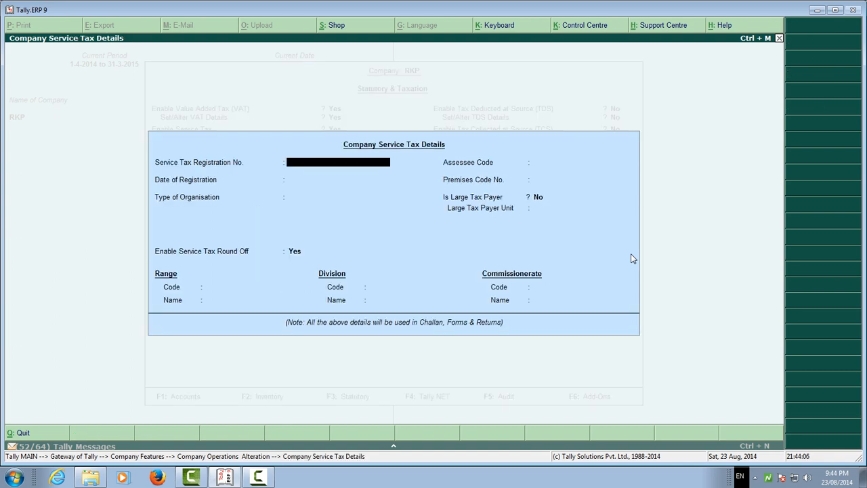
Enter the Service Tax Registration No. and set the Date of Registration to 15-Apr-2014.
{"action": "key", "text": "Return"}
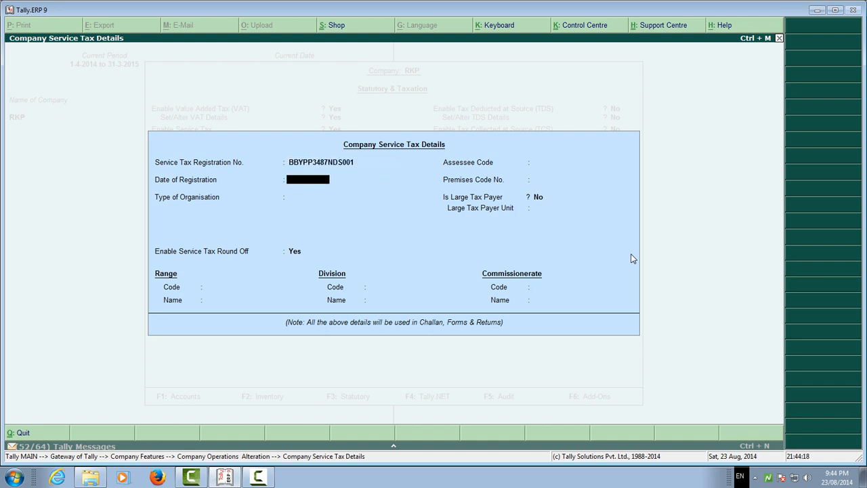
{"action": "type", "text": "15/04/2014"}
{"action": "key", "text": "Return"}
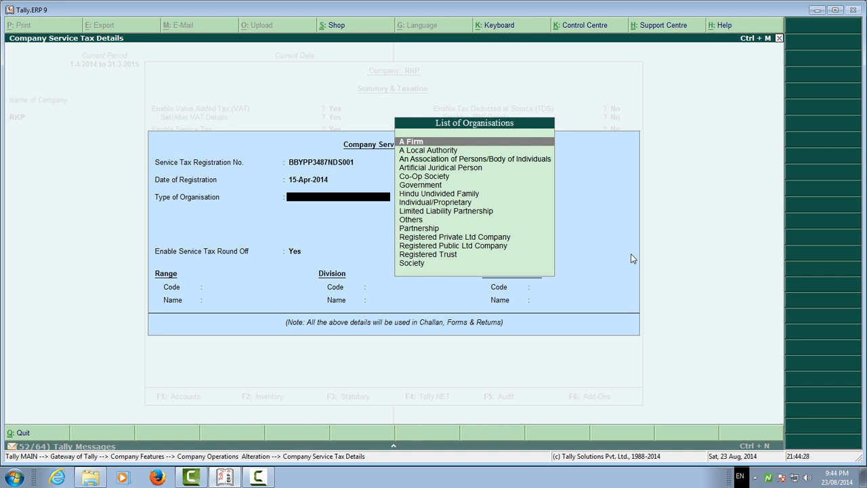
Set the Type of Organisation to Individual/Proprietary, computing tax liability on Accrual with Service Tax Round Off kept at Yes.
{"action": "key", "text": "Down"}
{"action": "key", "text": "Down"}
{"action": "key", "text": "Down"}
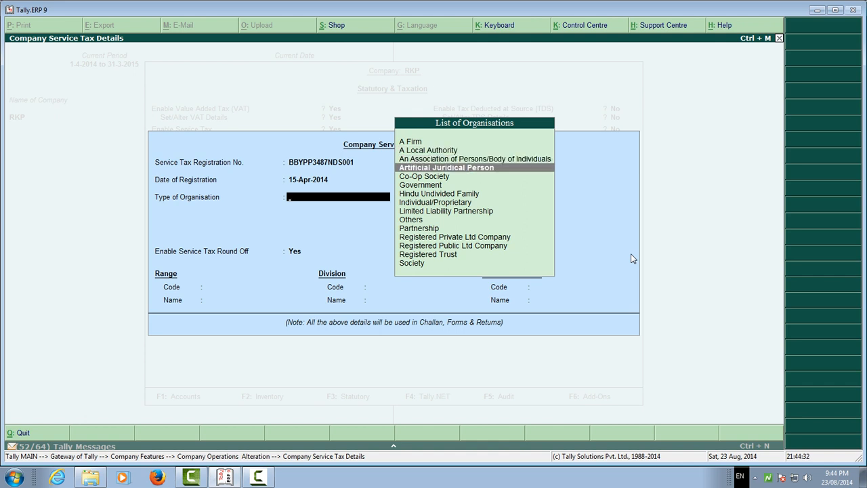
{"action": "key", "text": "Down"}
{"action": "key", "text": "Down"}
{"action": "key", "text": "Down"}
{"action": "key", "text": "Down"}
{"action": "key", "text": "Down"}
{"action": "key", "text": "Down"}
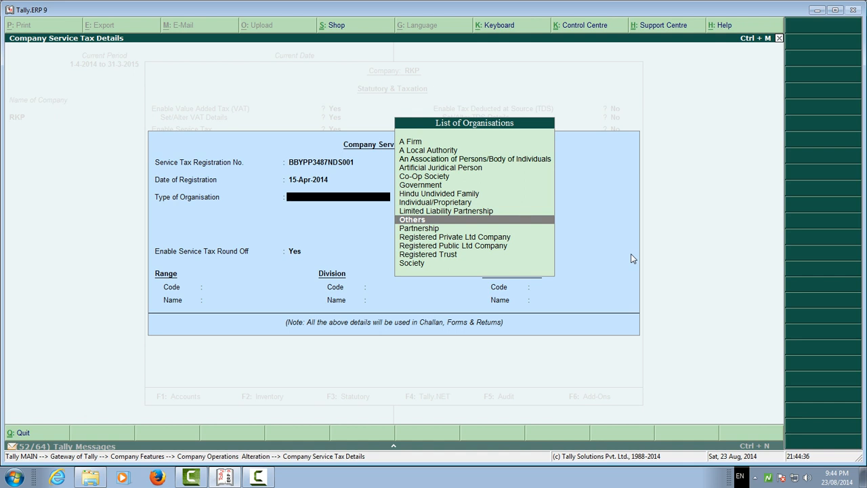
{"action": "key", "text": "Up"}
{"action": "key", "text": "Up"}
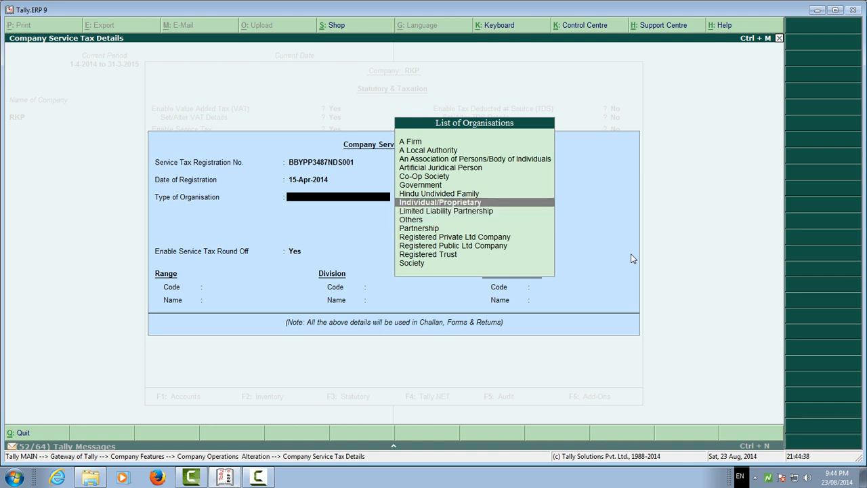
{"action": "key", "text": "Return"}
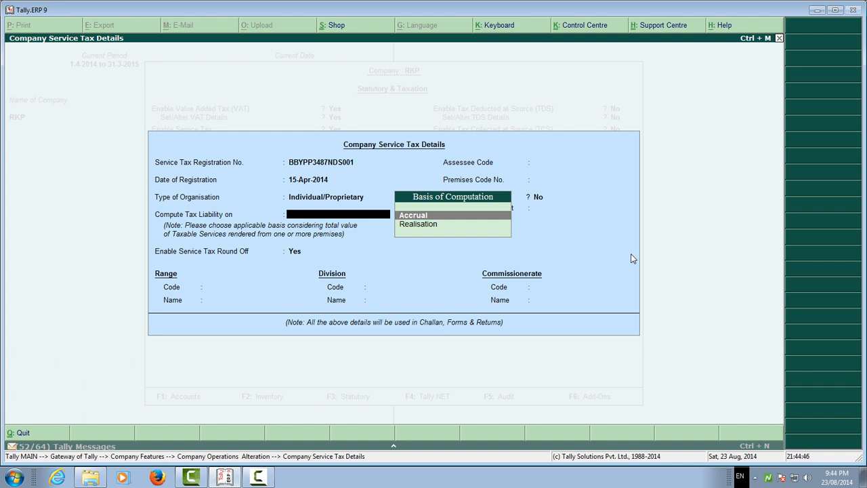
{"action": "key", "text": "Return"}
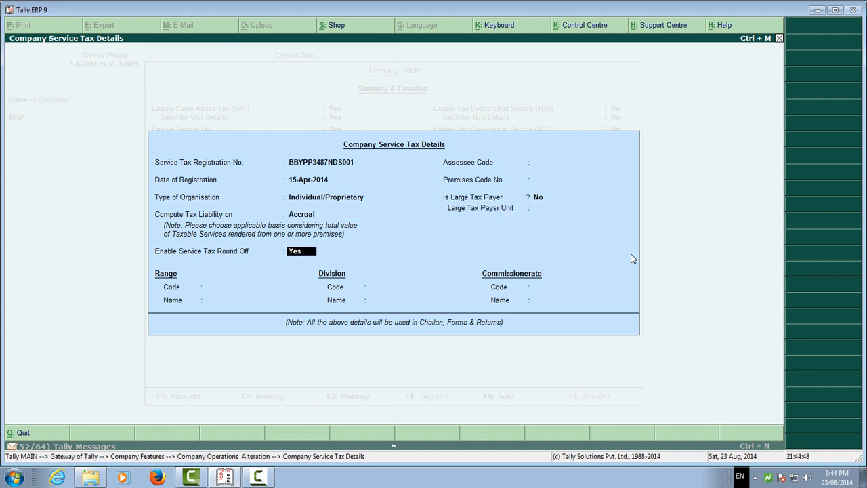
{"action": "key", "text": "Return"}
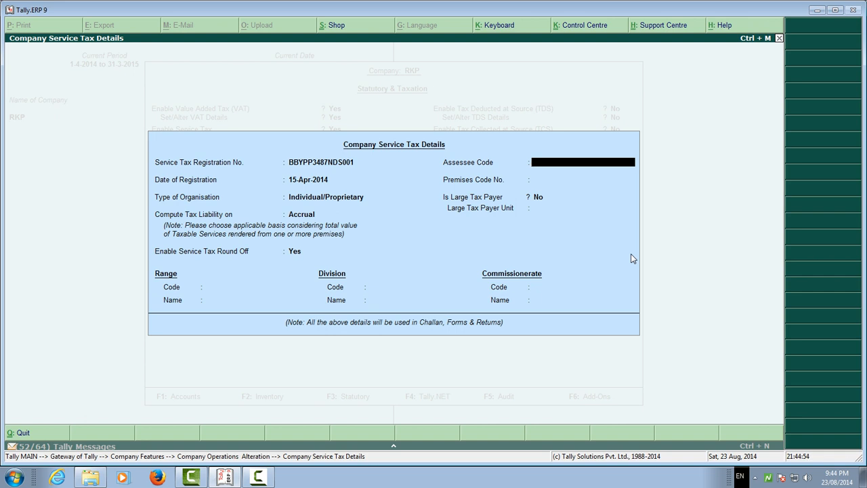
Set the Assessee Code to 001 and the Premises Code No. to DS001, keeping Is Large Tax Payer at No.
{"action": "type", "text": "001"}
{"action": "key", "text": "Return"}
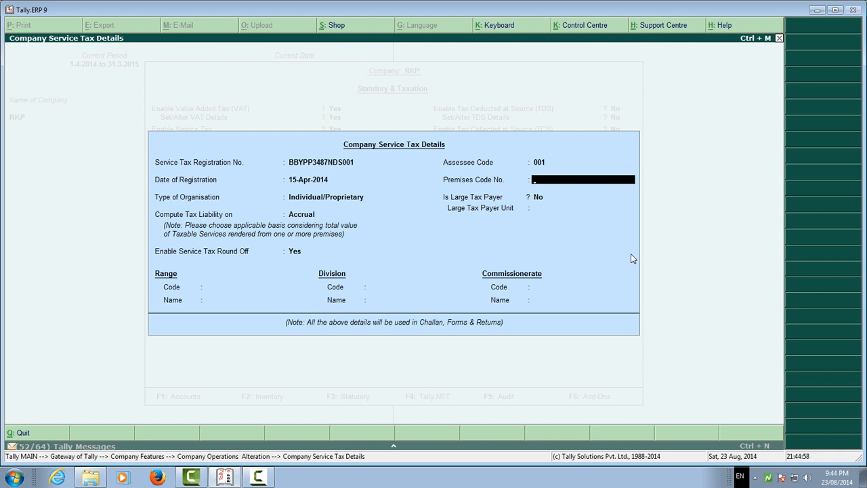
{"action": "type", "text": "DS001"}
{"action": "key", "text": "Return"}
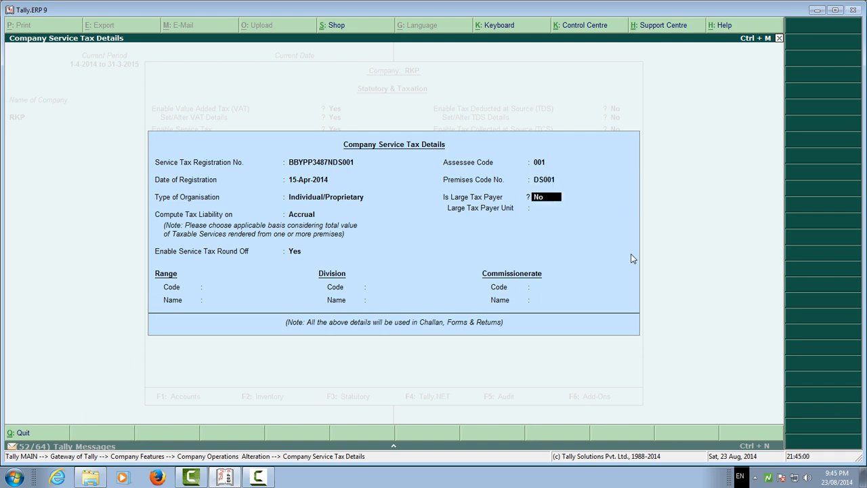
{"action": "key", "text": "Return"}
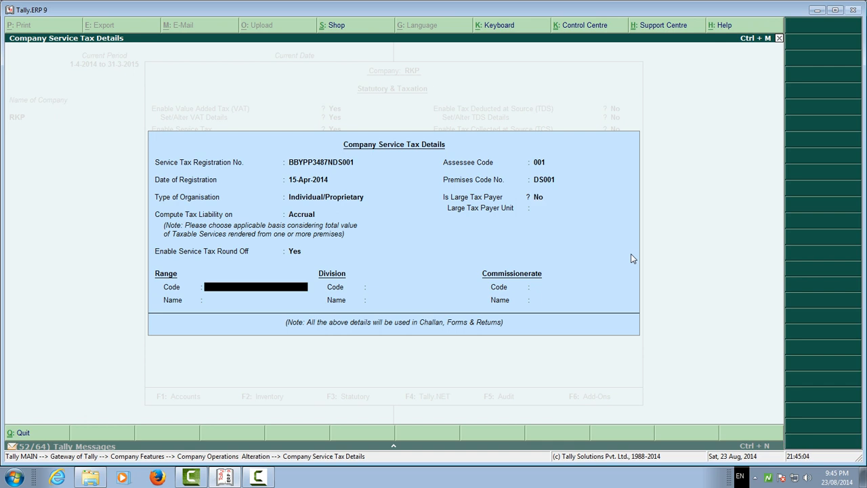
{"action": "key", "text": "Return"}
{"action": "key", "text": "Return"}
{"action": "key", "text": "Return"}
{"action": "key", "text": "Return"}
{"action": "key", "text": "Return"}
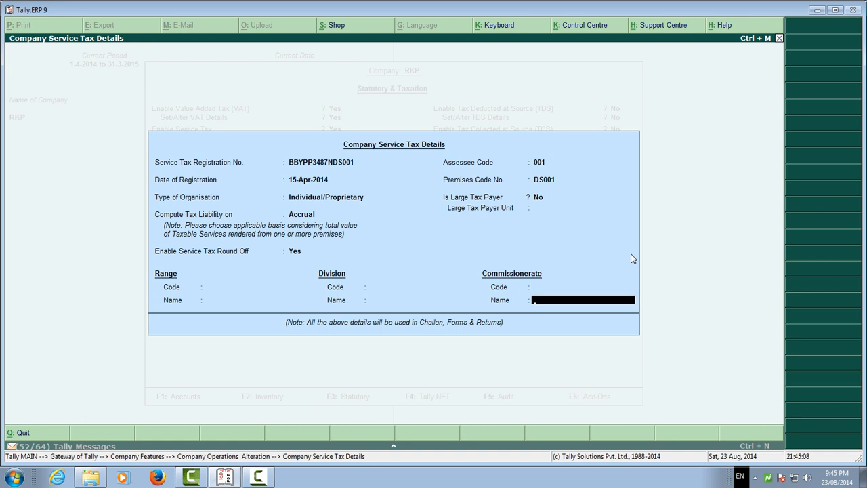
{"action": "key", "text": "BackSpace"}
{"action": "key", "text": "BackSpace"}
{"action": "key", "text": "BackSpace"}
{"action": "key", "text": "BackSpace"}
{"action": "key", "text": "BackSpace"}
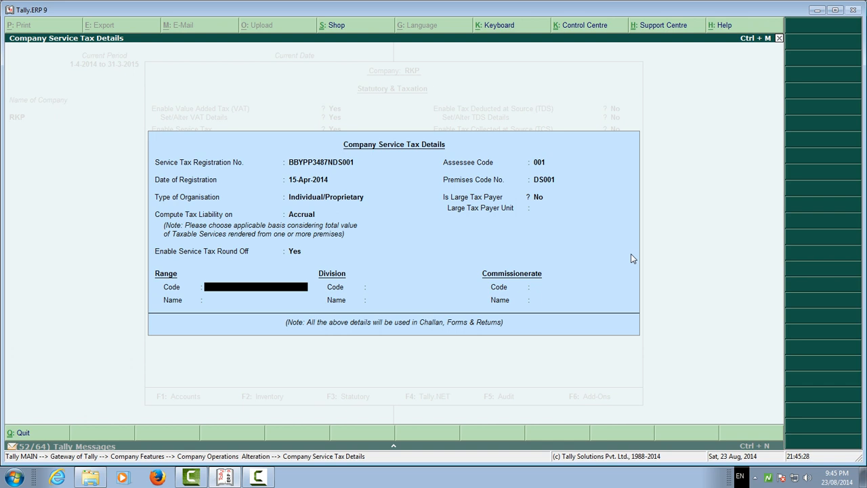
Leave the Range, Division and Commissionerate codes and names blank and save the Service Tax details.
{"action": "key", "text": "Return"}
{"action": "key", "text": "Return"}
{"action": "key", "text": "Return"}
{"action": "key", "text": "Return"}
{"action": "key", "text": "Return"}
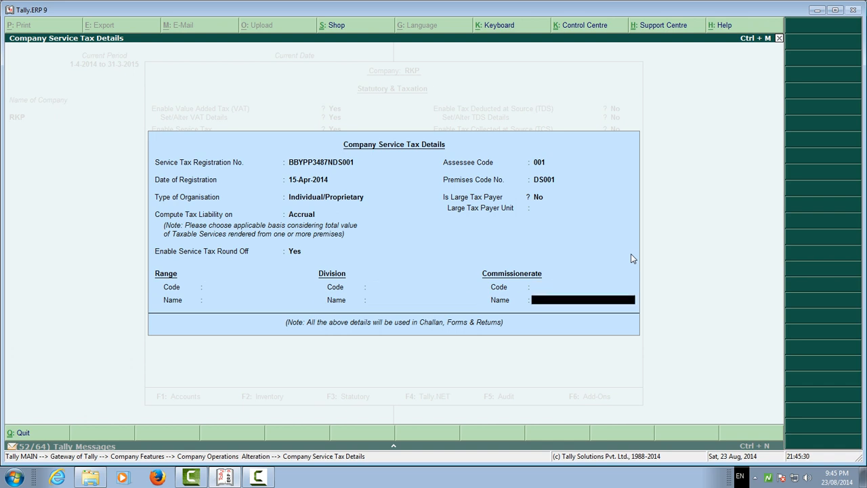
{"action": "key", "text": "Return"}
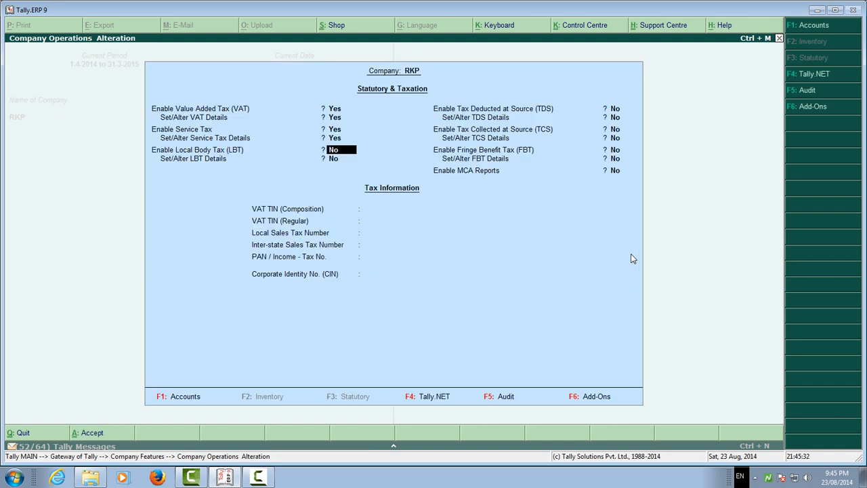
Keep Local Body Tax at No, and set Enable Tax Deducted at Source (TDS) and Set/Alter TDS Details to Yes.
{"action": "key", "text": "Return"}
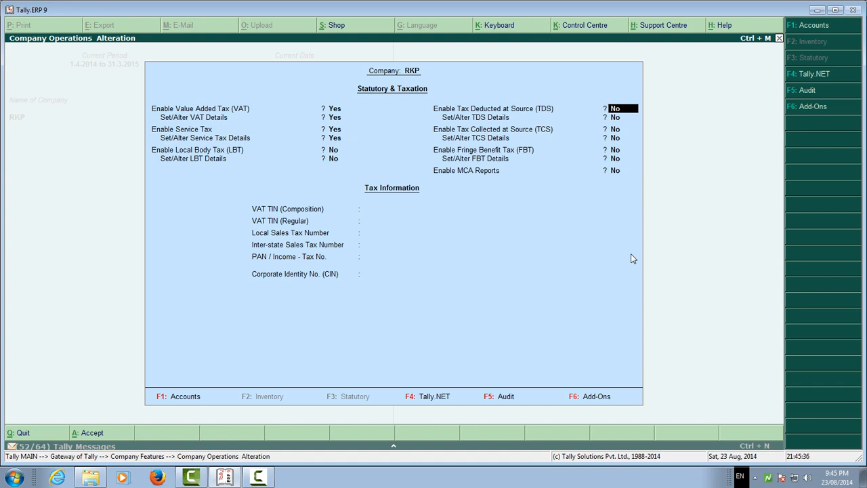
{"action": "type", "text": "y"}
{"action": "key", "text": "Return"}
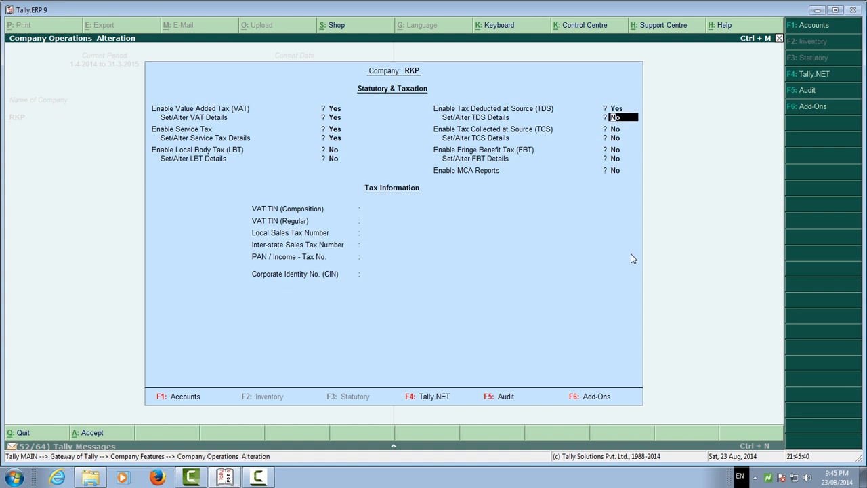
{"action": "type", "text": "y"}
{"action": "key", "text": "Return"}
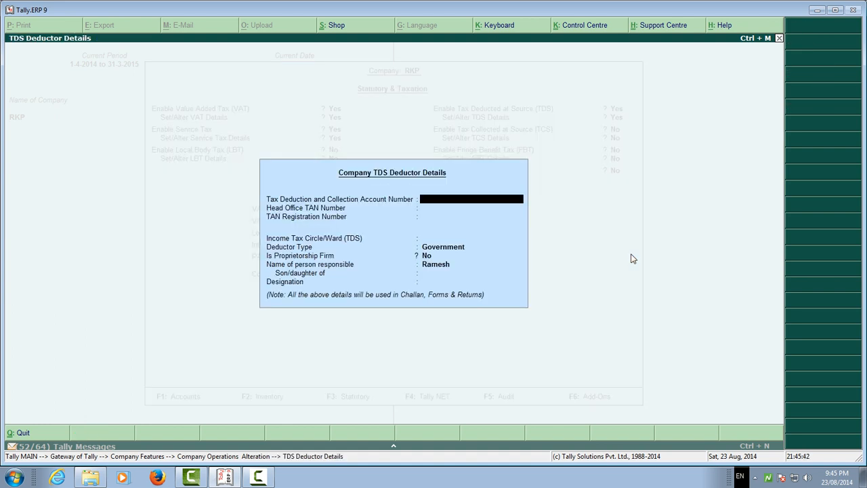
Try to enter the Tax Deduction and Collection Account Number in the company TDS deductor details.
{"action": "type", "text": "MUMBH4515B"}
{"action": "key", "text": "Return"}
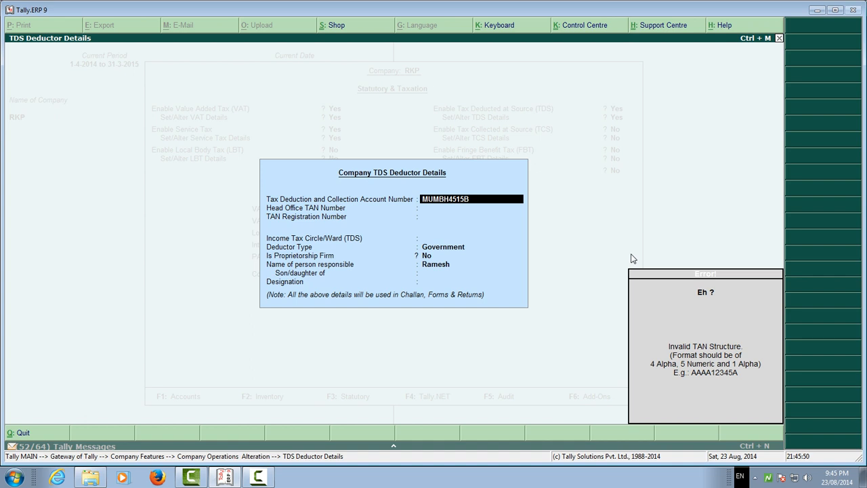
{"action": "key", "text": "BackSpace"}
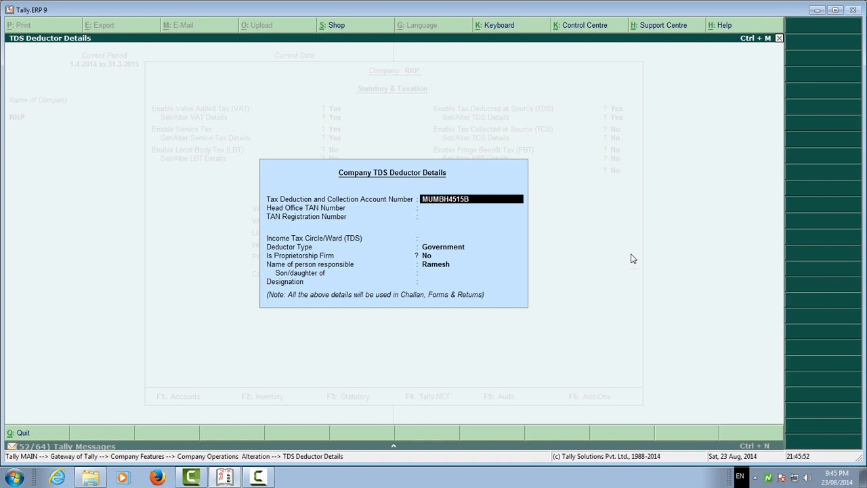
{"action": "key", "text": "BackSpace"}
{"action": "type", "text": "5"}
{"action": "key", "text": "Return"}
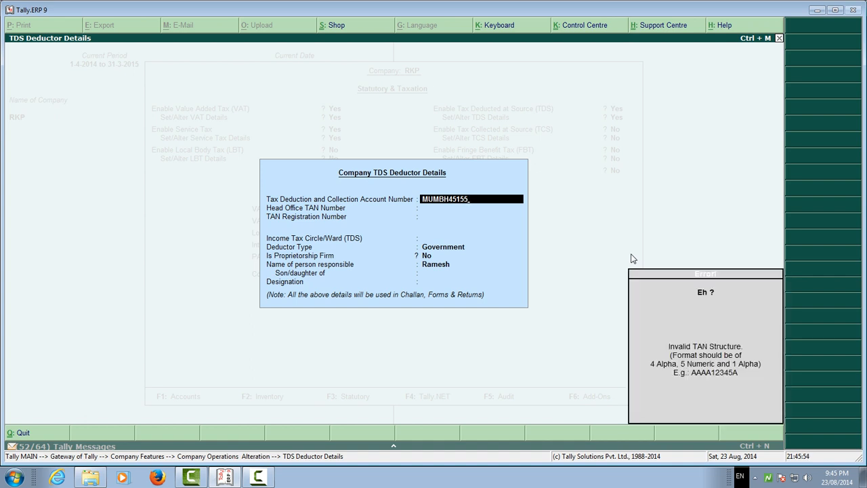
Leave the TDS deductor details and set Set/Alter TDS Details back to No.
{"action": "key", "text": "Escape"}
{"action": "key", "text": "Escape"}
{"action": "key", "text": "Up"}
{"action": "key", "text": "Up"}
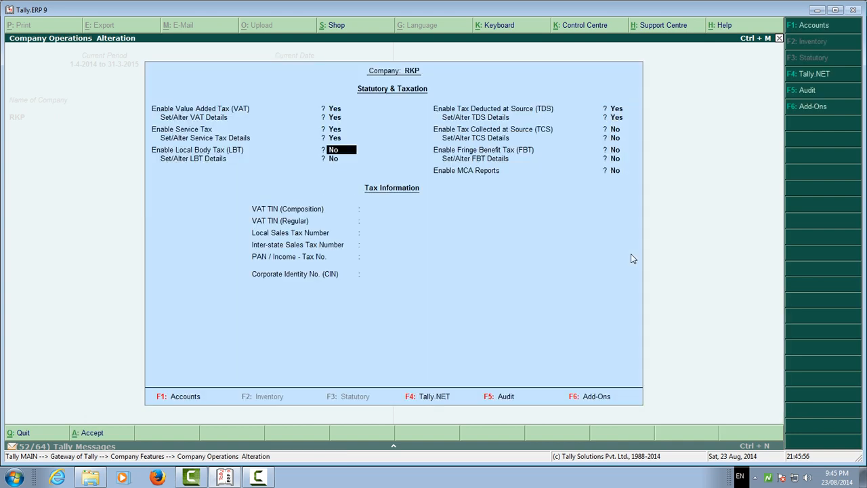
{"action": "key", "text": "Down"}
{"action": "key", "text": "Down"}
{"action": "key", "text": "n"}
{"action": "key", "text": "Up"}
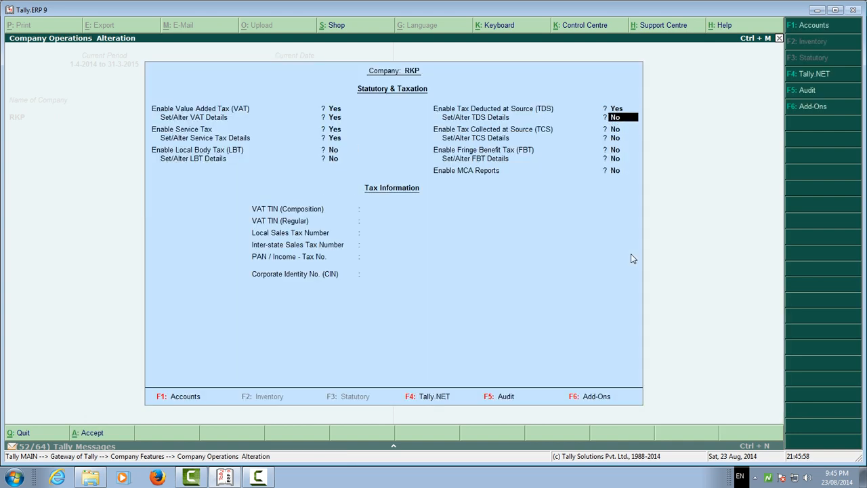
Set Set/Alter TDS Details to Yes and correct the Tax Deduction and Collection Account Number to four letters, five digits and one letter.
{"action": "key", "text": "Return"}
{"action": "key", "text": "BackSpace"}
{"action": "key", "text": "BackSpace"}
{"action": "key", "text": "BackSpace"}
{"action": "key", "text": "BackSpace"}
{"action": "key", "text": "BackSpace"}
{"action": "key", "text": "BackSpace"}
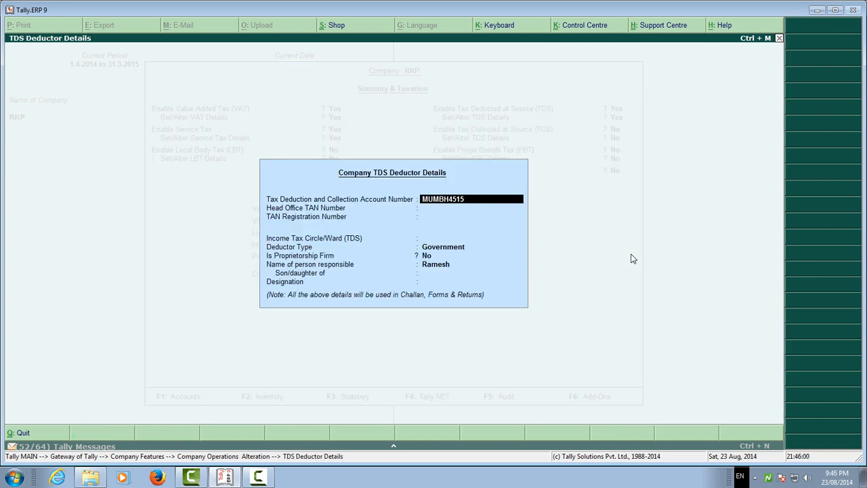
{"action": "key", "text": "Return"}
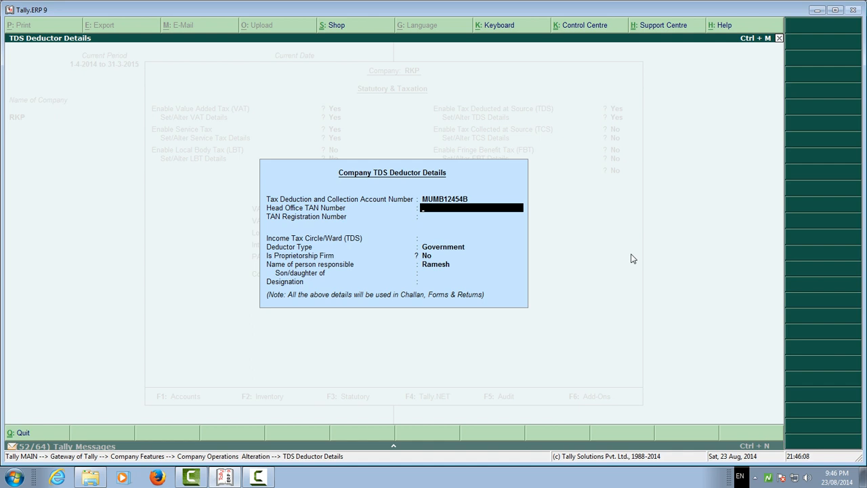
Leave the Head Office TAN Number blank and enter the TAN Registration Number.
{"action": "key", "text": "Return"}
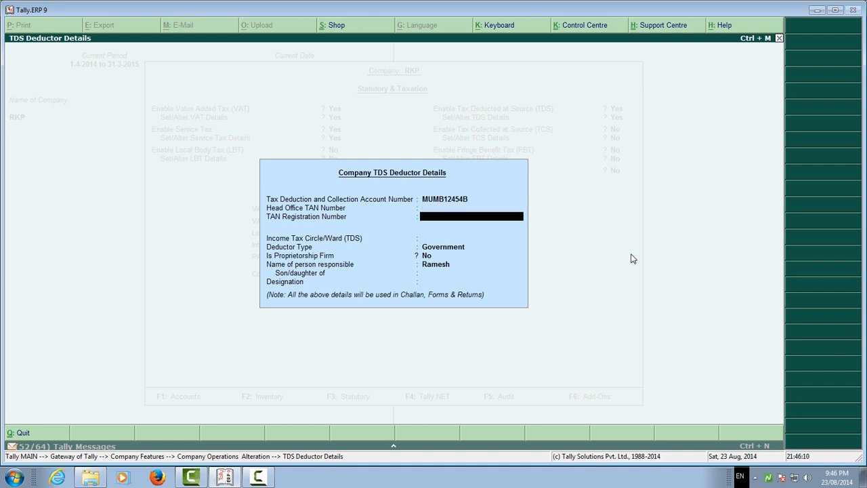
{"action": "type", "text": "MUMB1245B"}
{"action": "key", "text": "Return"}
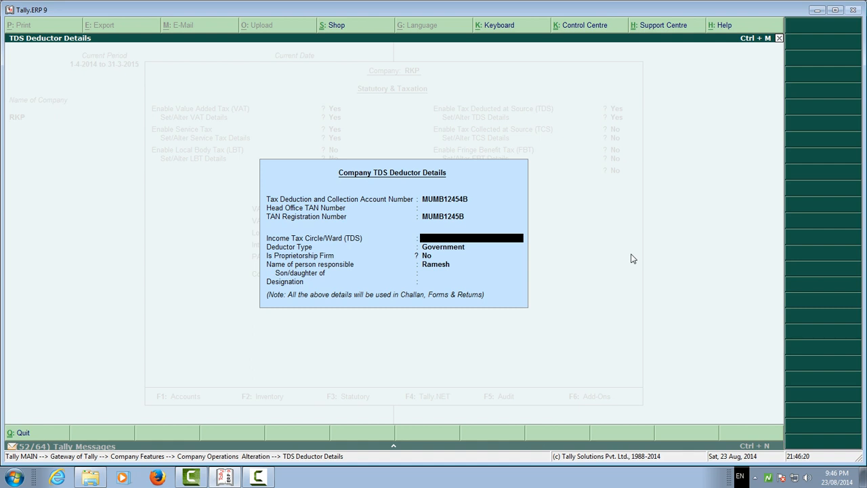
Set the Income Tax Circle/Ward (TDS) to 2(4) in the deductor details.
{"action": "type", "text": "2(4)"}
{"action": "key", "text": "Escape"}
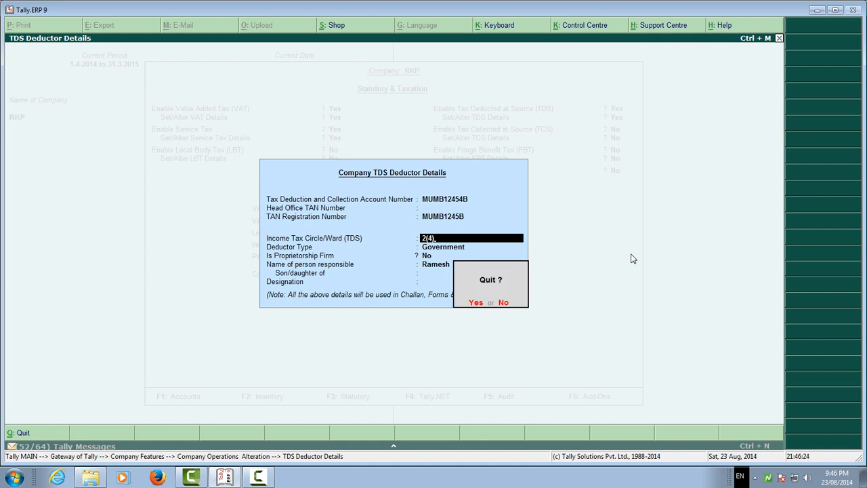
{"action": "key", "text": "n"}
{"action": "key", "text": "Return"}
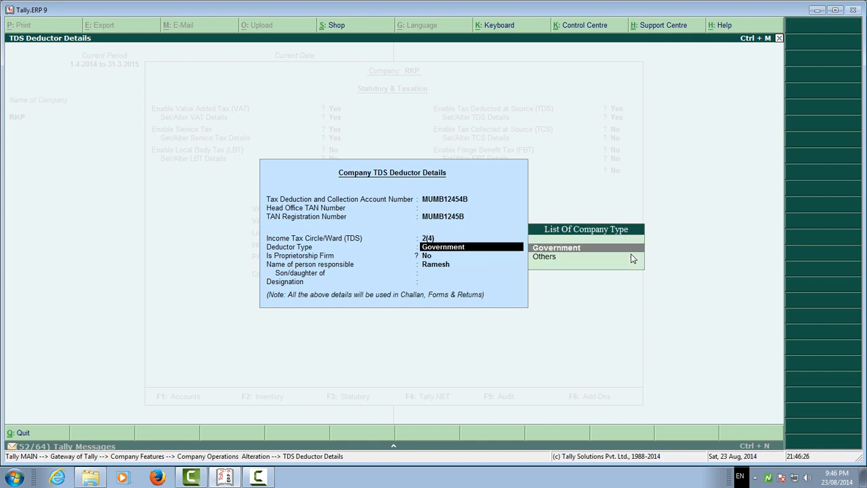
Set the Deductor Type to Others and Is Proprietorship Firm to Yes, keeping the existing person responsible.
{"action": "key", "text": "Down"}
{"action": "key", "text": "Return"}
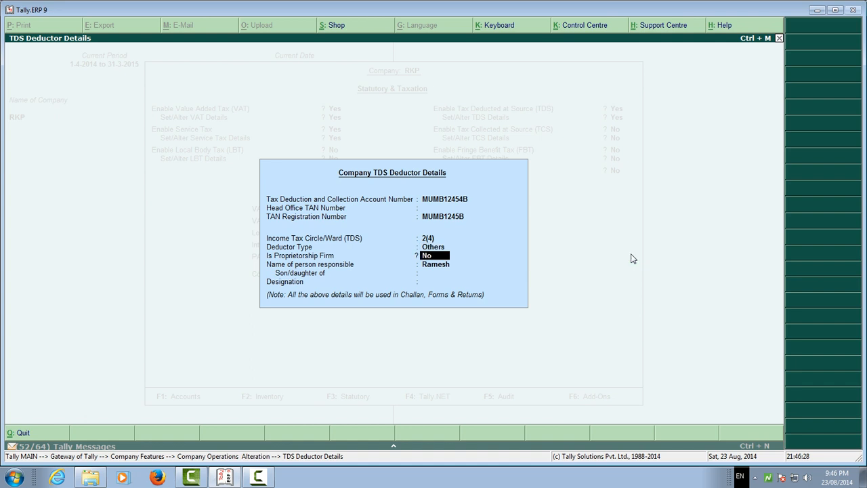
{"action": "key", "text": "y"}
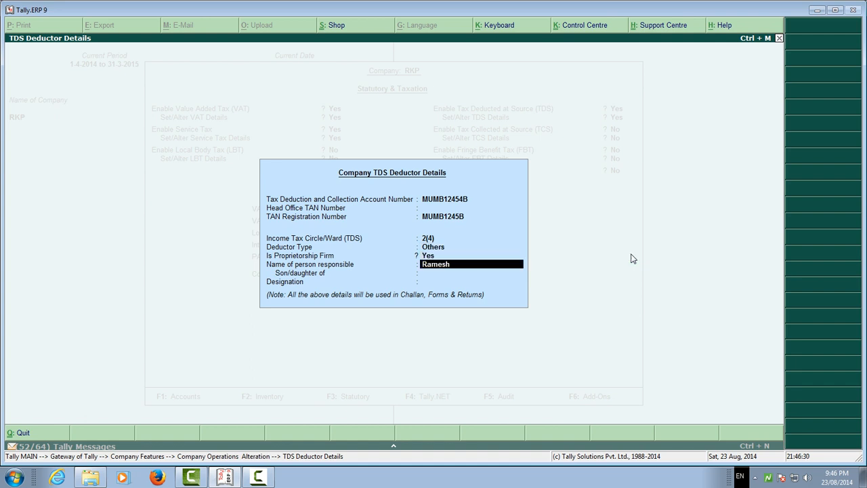
{"action": "key", "text": "Return"}
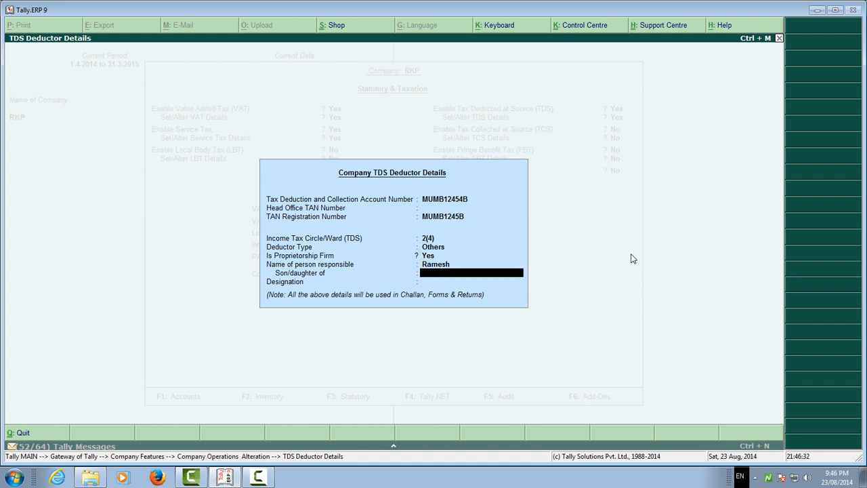
Enter the parent's name and the designation of the person responsible, and save the TDS deductor details.
{"action": "type", "text": "OMPRAKASH"}
{"action": "key", "text": "Return"}
{"action": "type", "text": "PR"}
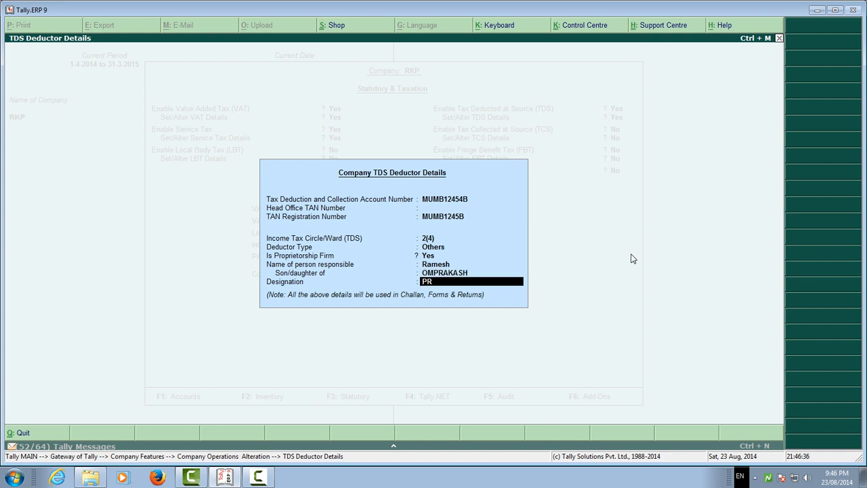
{"action": "type", "text": "ORI"}
{"action": "key", "text": "BackSpace"}
{"action": "key", "text": "BackSpace"}
{"action": "type", "text": "IETOR"}
{"action": "key", "text": "Return"}
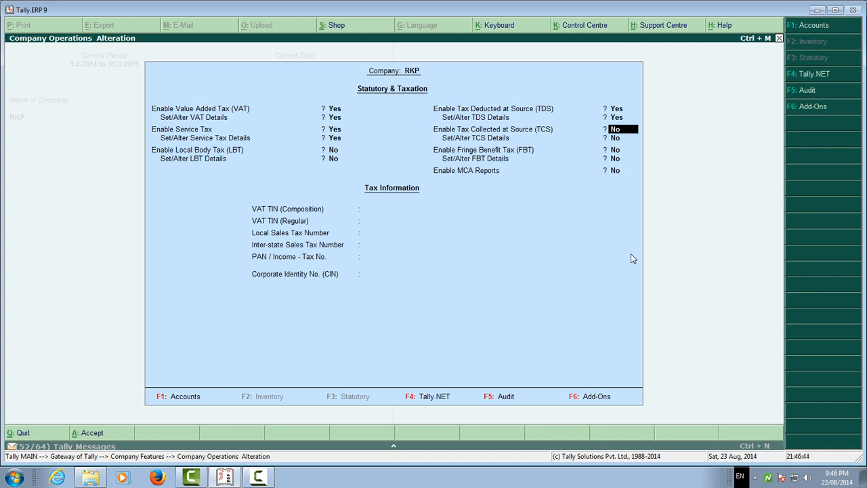
Keep TCS, Fringe Benefit Tax and MCA Reports at No, and enter the company's VAT TIN (Regular).
{"action": "key", "text": "Return"}
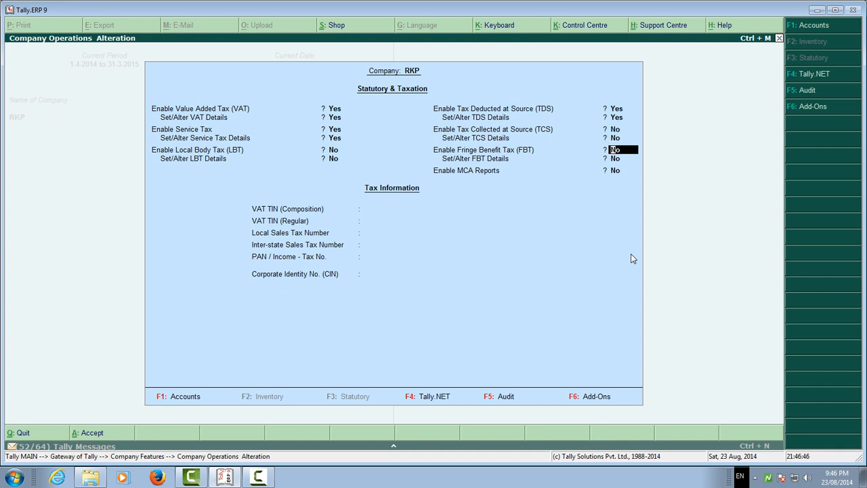
{"action": "key", "text": "Return"}
{"action": "key", "text": "Return"}
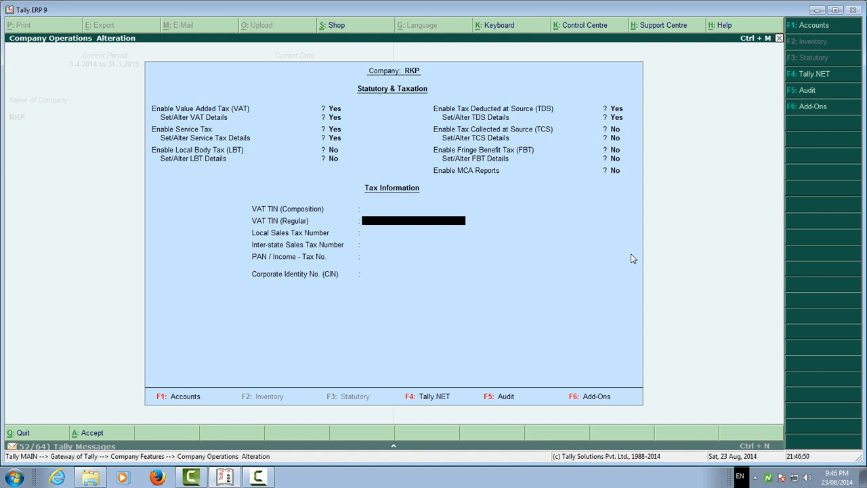
{"action": "key", "text": "Return"}
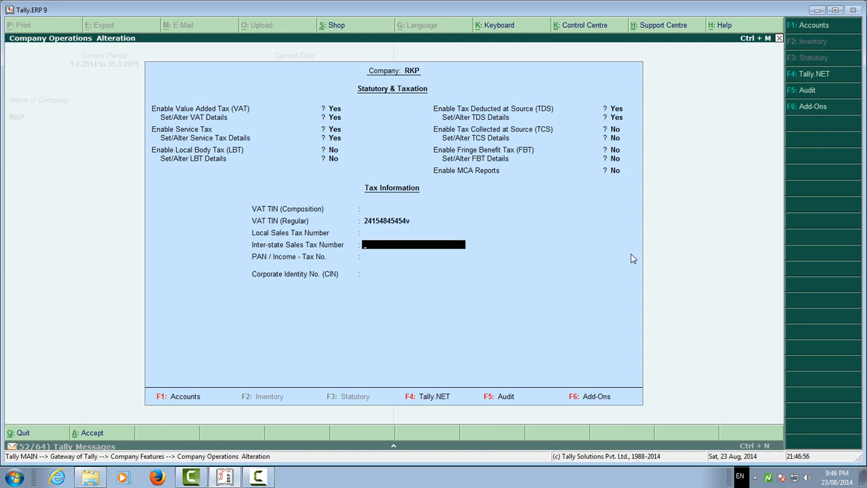
Enter the company's Inter-state Sales Tax Number in the tax information.
{"action": "key", "text": "Return"}
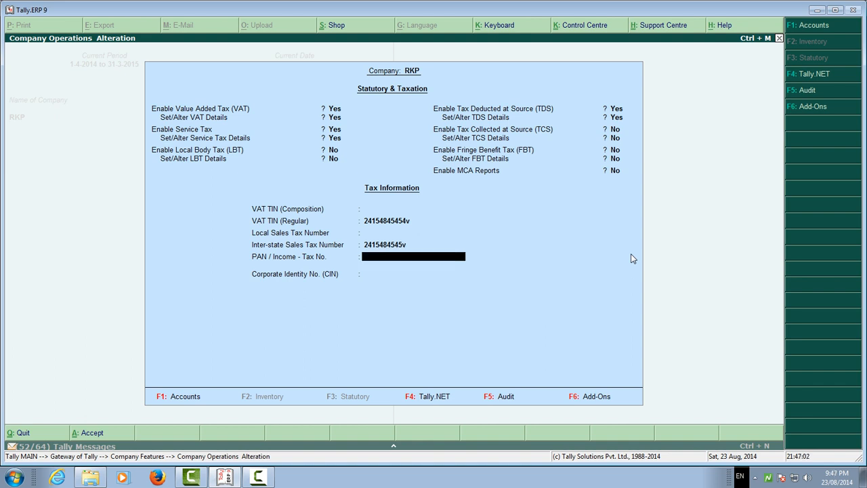
Enter the PAN / Income-Tax No., leave the Corporate Identity No. blank and accept the Statutory & Taxation settings.
{"action": "key", "text": "Return"}
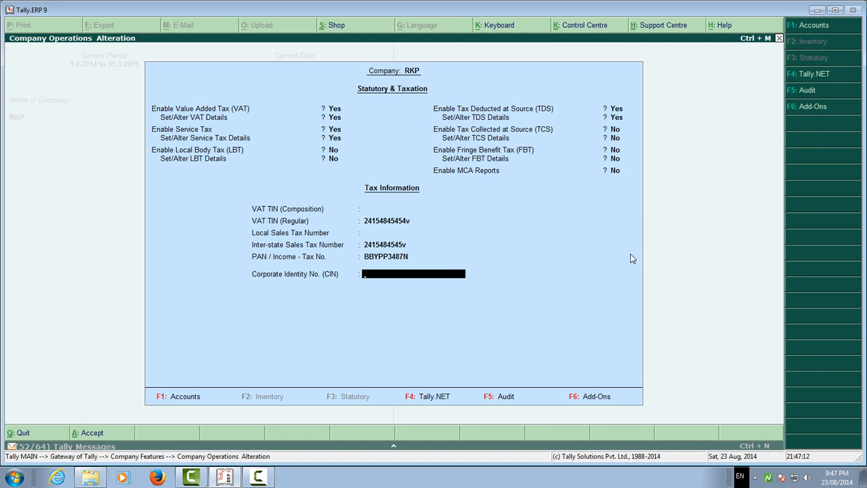
{"action": "key", "text": "Return"}
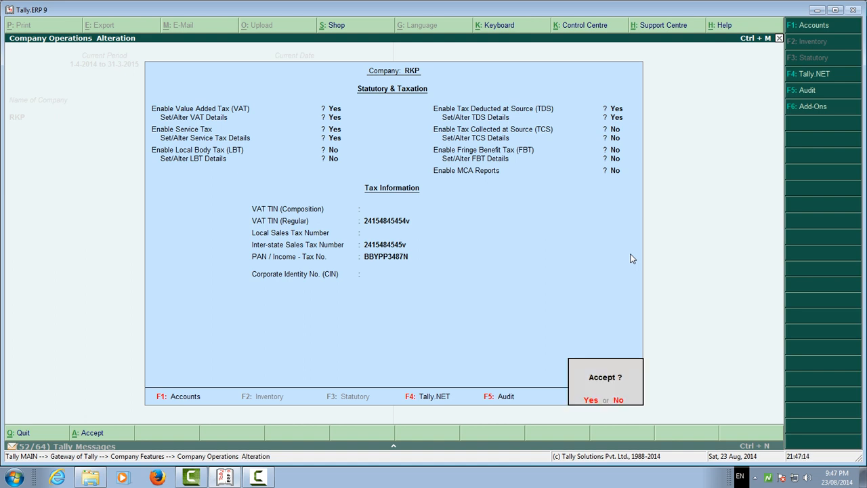
{"action": "key", "text": "Return"}
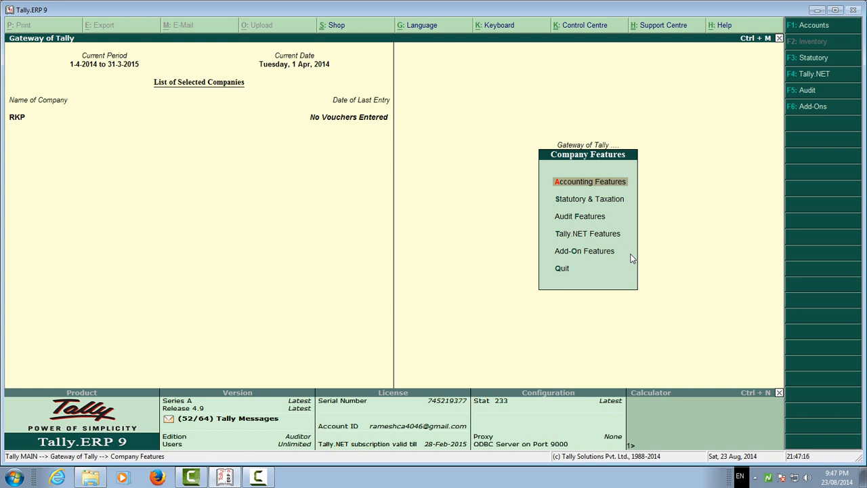
{"action": "key", "text": "Down"}
{"action": "key", "text": "Down"}
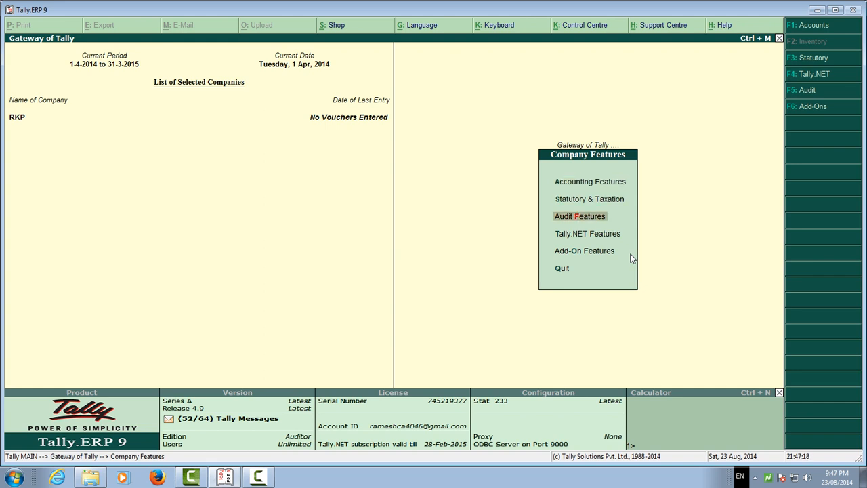
{"action": "key", "text": "Down"}
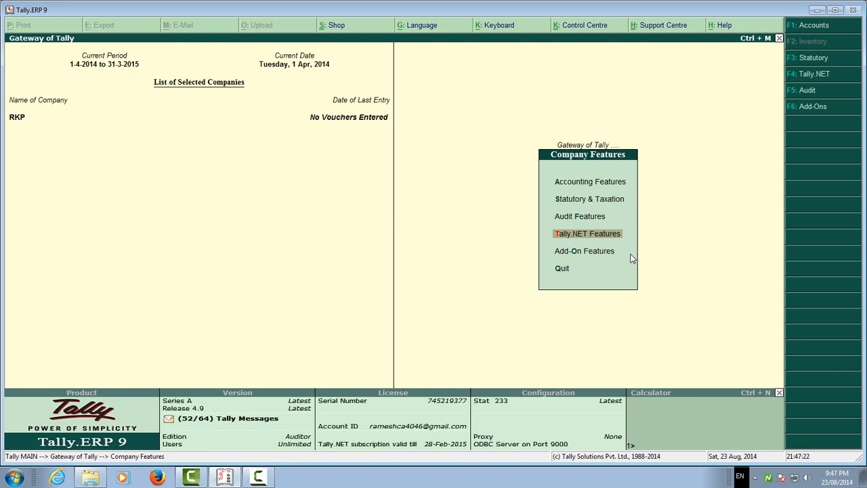
Leave the Company Features and open the Ledgers options under Accounts Info.
{"action": "key", "text": "Escape"}
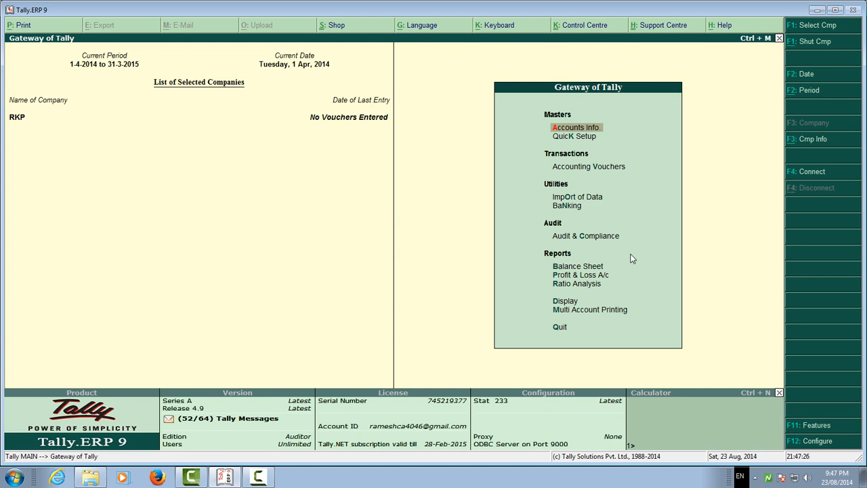
{"action": "key", "text": "Return"}
{"action": "key", "text": "Down"}
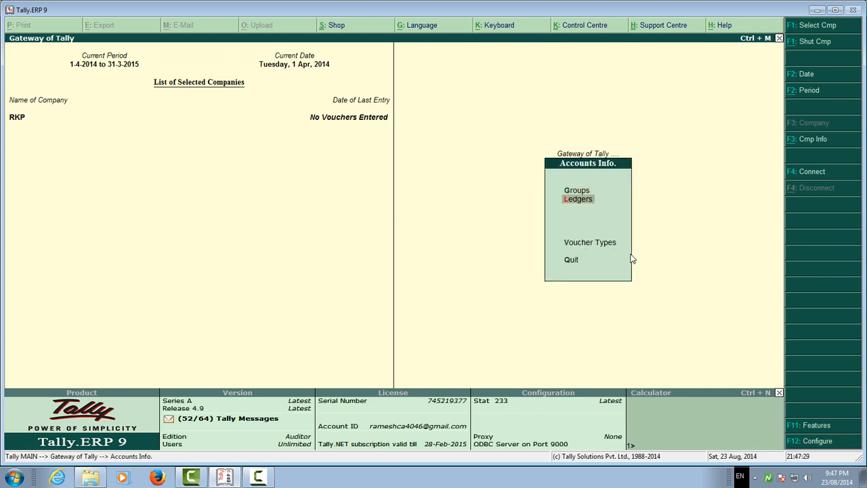
{"action": "key", "text": "Return"}
{"action": "key", "text": "Return"}
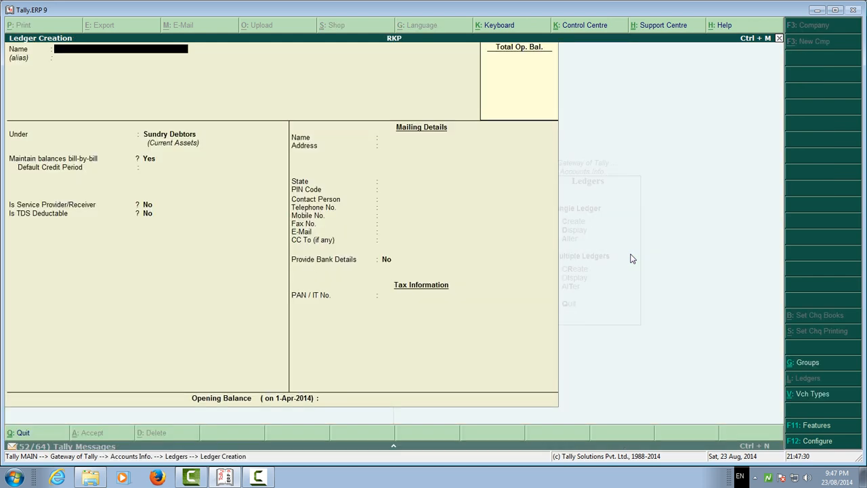
{"action": "key", "text": "Escape"}
{"action": "key", "text": "Return"}
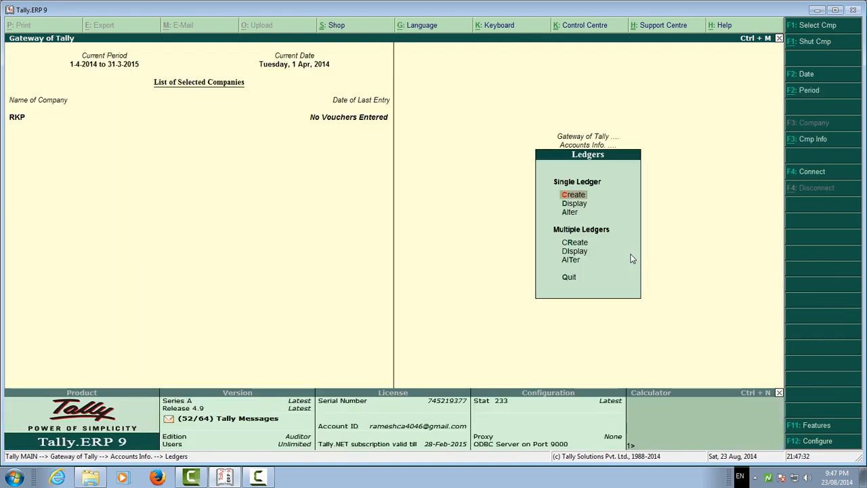
Start creating multiple ledgers under the Sundry Debtors group.
{"action": "key", "text": "Down"}
{"action": "key", "text": "Down"}
{"action": "key", "text": "Down"}
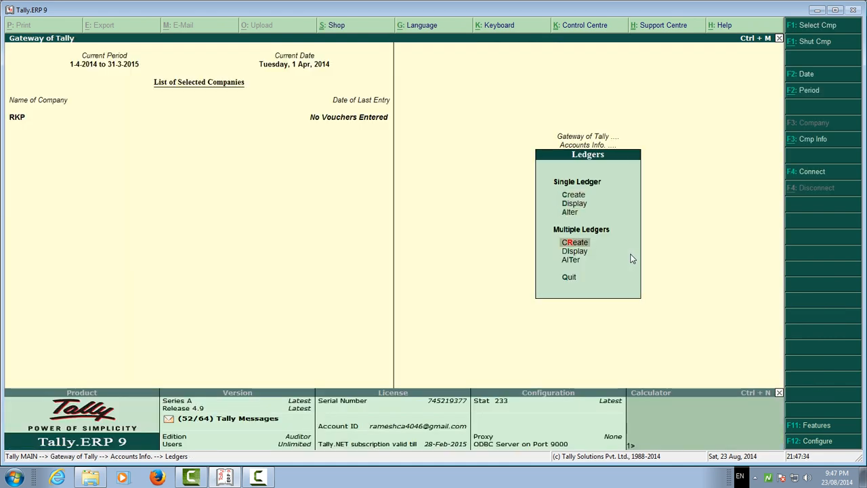
{"action": "key", "text": "Return"}
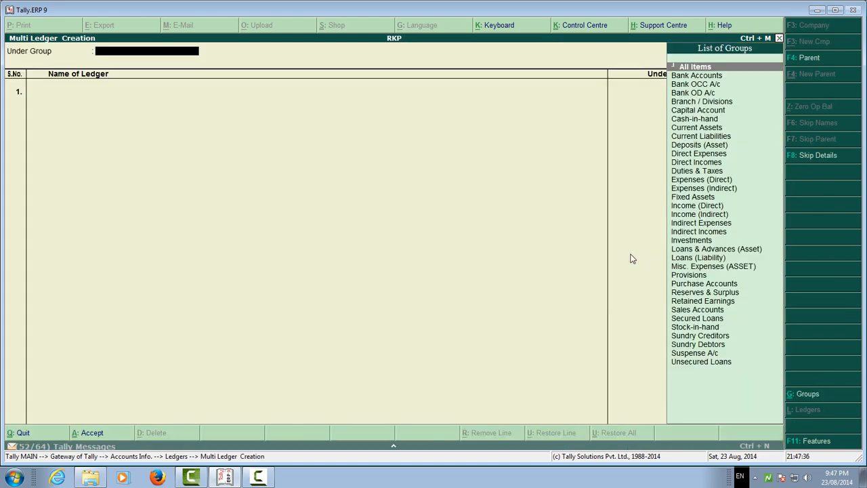
{"action": "type", "text": "sun"}
{"action": "key", "text": "Down"}
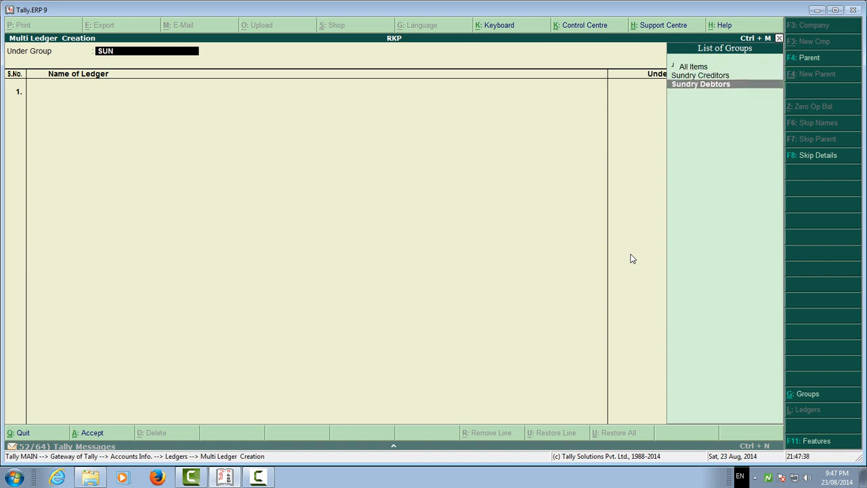
{"action": "key", "text": "Return"}
Add the first debtor's ledger, named with the debtor's first name plus the suffix -DRS, leaving its opening balance blank.
{"action": "type", "text": "RAHU"}
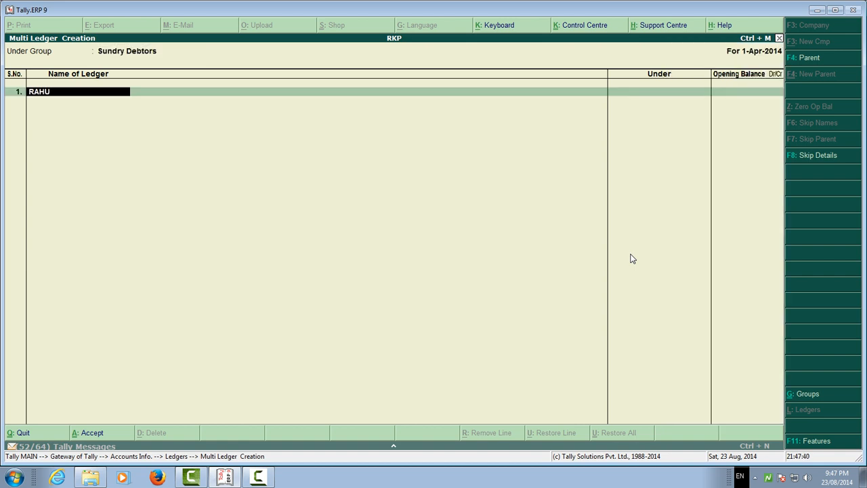
{"action": "type", "text": "L-DRS"}
{"action": "key", "text": "Return"}
Add the second debtor's ledger with the -DRS suffix and no opening balance.
{"action": "key", "text": "Return"}
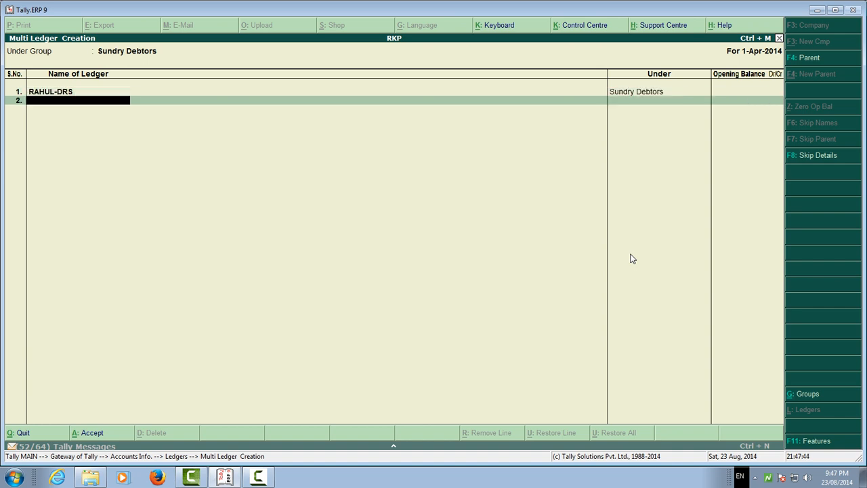
{"action": "type", "text": "RAJESH-DRS"}
{"action": "key", "text": "Return"}
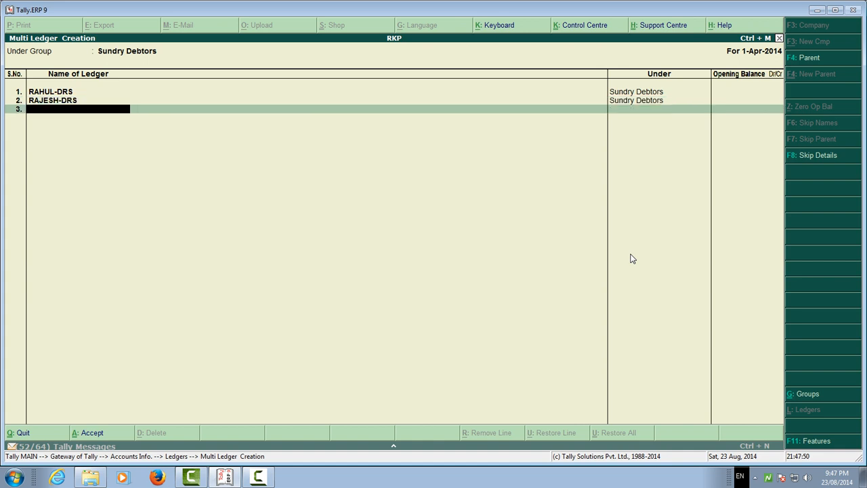
{"action": "key", "text": "Return"}
Add the third debtor's ledger with the -DRS suffix and no opening balance, and accept the multi-ledger creation.
{"action": "type", "text": "RAKESH"}
{"action": "key", "text": "Return"}
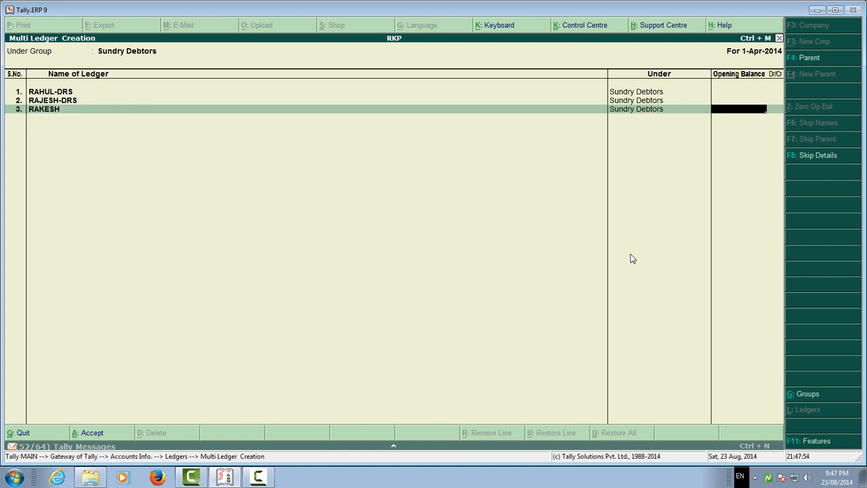
{"action": "key", "text": "Return"}
{"action": "key", "text": "Return"}
{"action": "key", "text": "Escape"}
{"action": "key", "text": "BackSpace"}
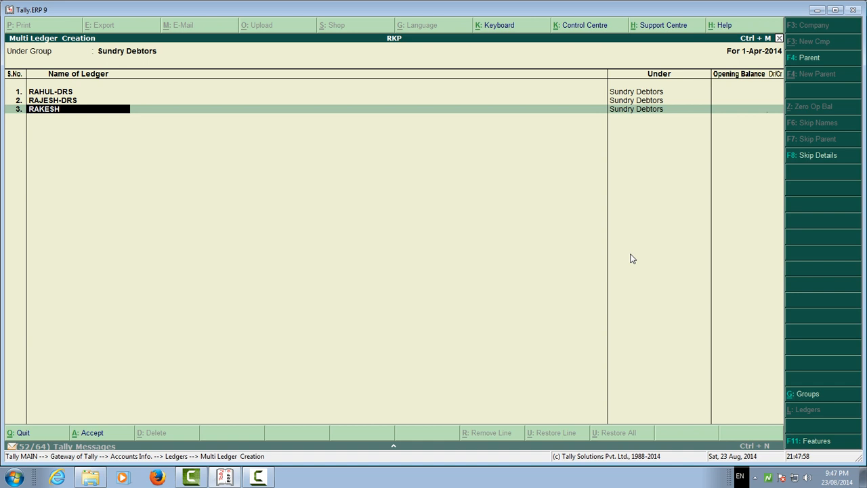
{"action": "type", "text": "-DRS"}
{"action": "key", "text": "Return"}
{"action": "key", "text": "Return"}
{"action": "key", "text": "Return"}
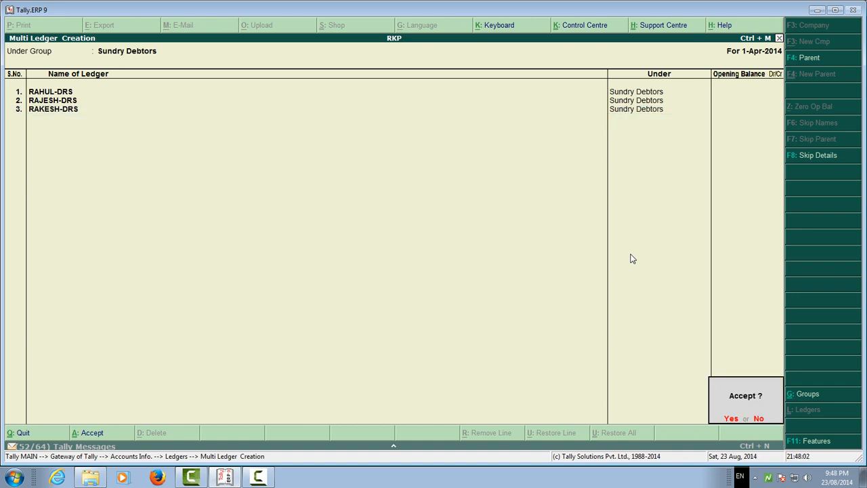
{"action": "key", "text": "y"}
Open the first -DRS debtor's ledger for single-ledger alteration.
{"action": "key", "text": "Down"}
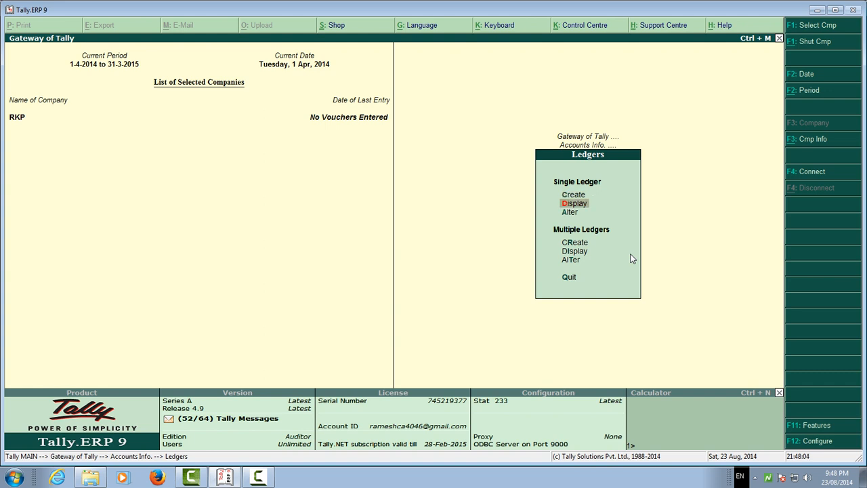
{"action": "key", "text": "Down"}
{"action": "key", "text": "Return"}
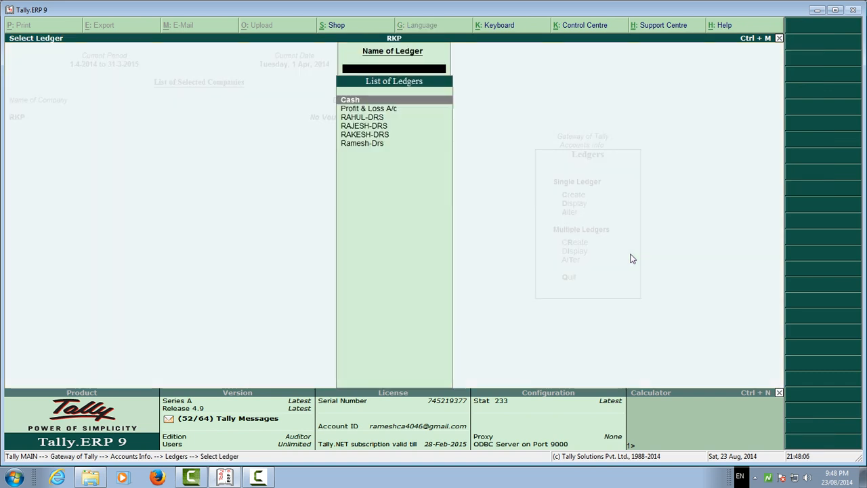
{"action": "key", "text": "Down"}
{"action": "key", "text": "Down"}
{"action": "key", "text": "Return"}
{"action": "key", "text": "Return"}
{"action": "key", "text": "Return"}
{"action": "key", "text": "Return"}
{"action": "key", "text": "Return"}
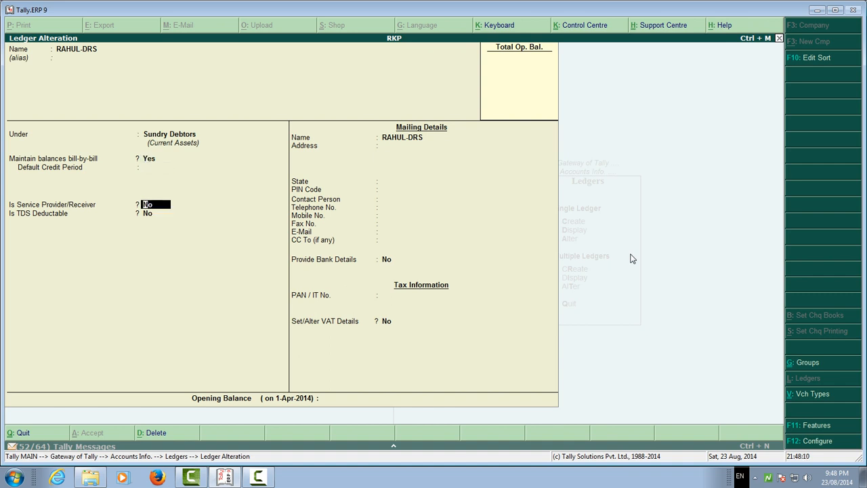
{"action": "key", "text": "Escape"}
{"action": "key", "text": "Return"}
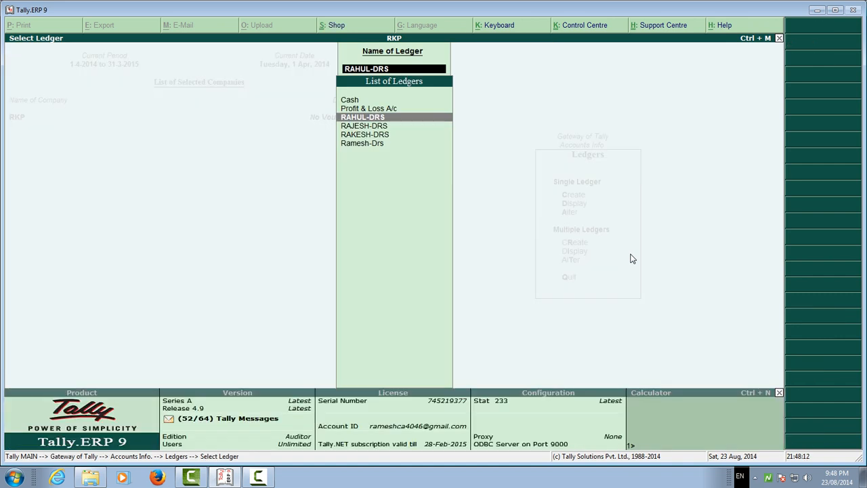
{"action": "key", "text": "Return"}
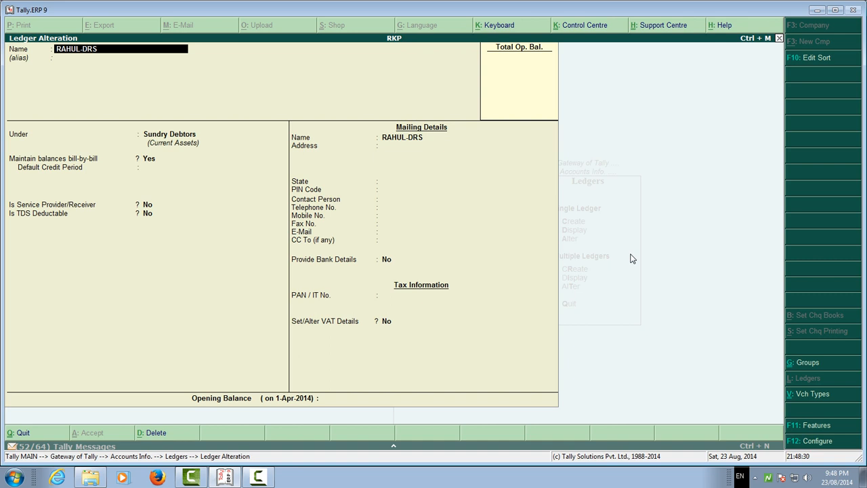
Set Is Service Provider/Receiver and Set/Alter Service Tax Details to Yes for the first debtor's ledger.
{"action": "key", "text": "Return"}
{"action": "key", "text": "Return"}
{"action": "key", "text": "Return"}
{"action": "key", "text": "Return"}
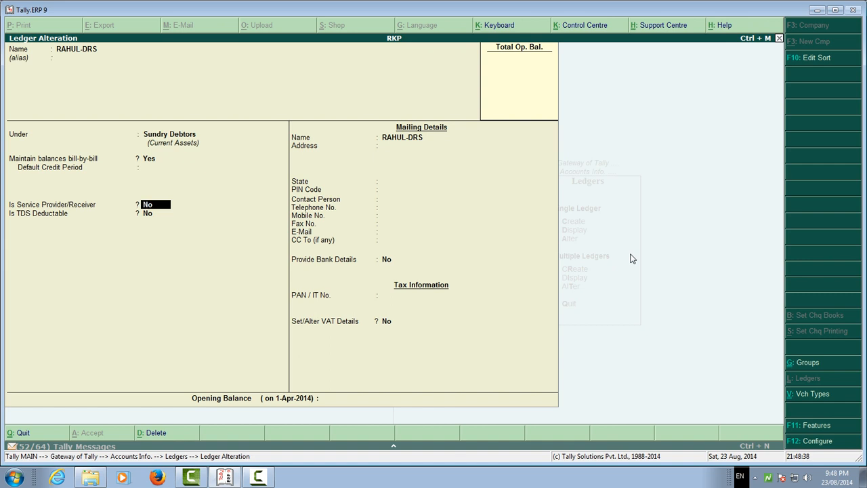
{"action": "type", "text": "Y"}
{"action": "key", "text": "Return"}
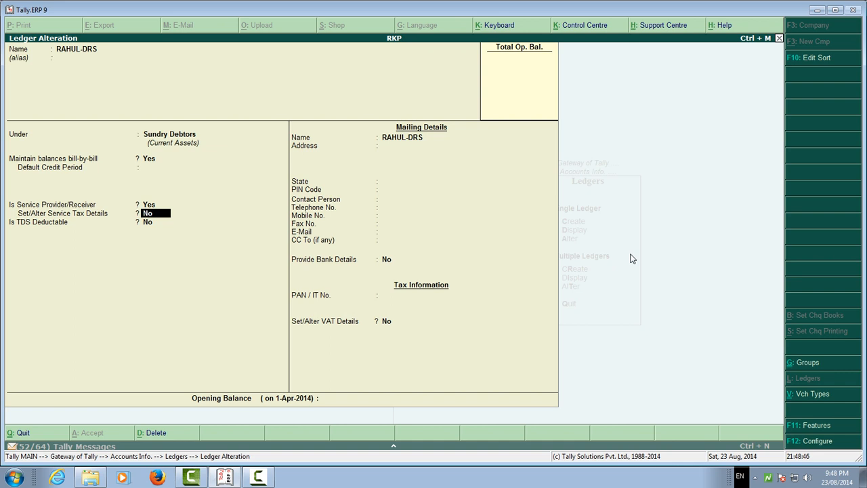
{"action": "type", "text": "y"}
{"action": "key", "text": "Return"}
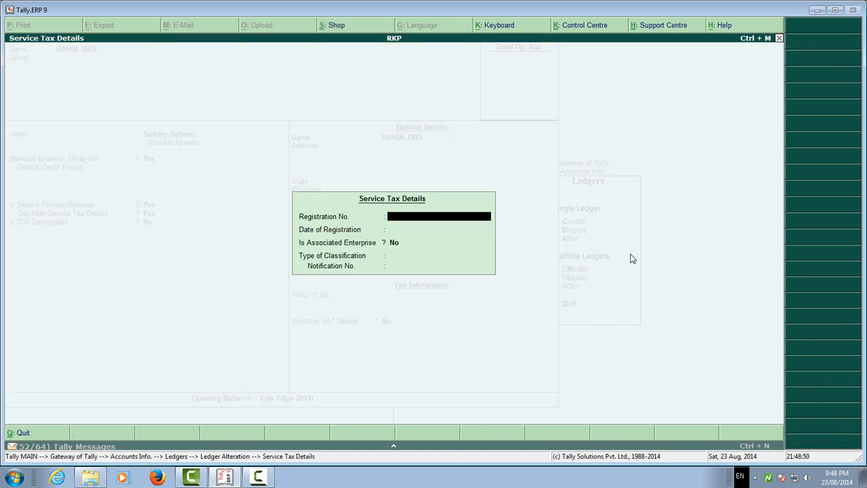
Enter the debtor's service tax registration number and leave the date of registration blank.
{"action": "key", "text": "Return"}
{"action": "key", "text": "BackSpace"}
{"action": "type", "text": "DS00"}
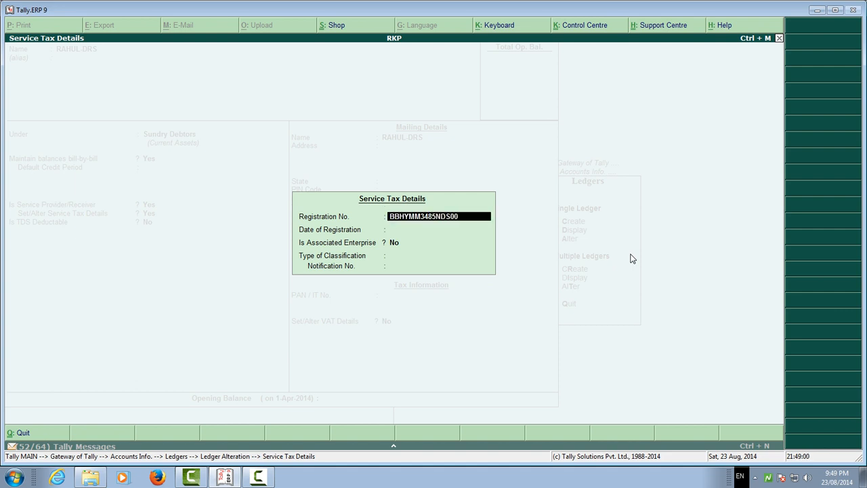
{"action": "type", "text": "1"}
{"action": "key", "text": "Return"}
Keep Is Associated Enterprise at No, set the Type of Classification to Taxable and finish the Service Tax Details.
{"action": "key", "text": "Return"}
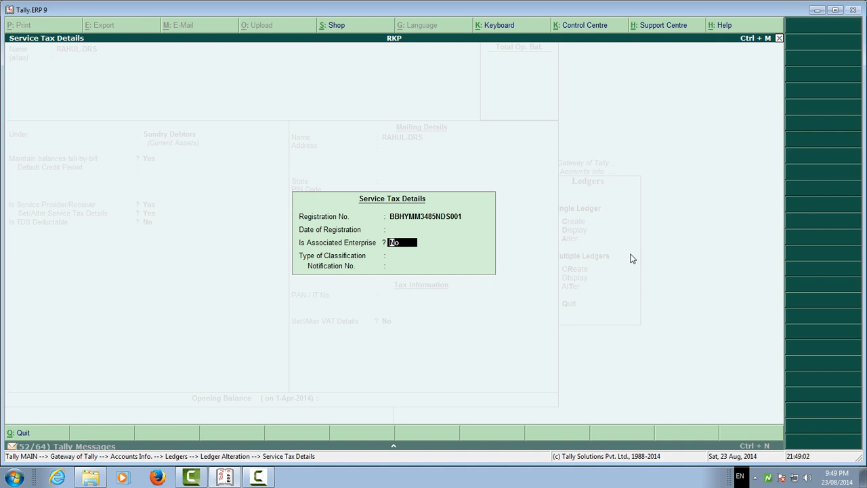
{"action": "key", "text": "Return"}
{"action": "key", "text": "Down"}
{"action": "key", "text": "Down"}
{"action": "key", "text": "Down"}
{"action": "key", "text": "Down"}
{"action": "key", "text": "Down"}
{"action": "key", "text": "Down"}
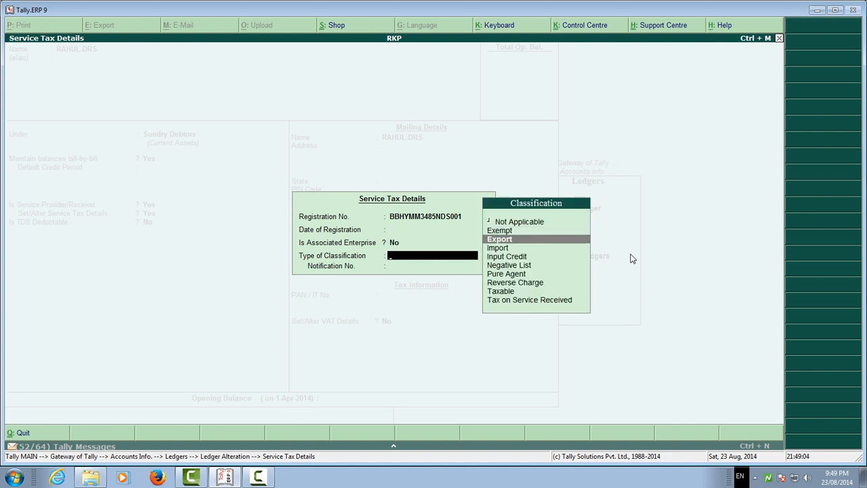
{"action": "key", "text": "Down"}
{"action": "key", "text": "Down"}
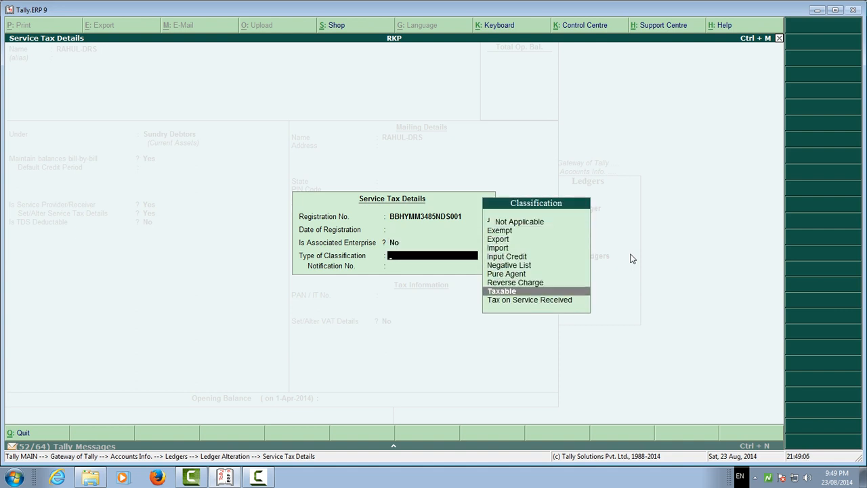
{"action": "key", "text": "Down"}
{"action": "key", "text": "Up"}
{"action": "key", "text": "Up"}
{"action": "key", "text": "Up"}
{"action": "key", "text": "Up"}
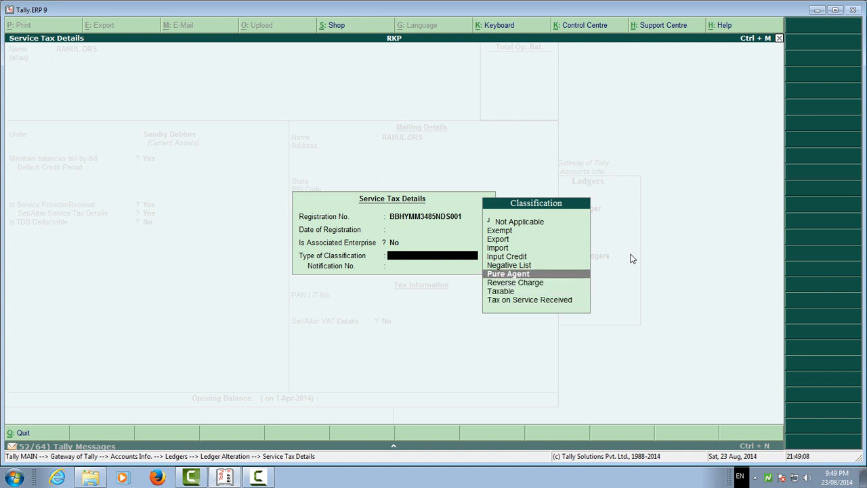
{"action": "key", "text": "Up"}
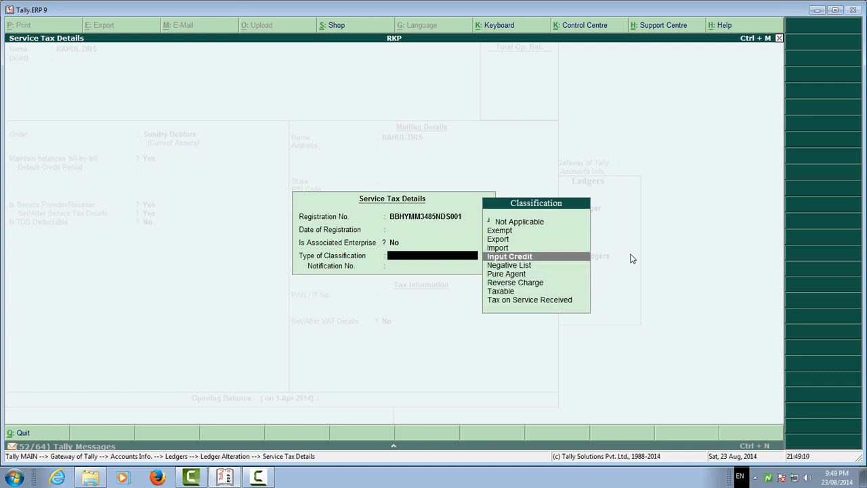
{"action": "key", "text": "Down"}
{"action": "key", "text": "Down"}
{"action": "key", "text": "Down"}
{"action": "key", "text": "Down"}
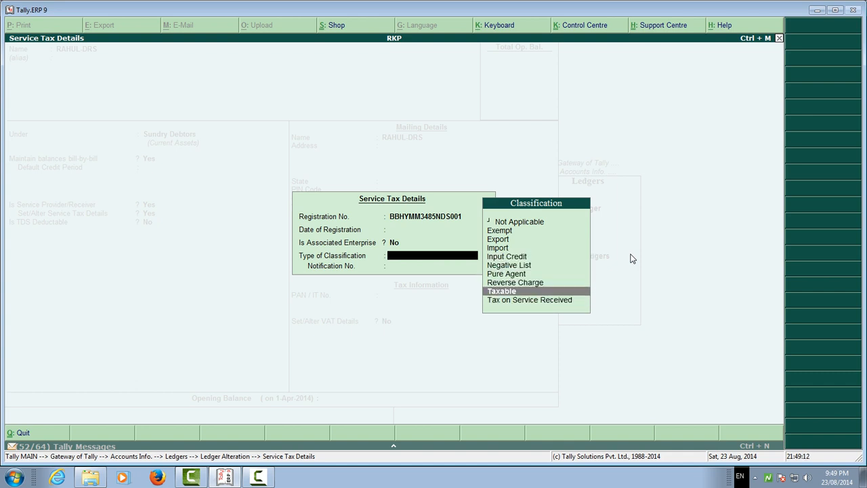
{"action": "key", "text": "Return"}
Set Is TDS Deductable to Yes with the Deductee Type Individual/HUF - Resident.
{"action": "key", "text": "Return"}
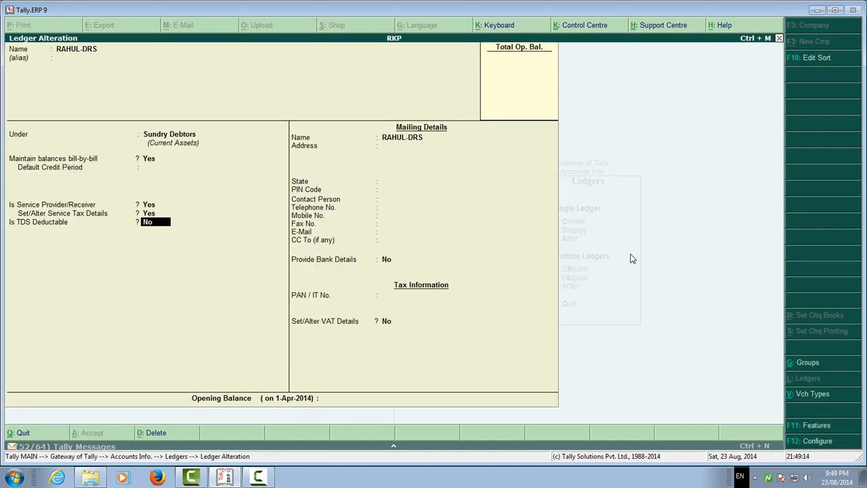
{"action": "key", "text": "y"}
{"action": "key", "text": "Return"}
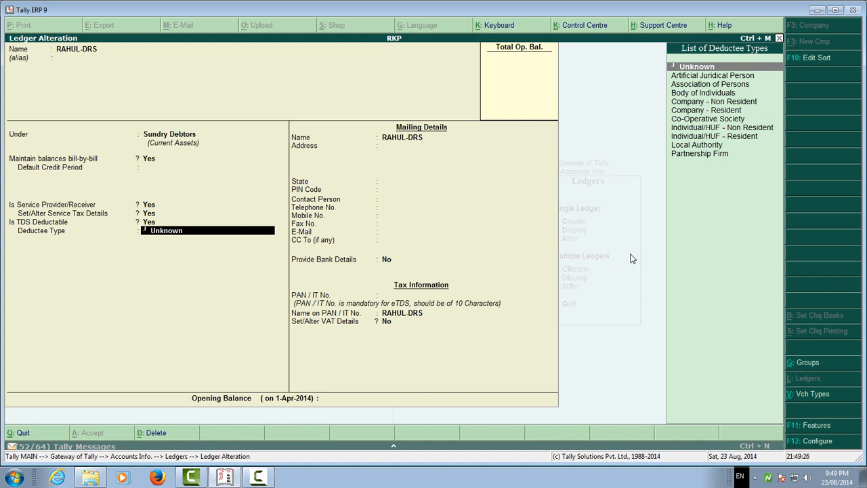
{"action": "key", "text": "Down"}
{"action": "key", "text": "Down"}
{"action": "key", "text": "Down"}
{"action": "key", "text": "Down"}
{"action": "key", "text": "Down"}
{"action": "key", "text": "Down"}
{"action": "key", "text": "Down"}
{"action": "key", "text": "Down"}
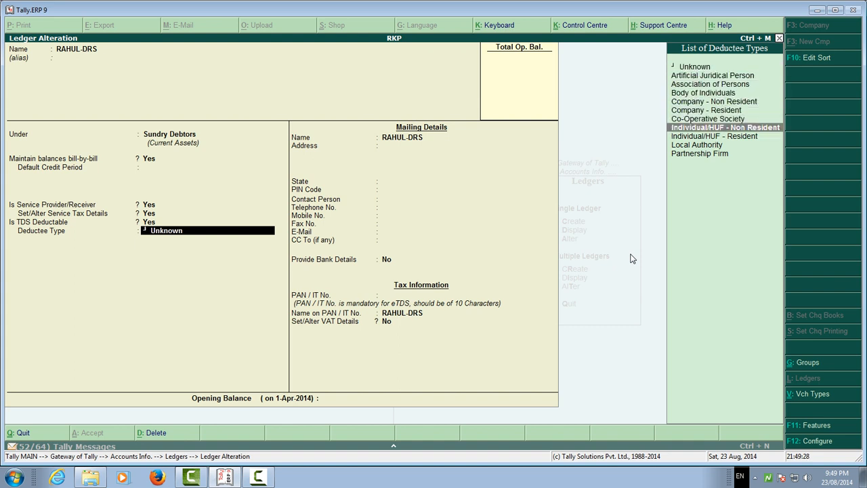
{"action": "key", "text": "Return"}
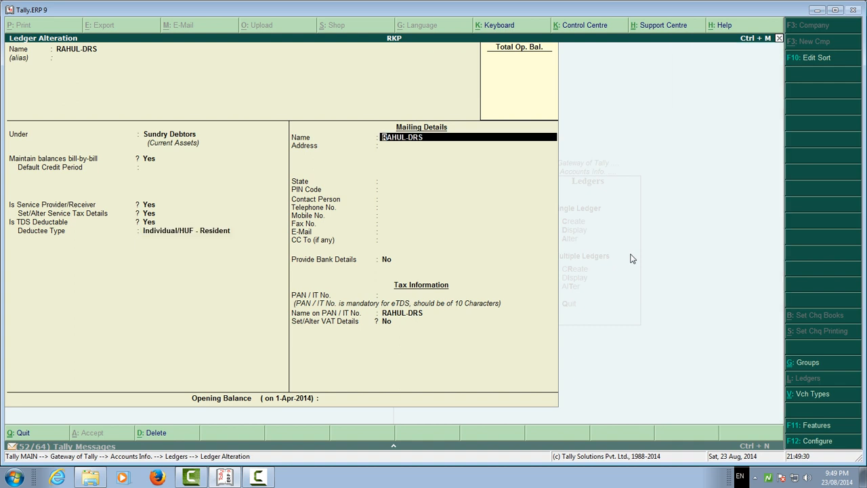
Keep the mailing name, leave the address and contact details blank with State Not Applicable, and proceed to the PAN / IT No. field.
{"action": "key", "text": "Return"}
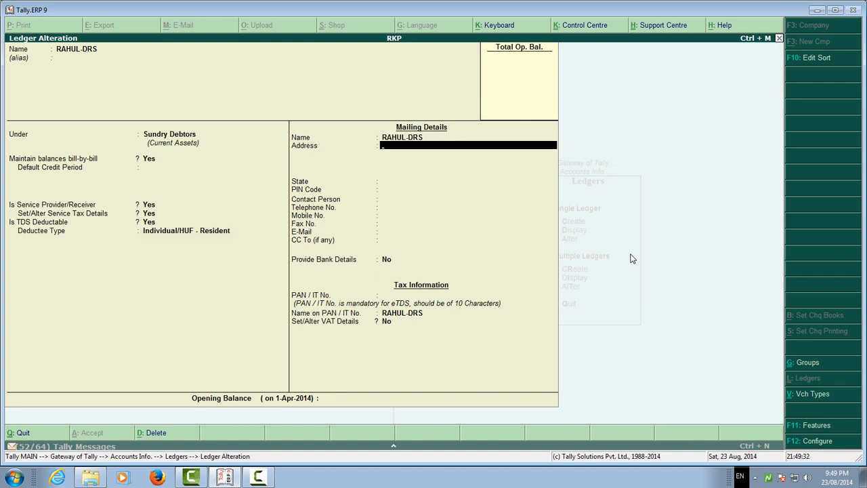
{"action": "key", "text": "Return"}
{"action": "key", "text": "Return"}
{"action": "key", "text": "Return"}
{"action": "key", "text": "Return"}
{"action": "key", "text": "Return"}
{"action": "key", "text": "Return"}
{"action": "key", "text": "Return"}
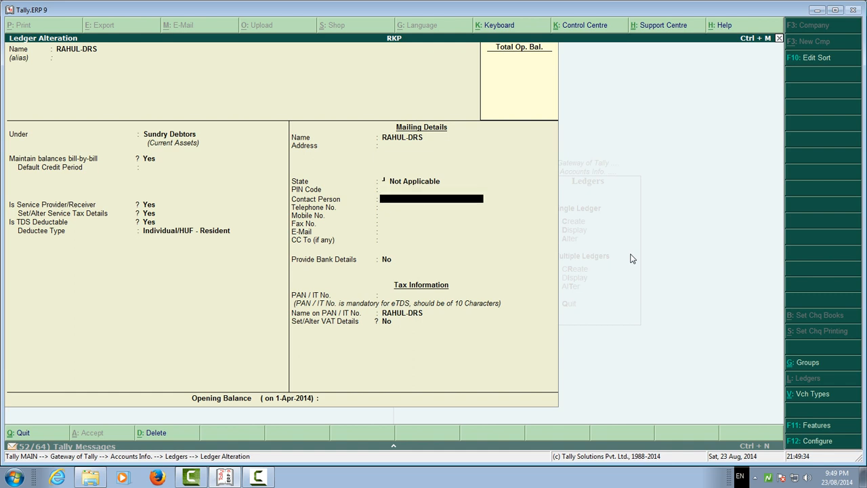
{"action": "key", "text": "Return"}
{"action": "key", "text": "Return"}
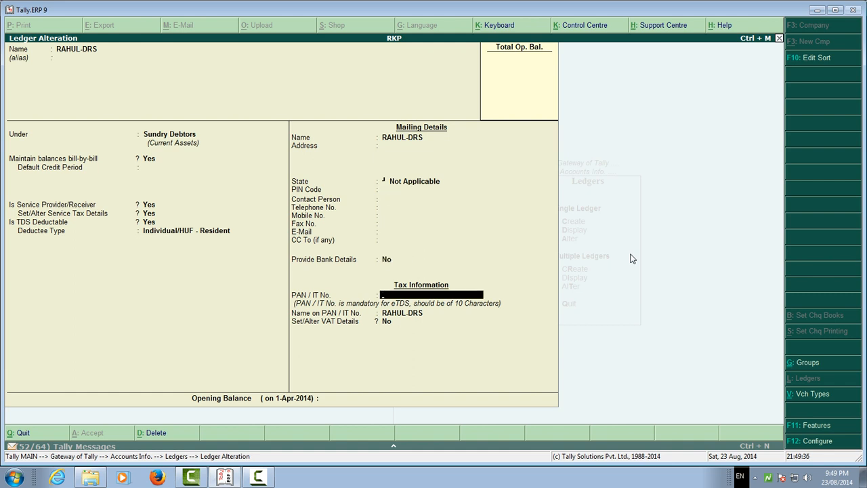
{"action": "key", "text": "Return"}
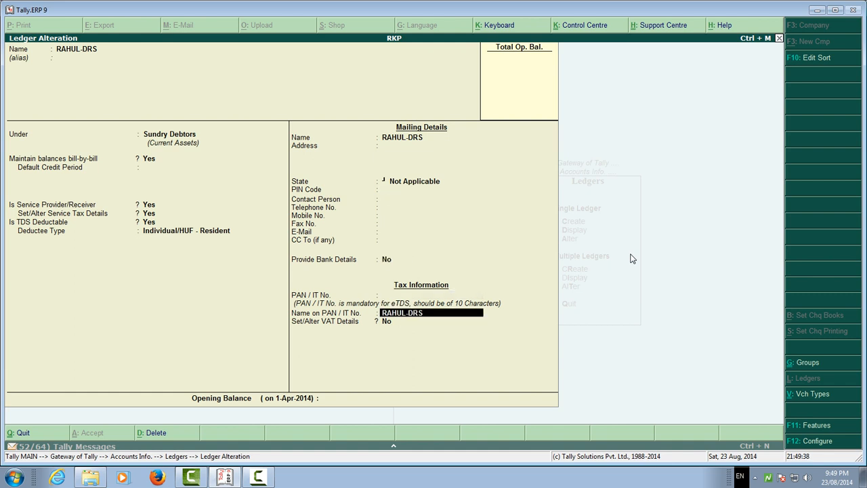
{"action": "key", "text": "Return"}
{"action": "key", "text": "Up"}
{"action": "key", "text": "Up"}
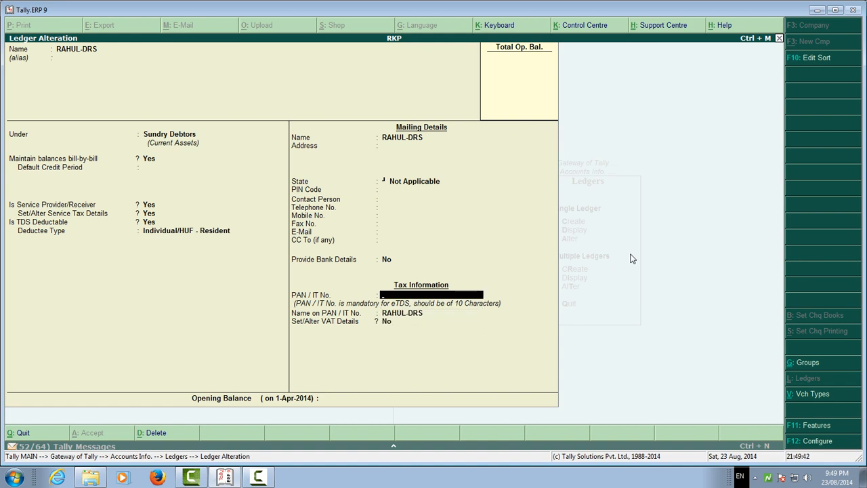
Try to enter a PAN / IT No. for the debtor ledger.
{"action": "type", "text": "MUMHSD455N"}
{"action": "key", "text": "Return"}
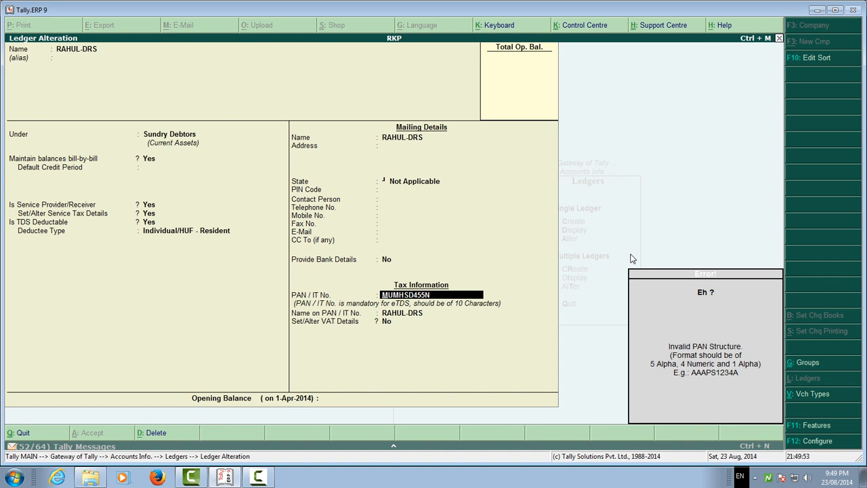
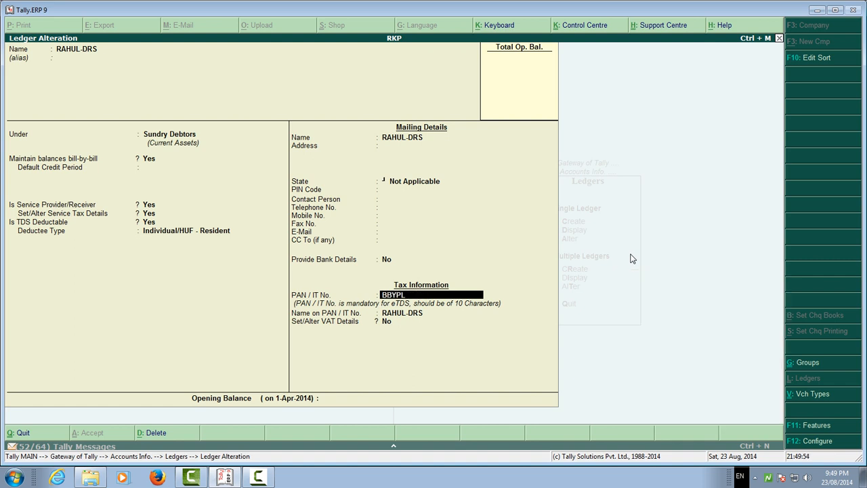
Enter the debtor's PAN / IT No. in the format of five letters, four digits and one letter.
{"action": "key", "text": "Return"}
{"action": "key", "text": "Return"}
{"action": "key", "text": "Return"}
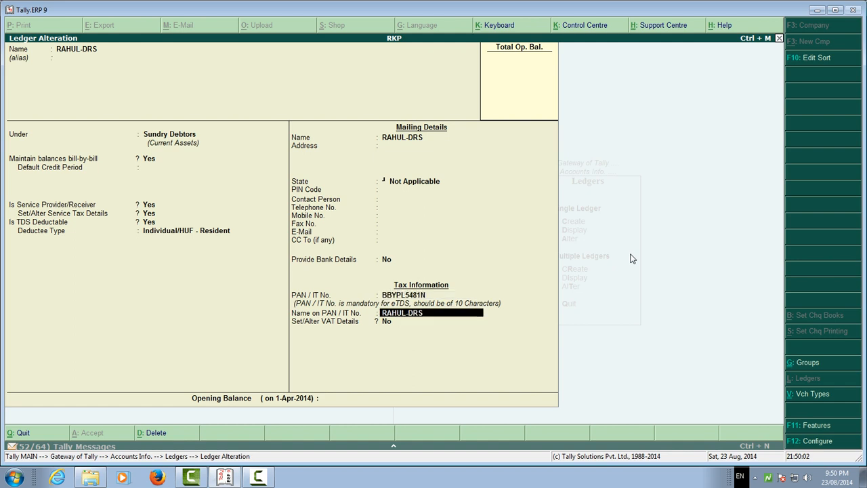
Keep the name on the PAN and VAT details at No, accept the debtor ledger alteration and return to the Ledgers menu.
{"action": "key", "text": "Return"}
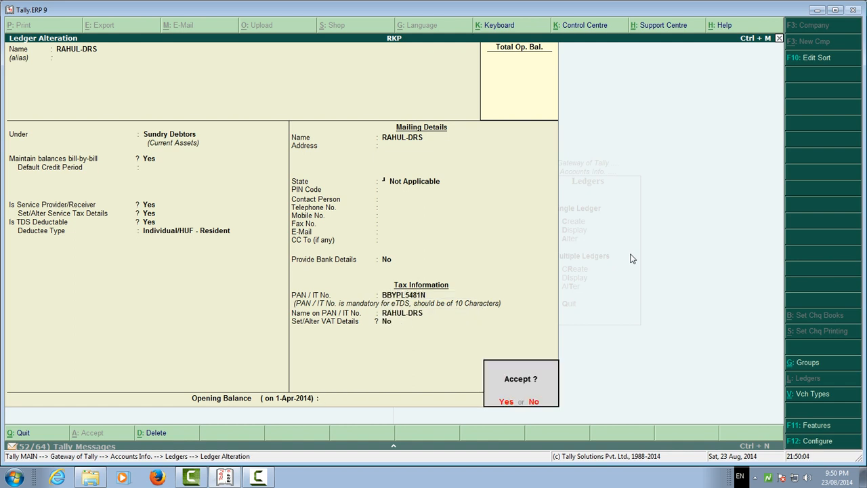
{"action": "key", "text": "Return"}
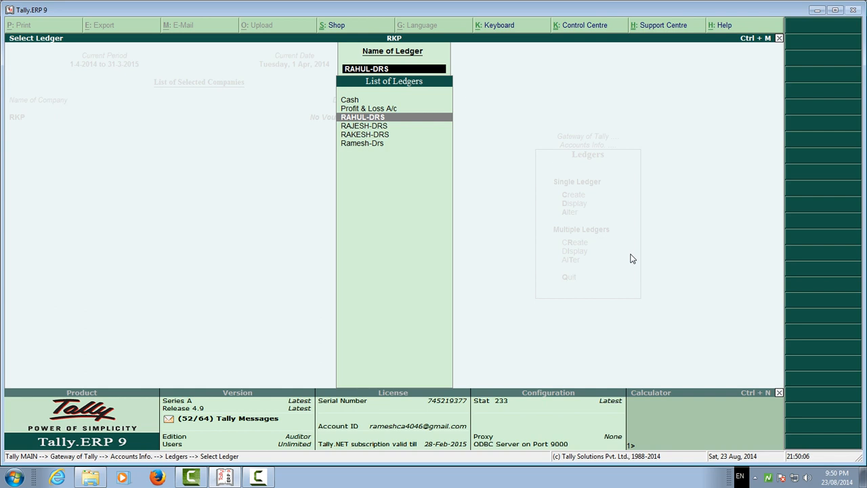
{"action": "key", "text": "Escape"}
{"action": "key", "text": "Escape"}
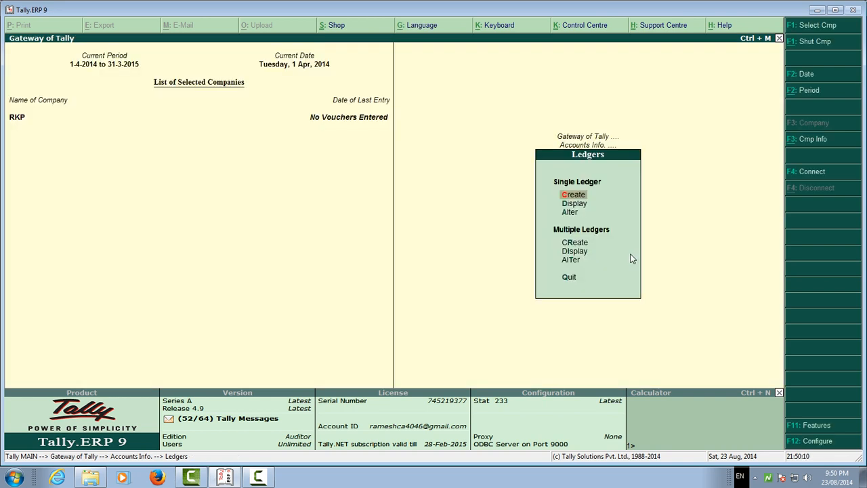
Start a new single ledger and name it with the creditor's name followed by -Crs.
{"action": "key", "text": "Return"}
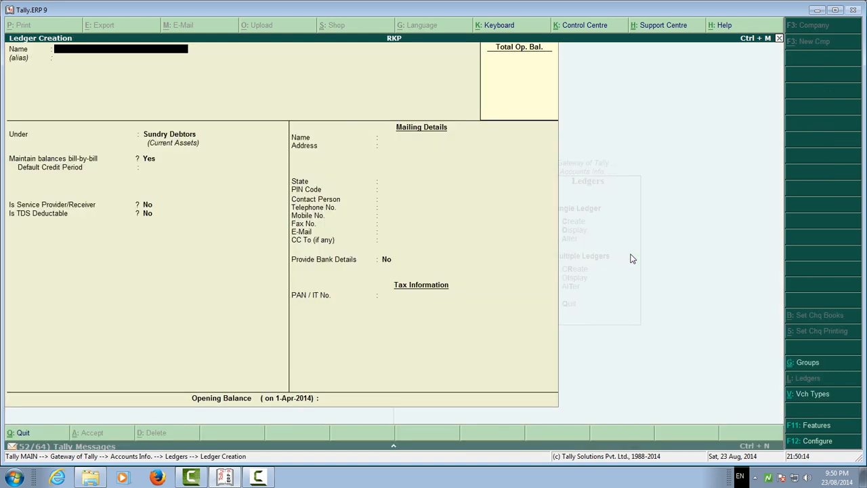
{"action": "type", "text": "Raghu-crs"}
{"action": "key", "text": "Return"}
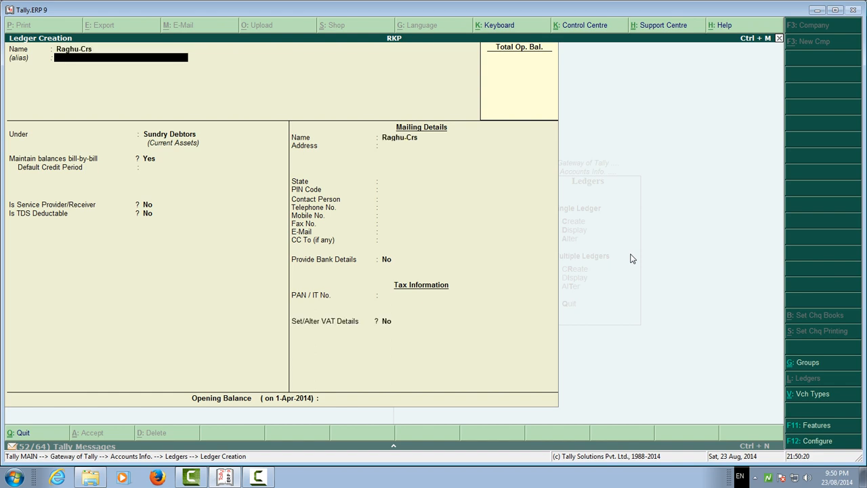
Place the new ledger under Sundry Creditors, keep bill-by-bill balances at Yes and leave the default credit period blank.
{"action": "key", "text": "Return"}
{"action": "type", "text": "Sundr"}
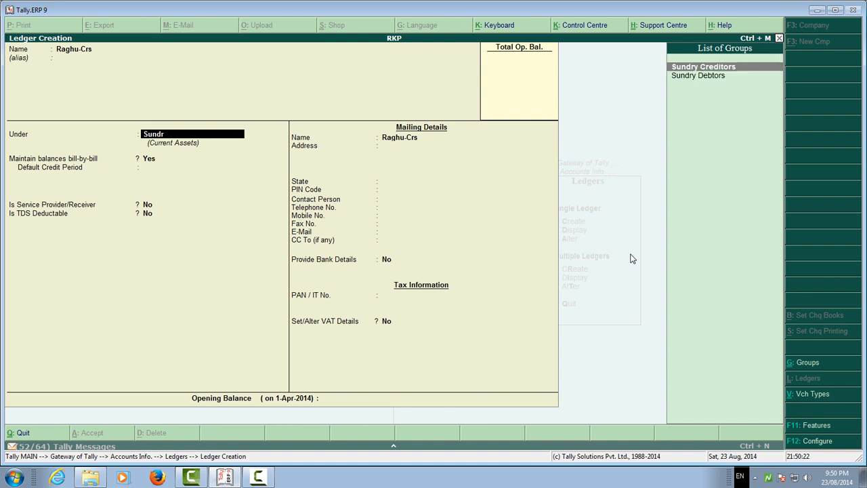
{"action": "key", "text": "Return"}
{"action": "key", "text": "Return"}
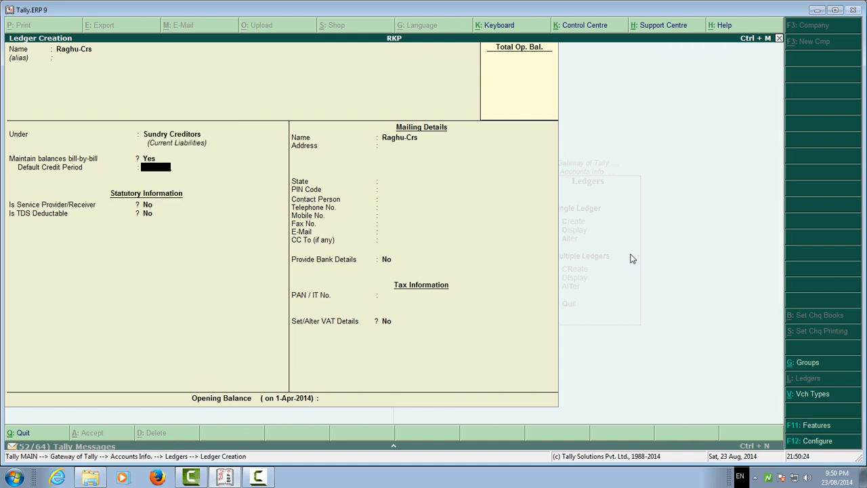
{"action": "key", "text": "Return"}
Set Is Service Provider/Receiver and Set/Alter Service Tax Details to Yes, leaving the Service Tax Details at their defaults.
{"action": "type", "text": "y"}
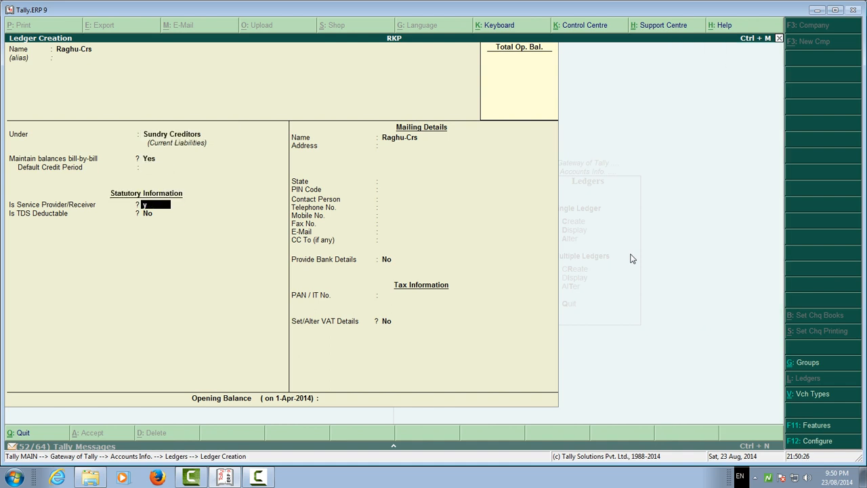
{"action": "key", "text": "Return"}
{"action": "type", "text": "y"}
{"action": "key", "text": "Return"}
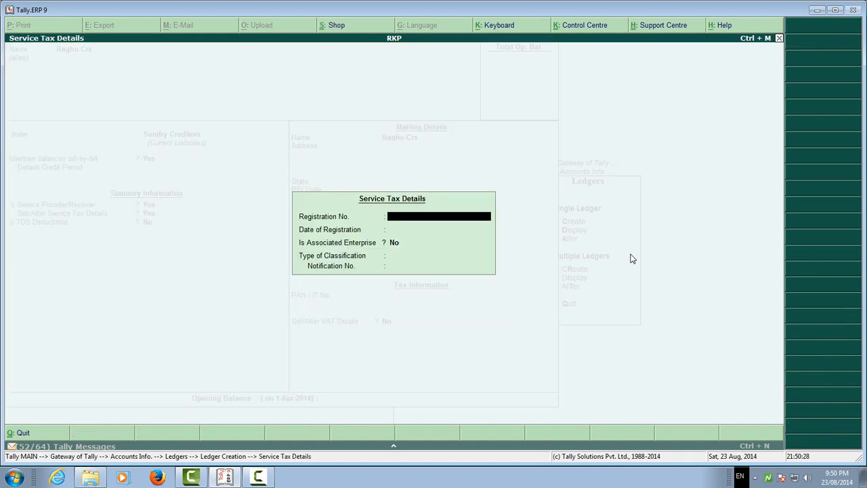
{"action": "key", "text": "Return"}
{"action": "key", "text": "Return"}
{"action": "key", "text": "Return"}
{"action": "key", "text": "Return"}
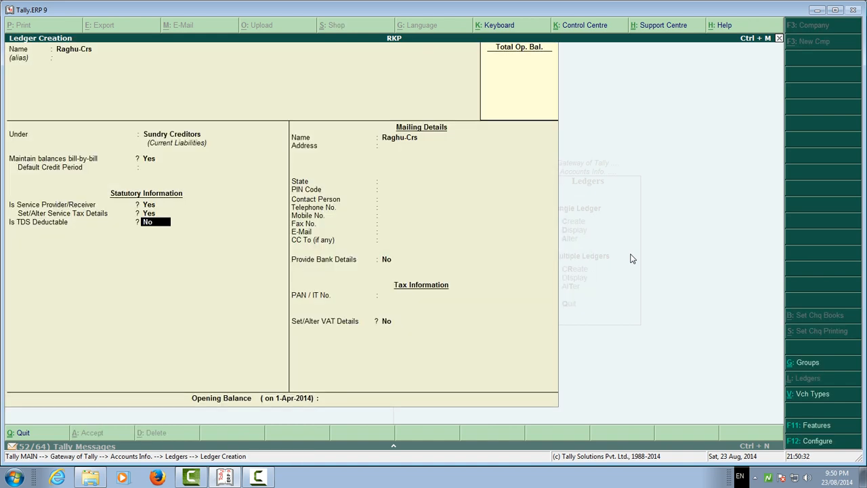
Set Is TDS Deductable to Yes for the creditor with the Deductee Type Individual/HUF - Resident.
{"action": "type", "text": "y"}
{"action": "key", "text": "Return"}
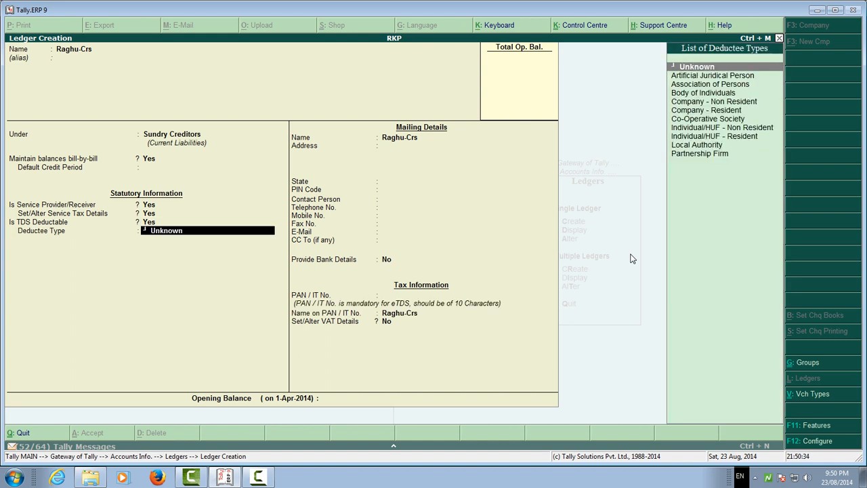
{"action": "key", "text": "Down"}
{"action": "key", "text": "Down"}
{"action": "key", "text": "Down"}
{"action": "key", "text": "Down"}
{"action": "key", "text": "Down"}
{"action": "key", "text": "Down"}
{"action": "key", "text": "Down"}
{"action": "key", "text": "Down"}
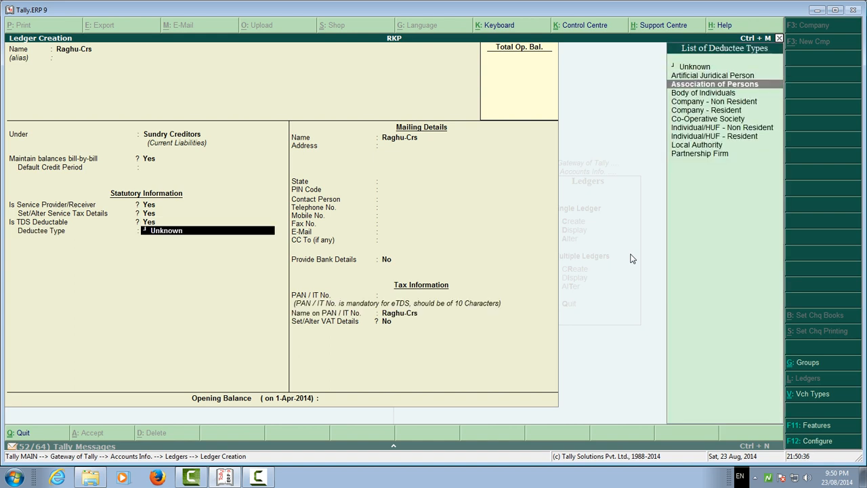
{"action": "key", "text": "Return"}
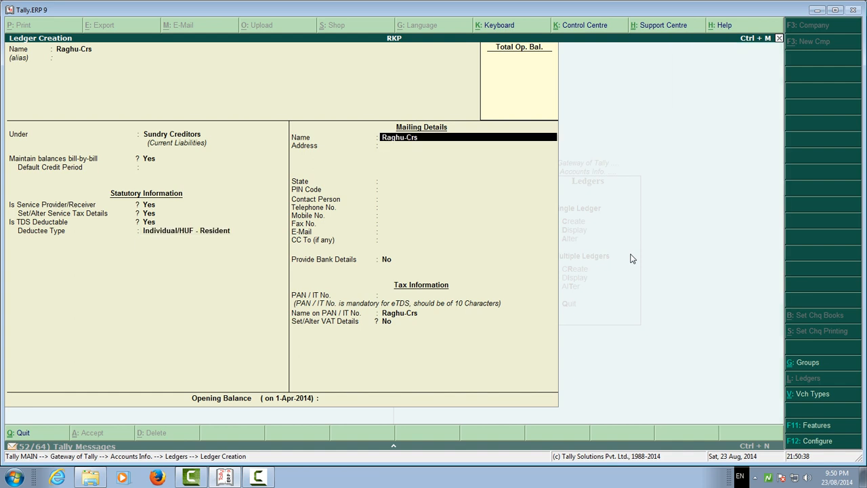
Keep the creditor's mailing name, leave the address and contact fields blank with State Not Applicable, and keep Provide Bank Details at No.
{"action": "key", "text": "Return"}
{"action": "key", "text": "Return"}
{"action": "key", "text": "Return"}
{"action": "key", "text": "Return"}
{"action": "key", "text": "Return"}
{"action": "key", "text": "Return"}
{"action": "key", "text": "Return"}
{"action": "key", "text": "Return"}
{"action": "key", "text": "Return"}
{"action": "key", "text": "Return"}
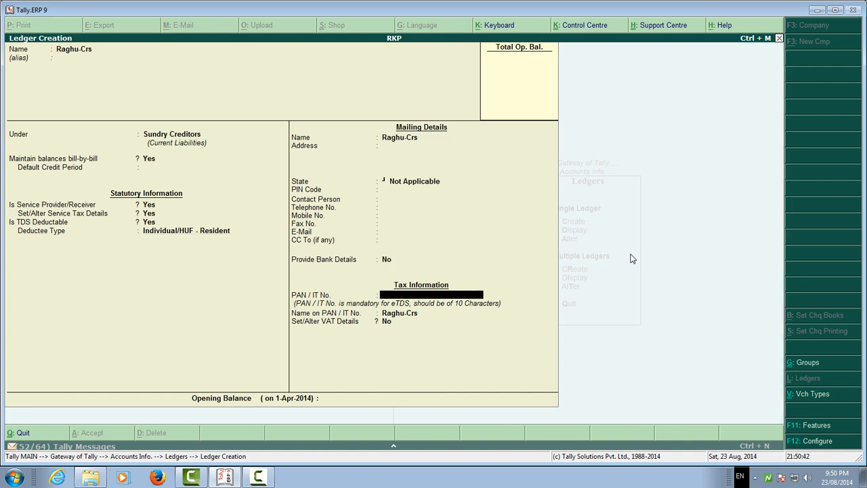
Enter the creditor's PAN / IT No.
{"action": "key", "text": "Return"}
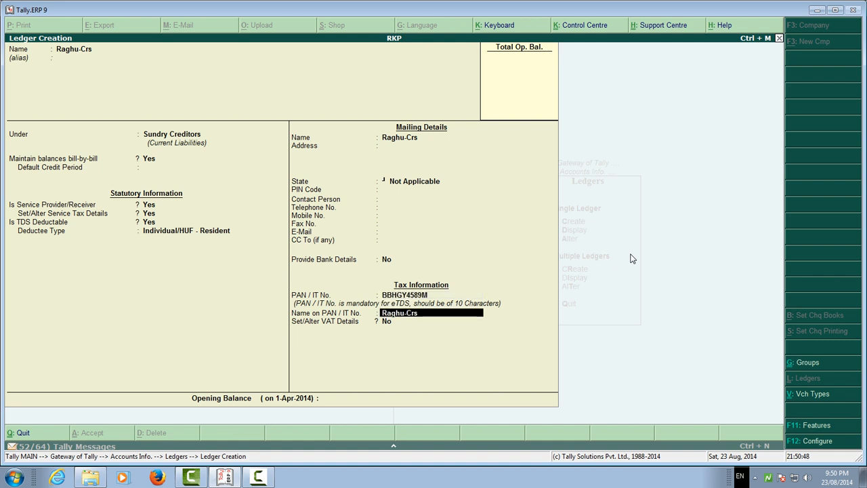
Keep the name on the PAN, finish with VAT details at No and a blank opening balance, and save the creditor ledger.
{"action": "key", "text": "Return"}
{"action": "type", "text": "y"}
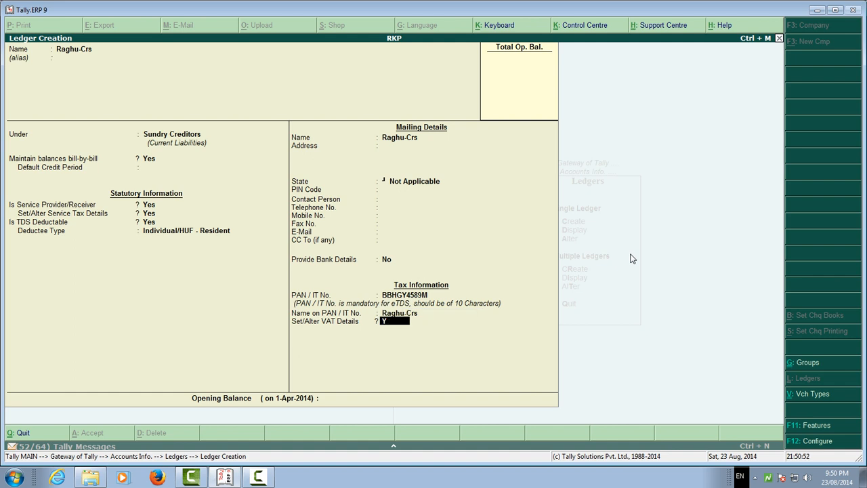
{"action": "key", "text": "Return"}
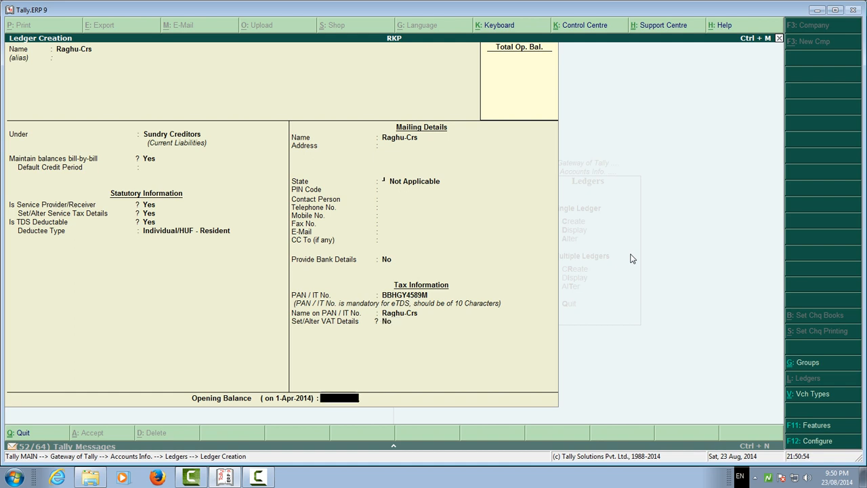
{"action": "key", "text": "Return"}
{"action": "key", "text": "Return"}
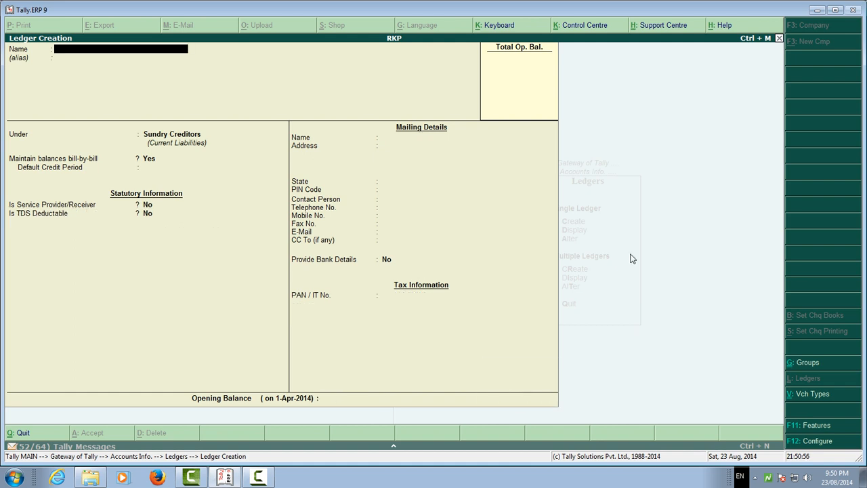
Name the next ledger RKP PVT LTD under Sundry Creditors, keep bill-by-bill balances at Yes and leave the credit period blank.
{"action": "type", "text": "RKP PVT LTD"}
{"action": "key", "text": "Return"}
{"action": "key", "text": "Return"}
{"action": "key", "text": "Return"}
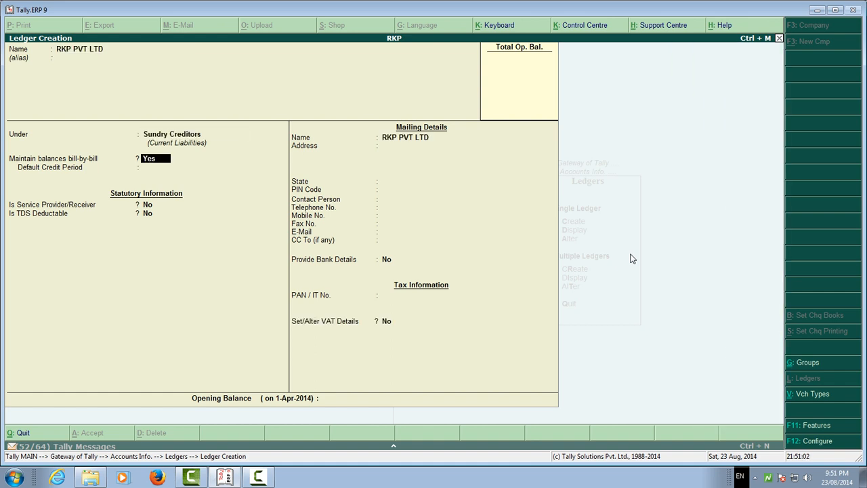
Set Is Service Provider/Receiver to Yes for RKP PVT LTD and open its Service Tax Details.
{"action": "key", "text": "Return"}
{"action": "key", "text": "Return"}
{"action": "type", "text": "y"}
{"action": "key", "text": "Return"}
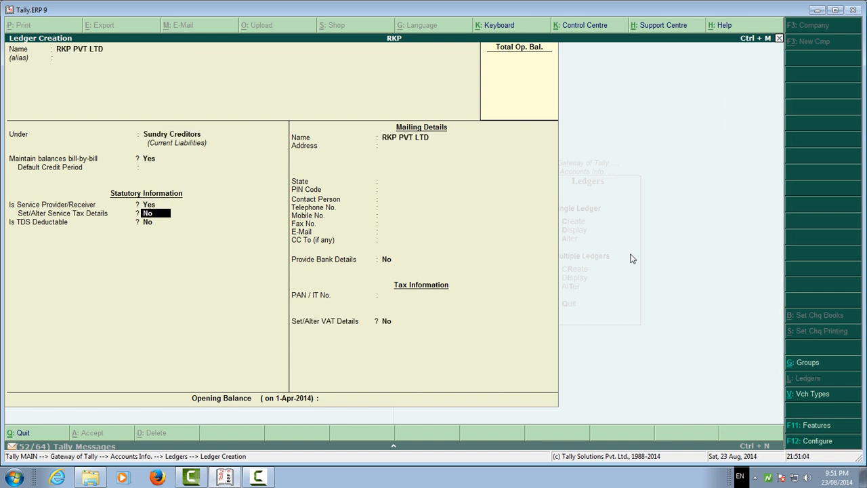
{"action": "type", "text": "y"}
{"action": "key", "text": "Return"}
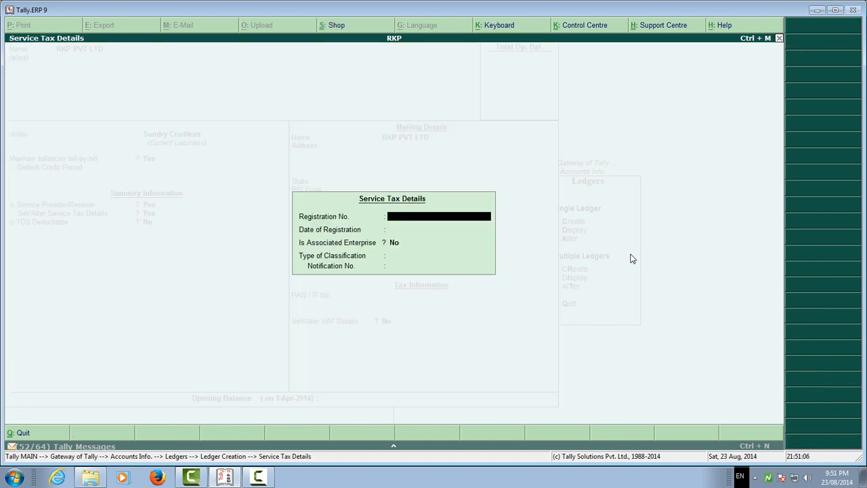
Leave the registration number and date blank, keep Is Associated Enterprise at No and Type of Classification Not Applicable, and finish the Service Tax Details.
{"action": "key", "text": "Return"}
{"action": "key", "text": "Return"}
{"action": "key", "text": "Return"}
{"action": "key", "text": "Return"}
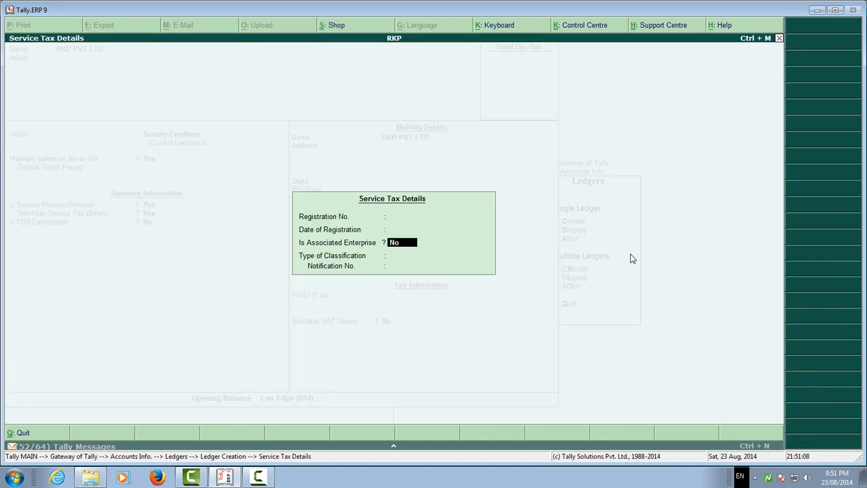
{"action": "key", "text": "BackSpace"}
{"action": "key", "text": "Return"}
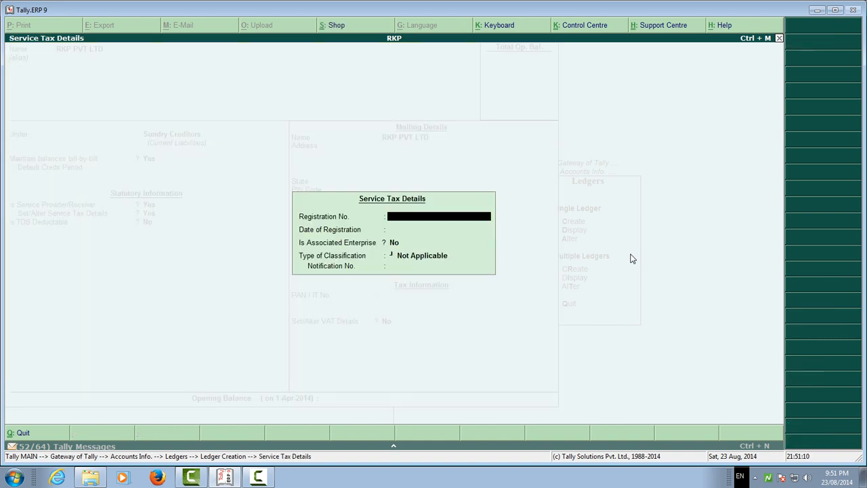
{"action": "key", "text": "Return"}
{"action": "key", "text": "Return"}
{"action": "key", "text": "Return"}
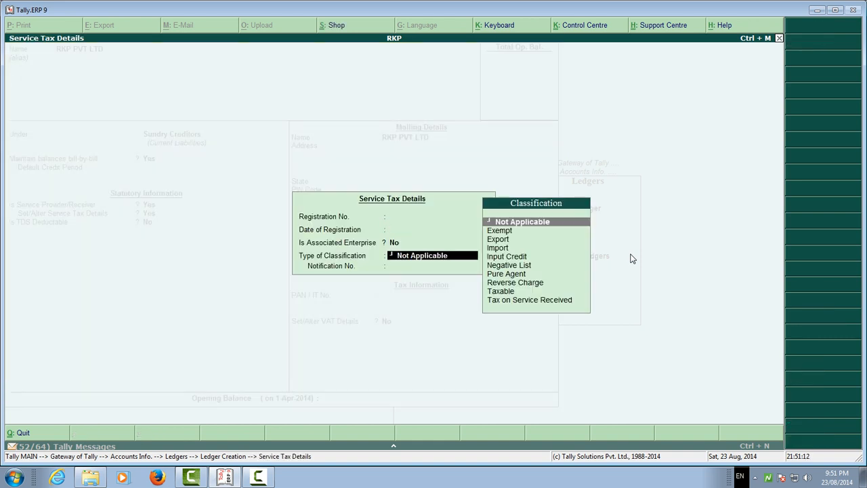
{"action": "key", "text": "Return"}
{"action": "key", "text": "Return"}
{"action": "key", "text": "Return"}
{"action": "key", "text": "BackSpace"}
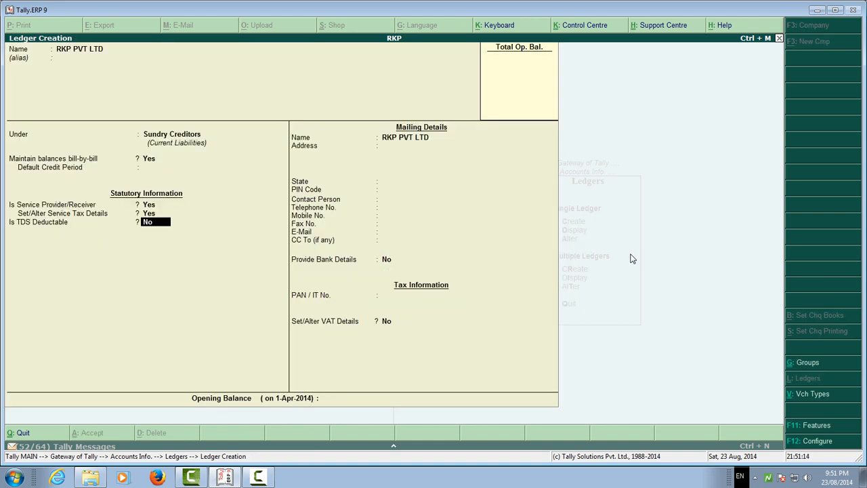
Set Is TDS Deductable to Yes for RKP PVT LTD with the Deductee Type Company - Resident.
{"action": "key", "text": "y"}
{"action": "key", "text": "Down"}
{"action": "key", "text": "Down"}
{"action": "key", "text": "Down"}
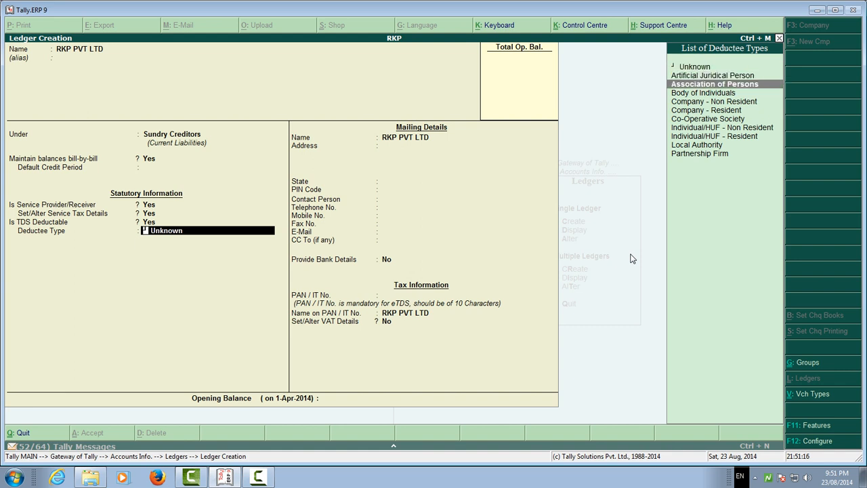
{"action": "key", "text": "Down"}
{"action": "key", "text": "Down"}
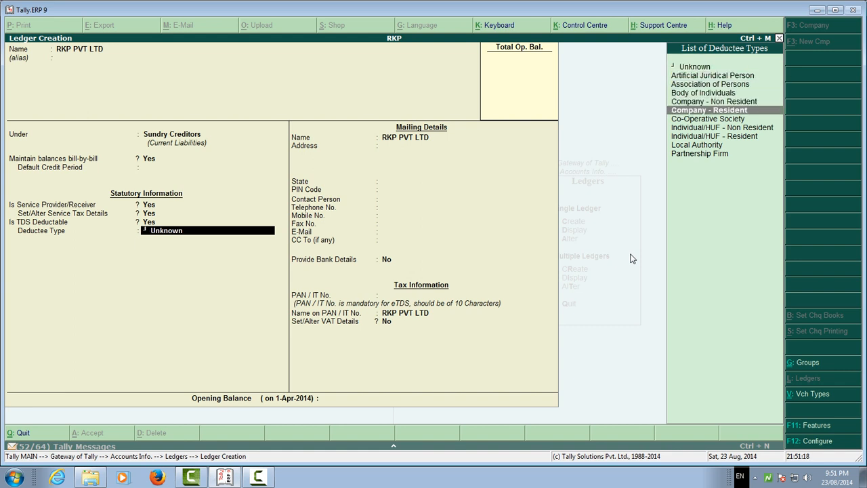
{"action": "key", "text": "Return"}
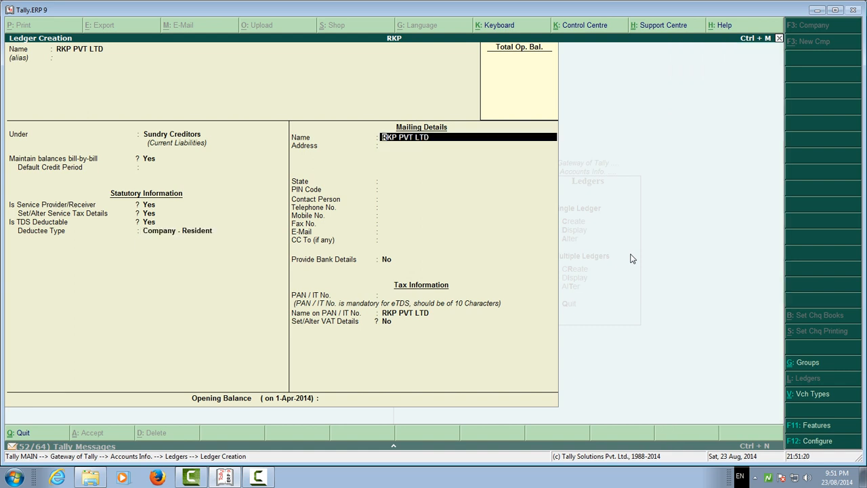
Keep RKP PVT LTD's mailing details blank with State Not Applicable and enter the company's PAN / IT No.
{"action": "key", "text": "Return"}
{"action": "key", "text": "Return"}
{"action": "key", "text": "Return"}
{"action": "key", "text": "Return"}
{"action": "key", "text": "Return"}
{"action": "key", "text": "Return"}
{"action": "key", "text": "Return"}
{"action": "key", "text": "Return"}
{"action": "key", "text": "Return"}
{"action": "key", "text": "Return"}
{"action": "key", "text": "Return"}
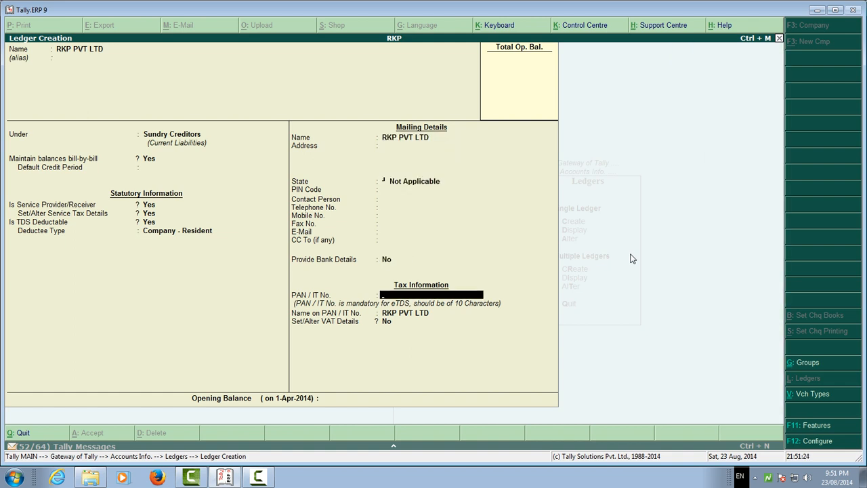
{"action": "key", "text": "Return"}
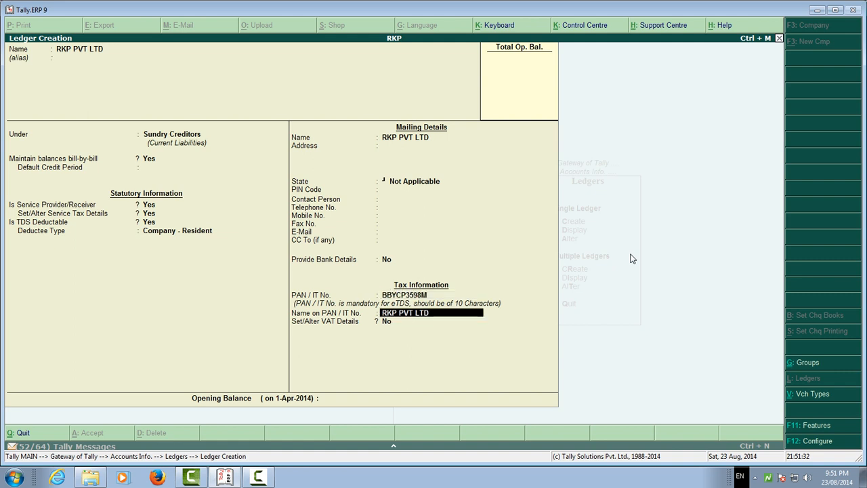
Keep the name on the PAN and VAT details at No, leave the opening balance blank and save the RKP PVT LTD ledger.
{"action": "key", "text": "Return"}
{"action": "key", "text": "Return"}
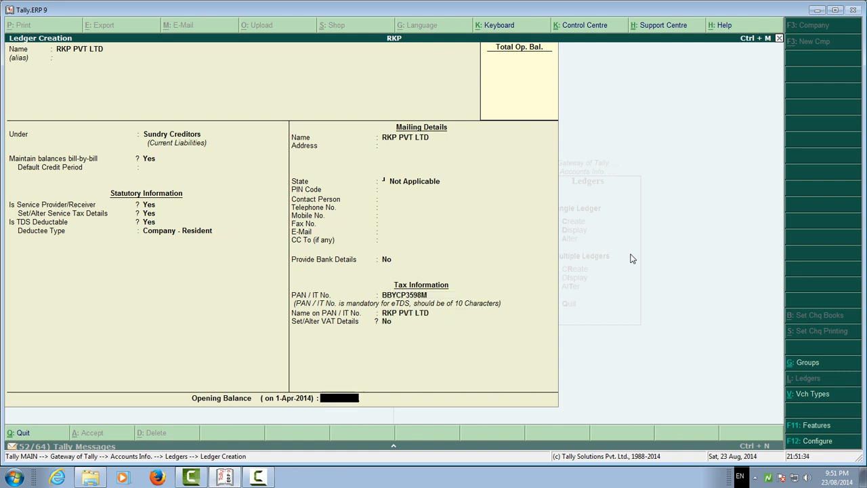
{"action": "key", "text": "Return"}
{"action": "key", "text": "Return"}
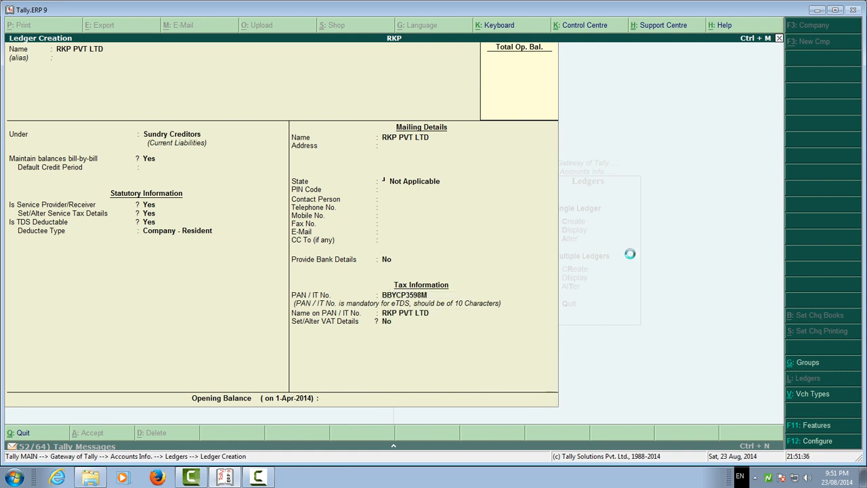
Name the new ledger RAM-CRS, leave the alias blank and keep it under Sundry Creditors.
{"action": "type", "text": "R"}
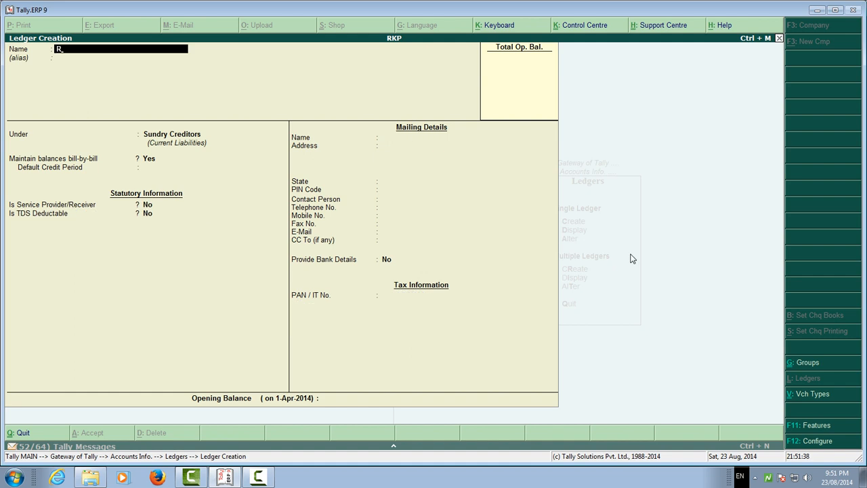
{"action": "type", "text": "AM-CRS"}
{"action": "key", "text": "Return"}
{"action": "key", "text": "Return"}
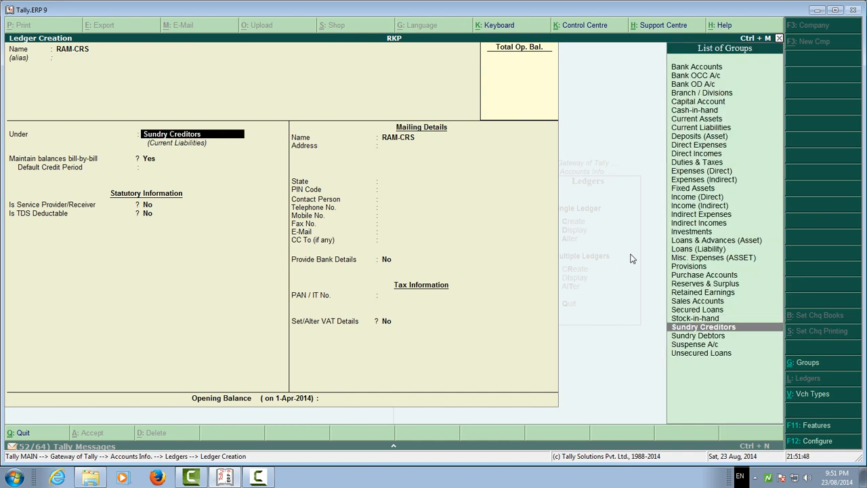
{"action": "key", "text": "Return"}
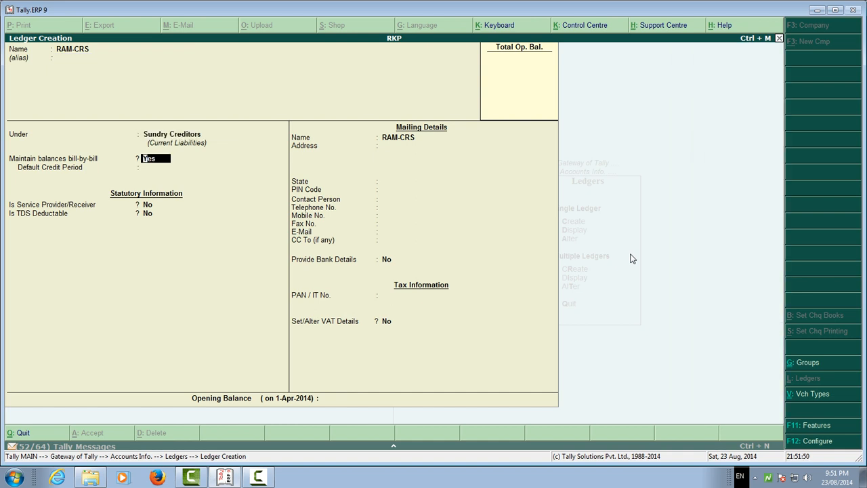
Keep bill-by-bill balances at Yes, service provider and TDS at No, and the mailing details blank with State Not Applicable.
{"action": "key", "text": "Return"}
{"action": "key", "text": "Return"}
{"action": "key", "text": "Return"}
{"action": "key", "text": "Return"}
{"action": "key", "text": "Return"}
{"action": "key", "text": "Return"}
{"action": "key", "text": "Return"}
{"action": "key", "text": "Return"}
{"action": "key", "text": "Return"}
{"action": "key", "text": "Return"}
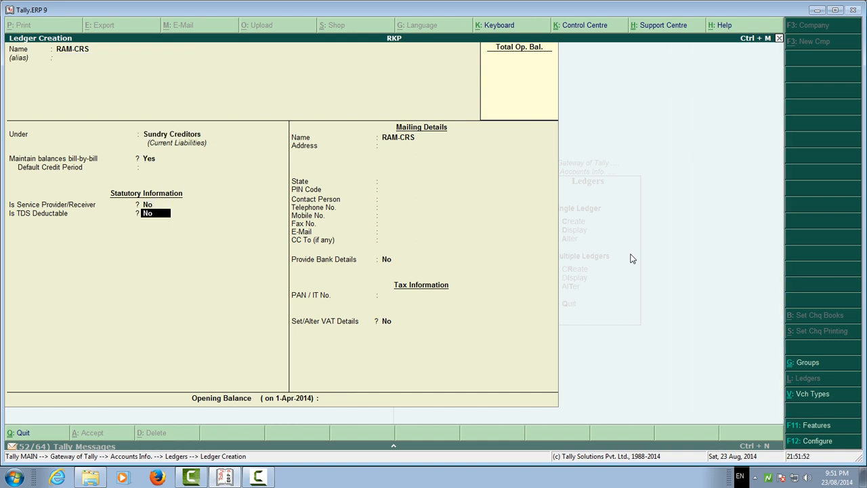
{"action": "key", "text": "Return"}
{"action": "key", "text": "Return"}
{"action": "key", "text": "Return"}
{"action": "key", "text": "Return"}
{"action": "key", "text": "Return"}
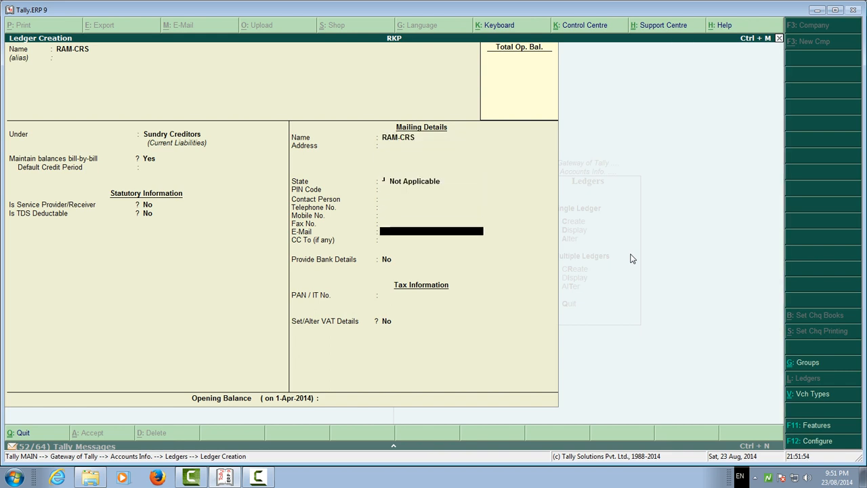
Set Set/Alter VAT Details to Yes for RAM-CRS, leaving the PAN blank, and choose Registered Dealer as the Type of VAT Dealer.
{"action": "key", "text": "y"}
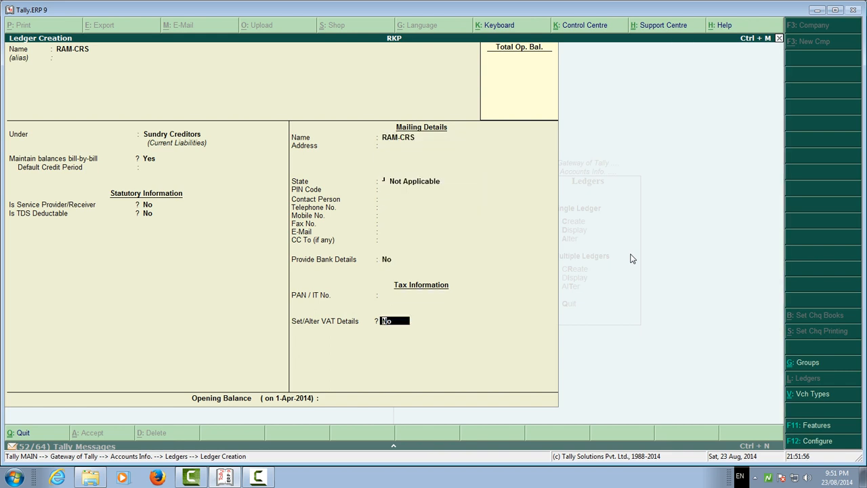
{"action": "key", "text": "Down"}
{"action": "key", "text": "Down"}
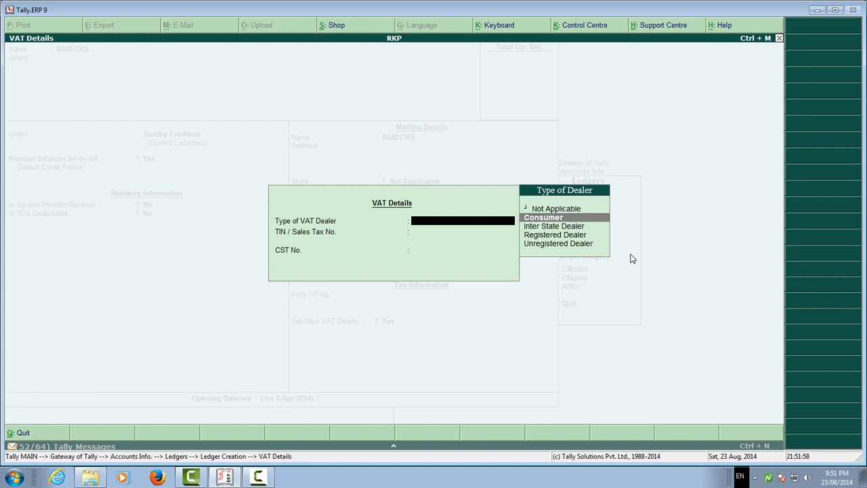
{"action": "key", "text": "Down"}
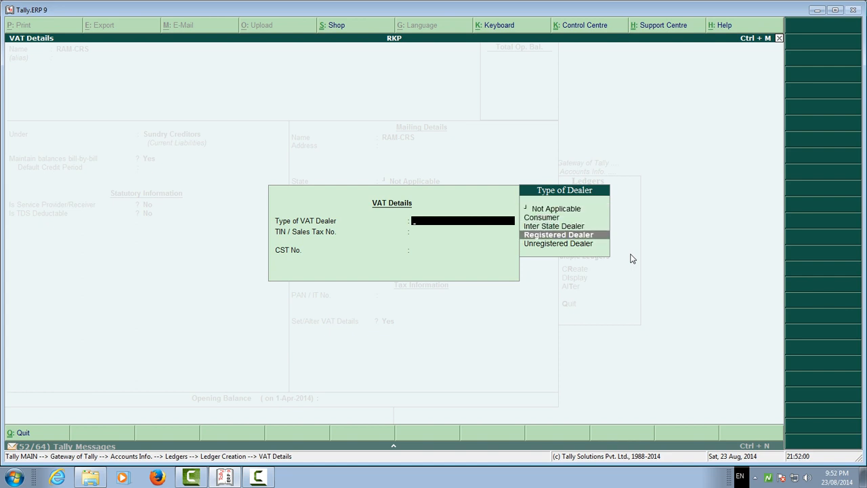
{"action": "key", "text": "Return"}
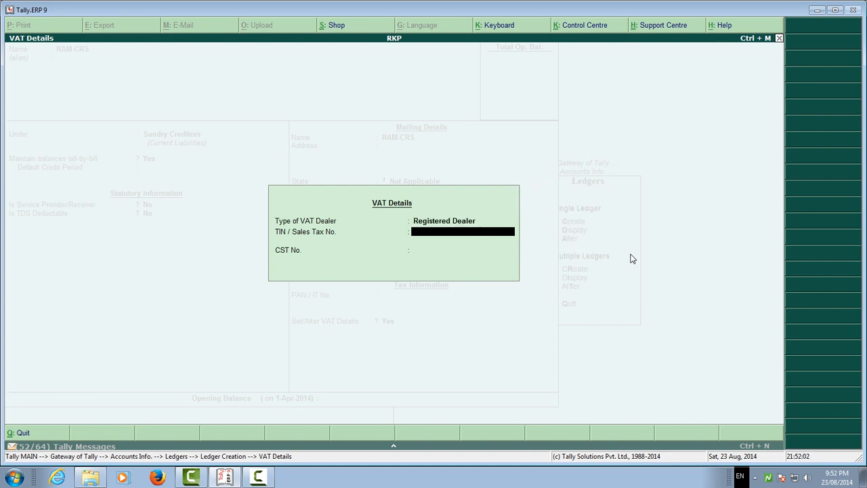
Enter the supplier's TIN / Sales Tax number and CST number, leave the opening balance blank and save the RAM-CRS ledger.
{"action": "key", "text": "Return"}
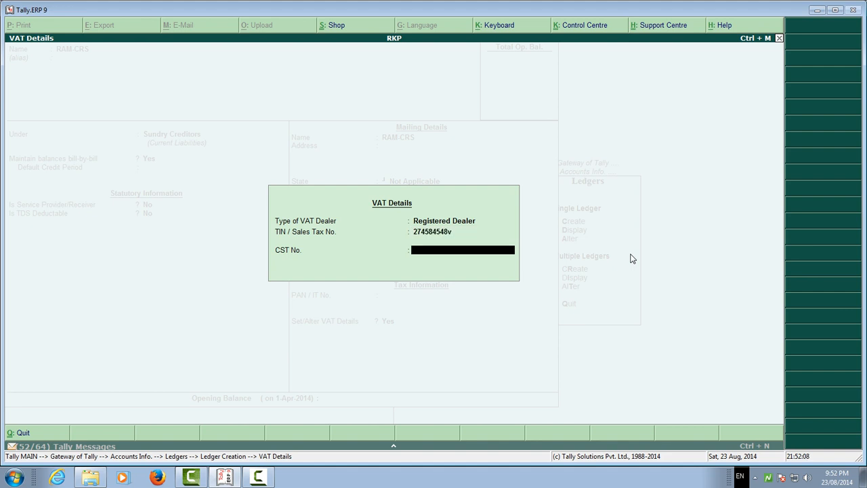
{"action": "key", "text": "Return"}
{"action": "key", "text": "Return"}
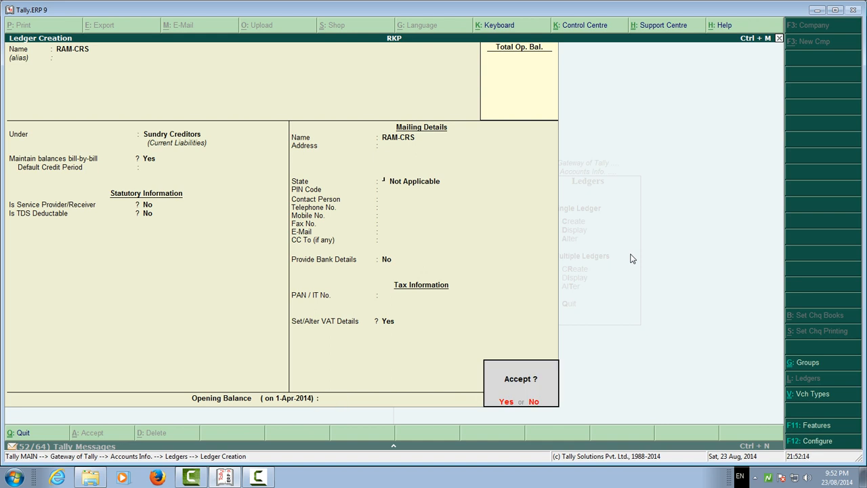
{"action": "key", "text": "Return"}
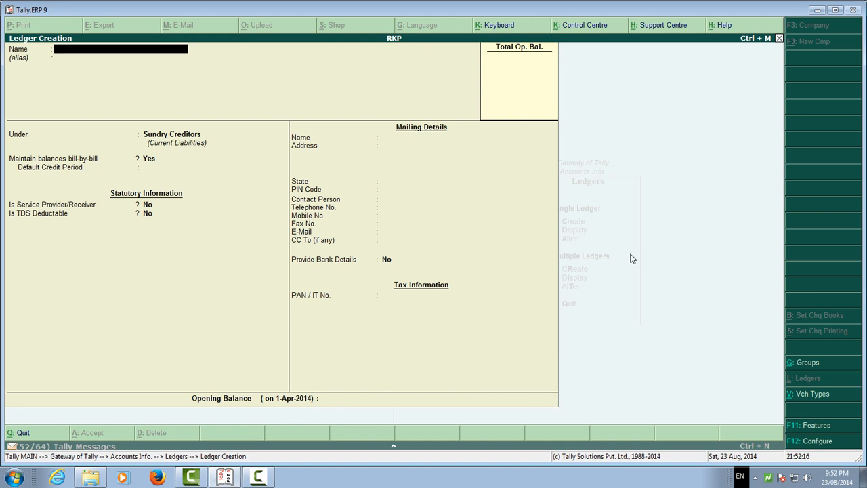
Leave ledger creation and return to the Gateway of Tally main menu.
{"action": "key", "text": "Escape"}
{"action": "key", "text": "Return"}
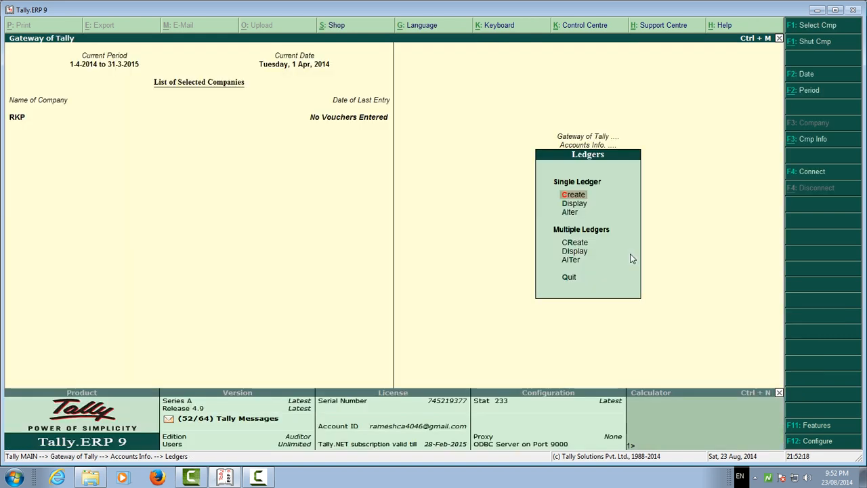
{"action": "key", "text": "Escape"}
{"action": "key", "text": "Escape"}
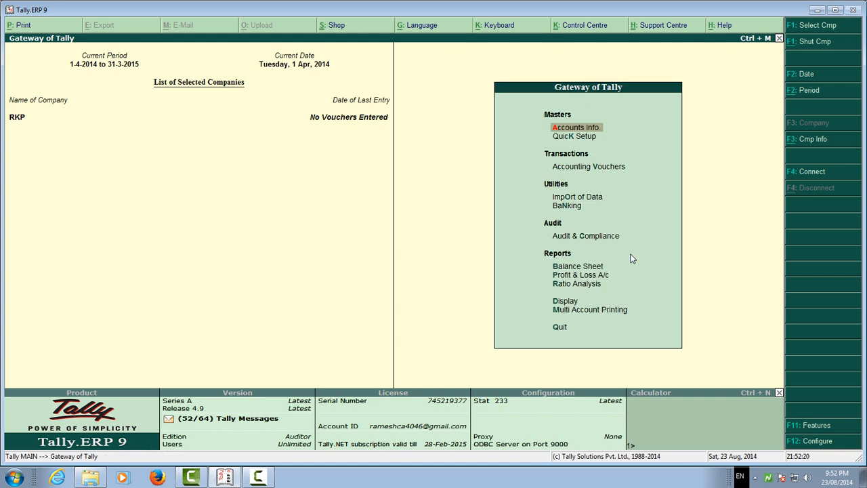